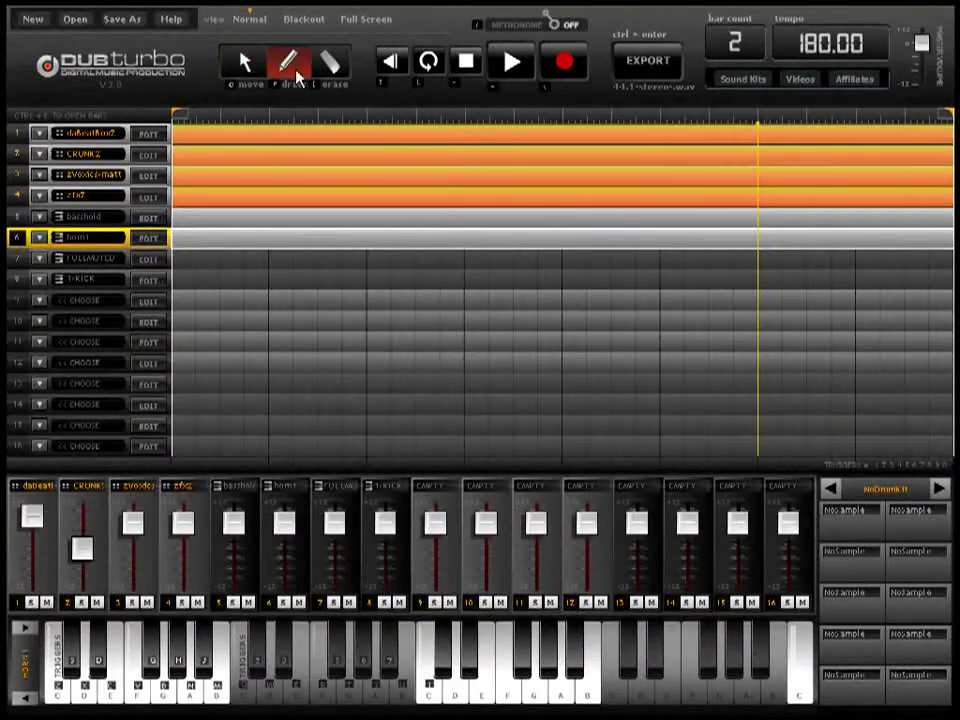
Draw a clip spanning track 7's full row and open its note editor with the pencil
left_click(195, 260)
left_click(938, 263)
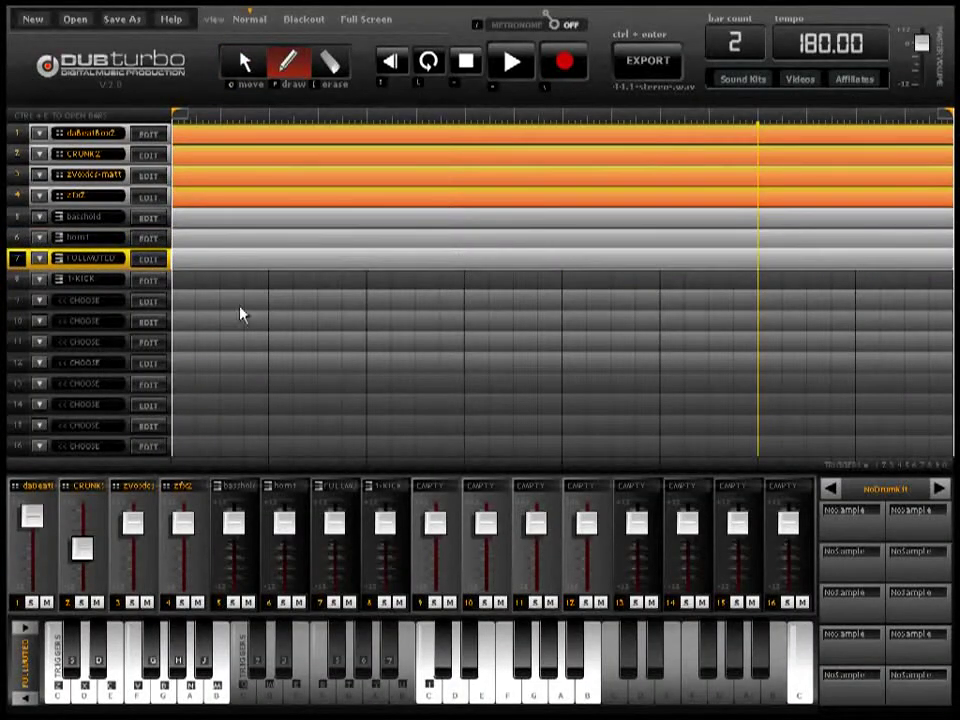
left_click(150, 262)
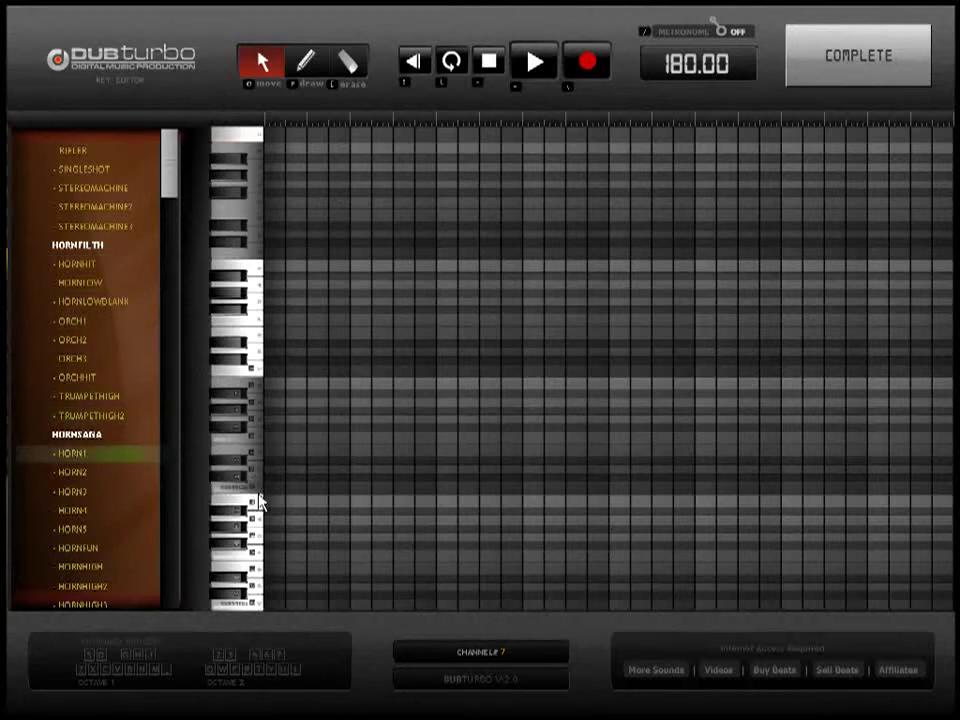
left_click(313, 70)
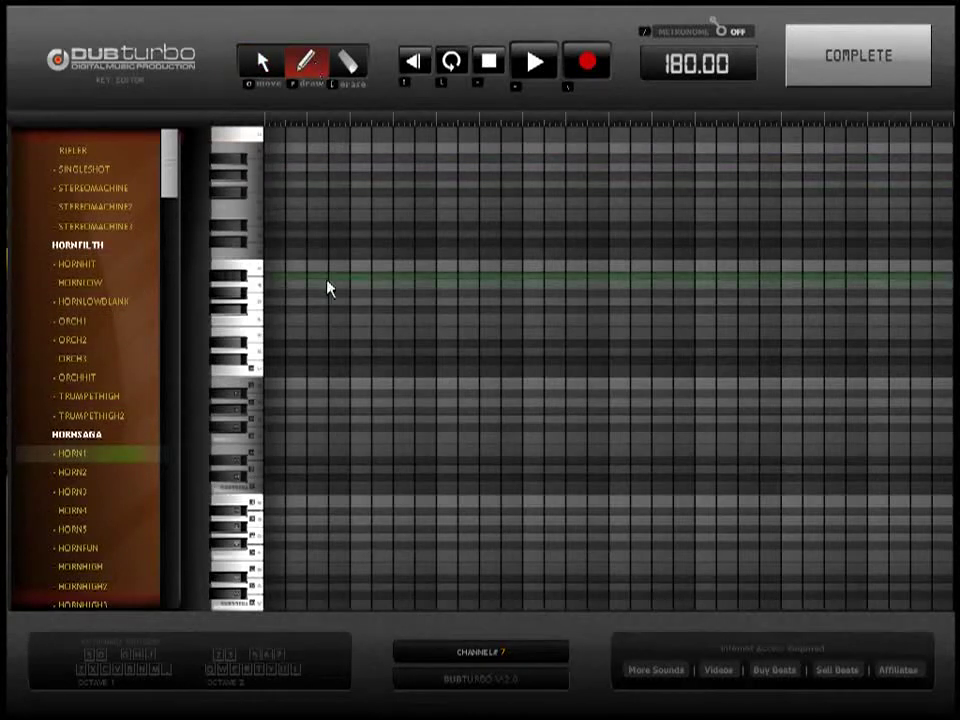
Place three evenly spaced notes on one pitch plus a lower note near the end
left_click(280, 377)
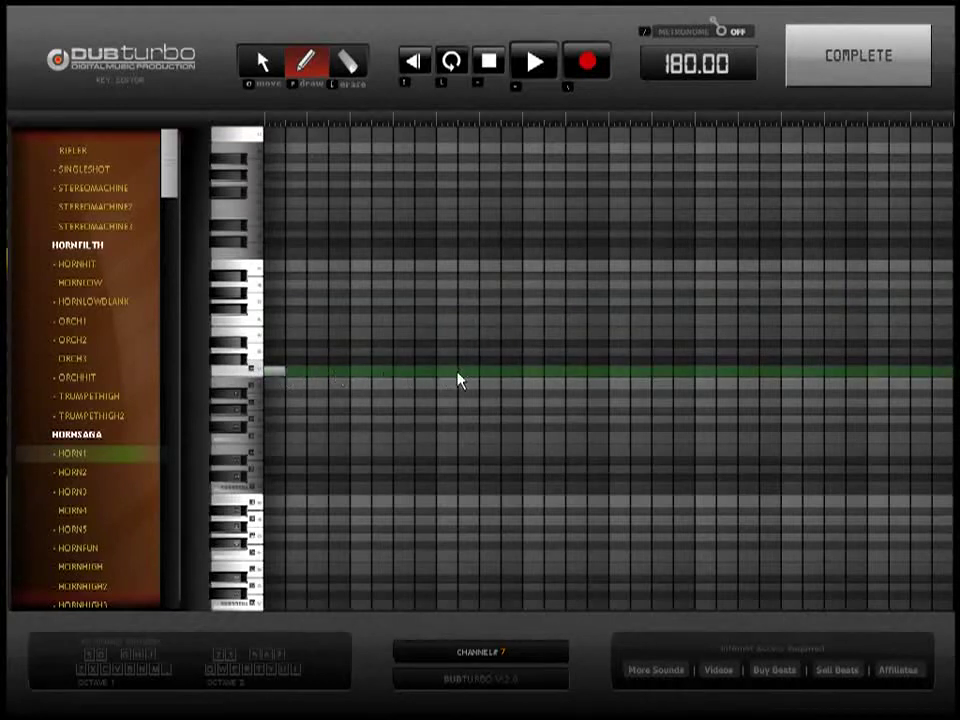
left_click(490, 377)
left_click(707, 375)
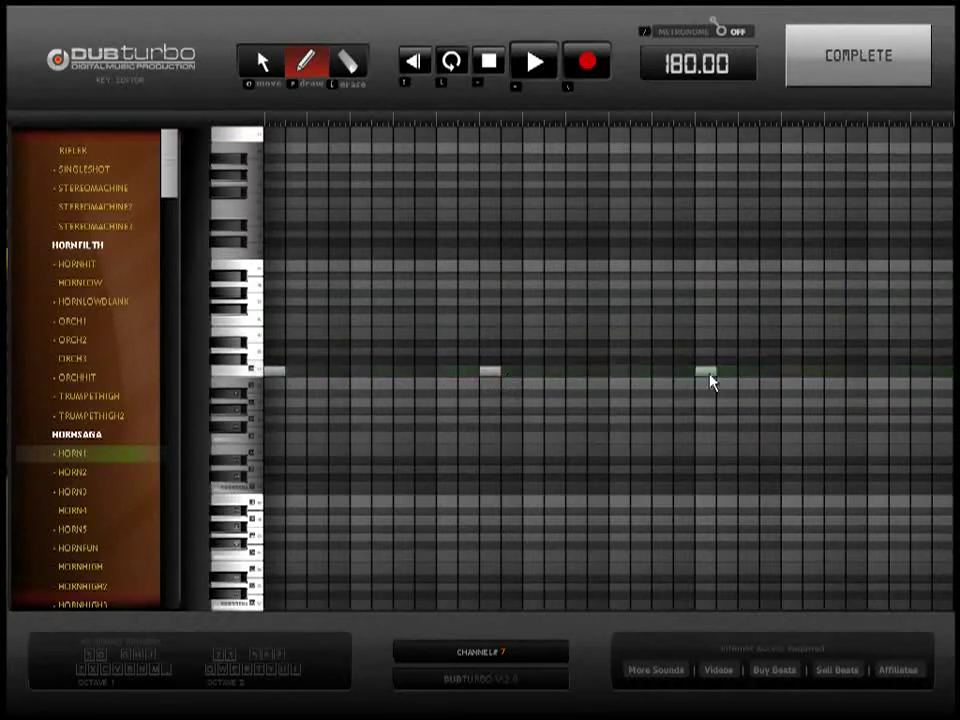
left_click(882, 416)
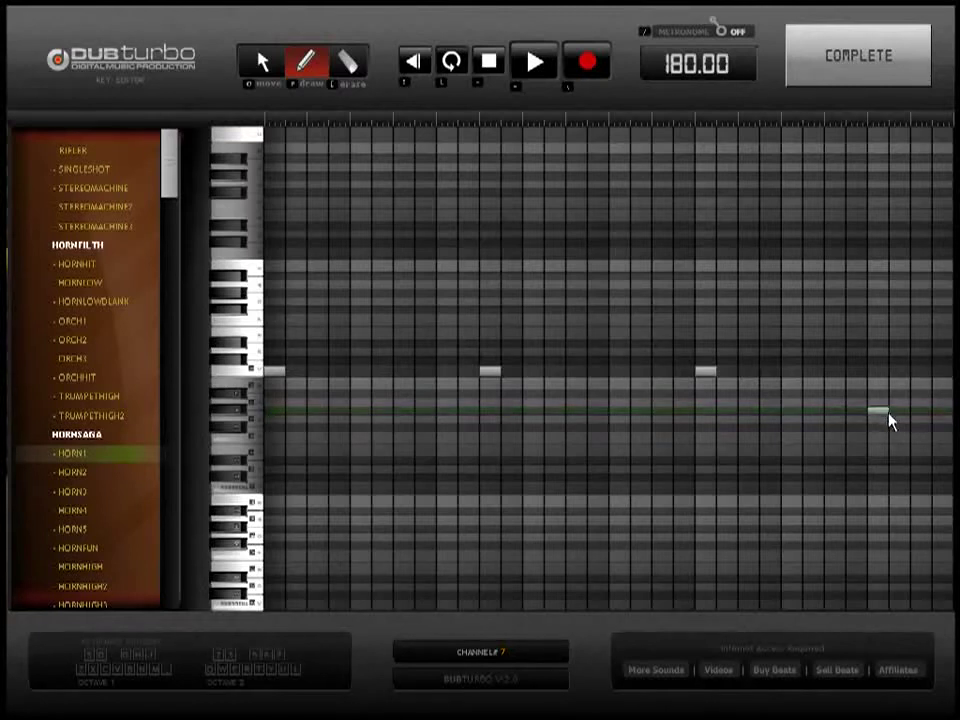
left_click(831, 69)
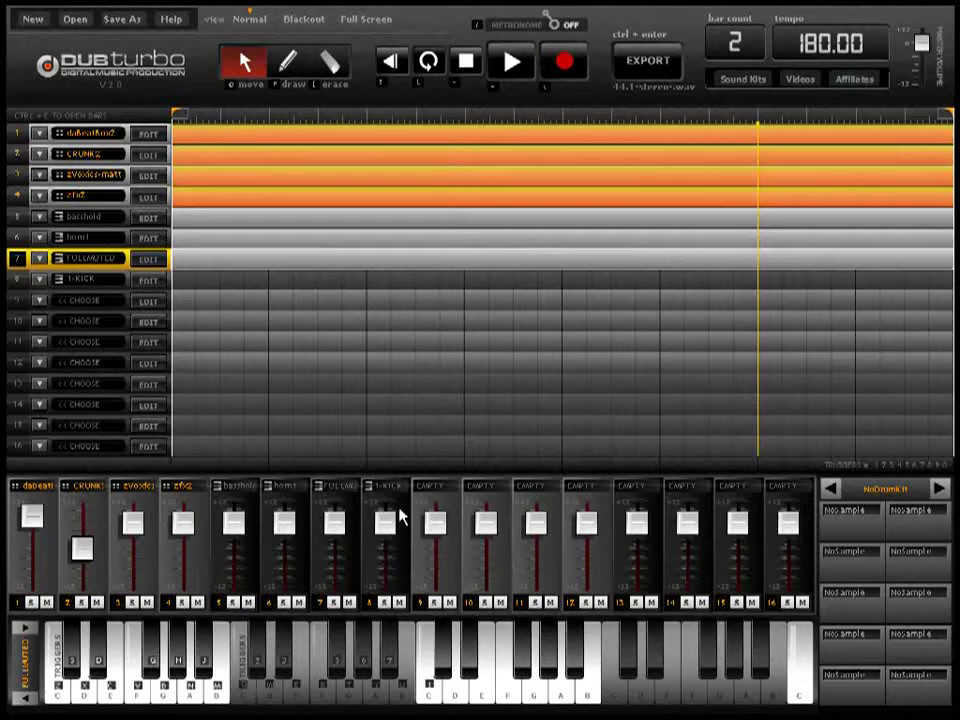
Lower channel 7's mixer fader and reopen track 7's note editor
left_click_drag(335, 540, 337, 575)
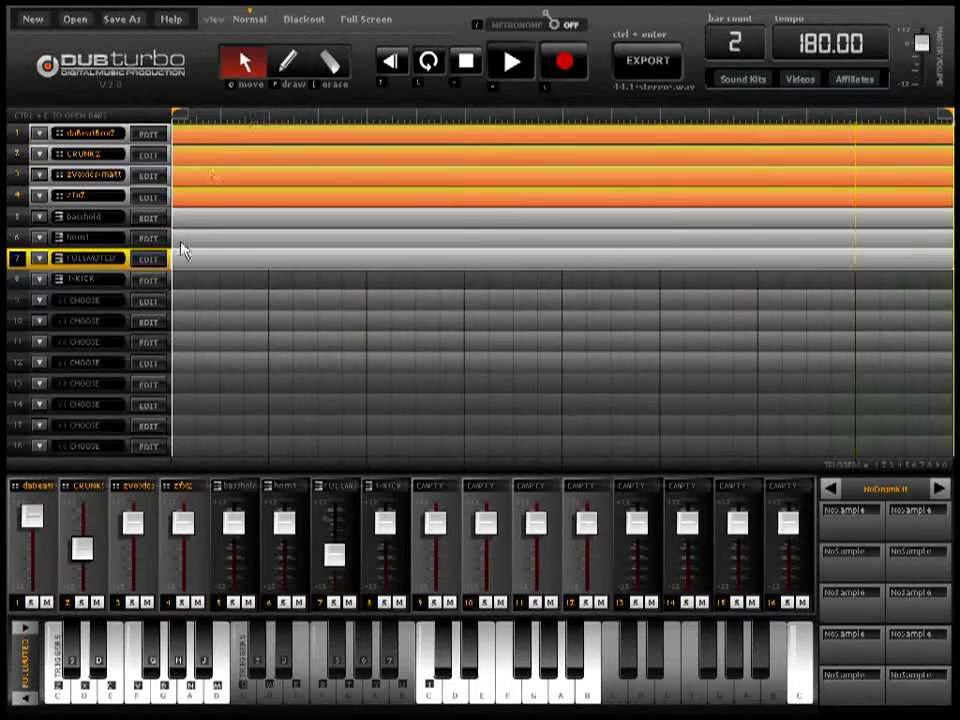
left_click(149, 260)
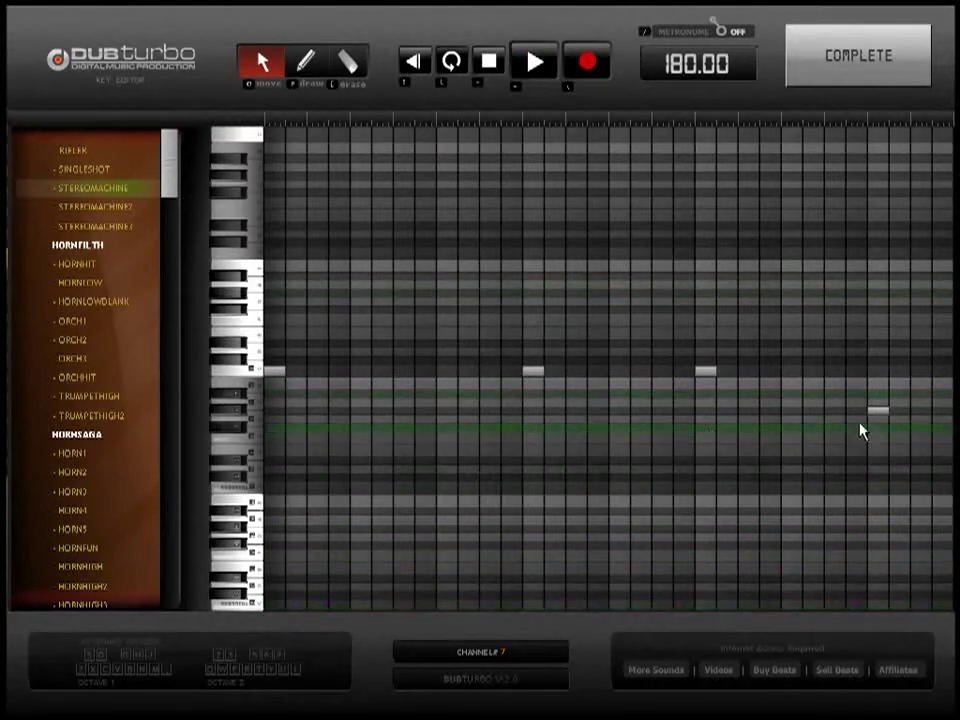
Move channel 7's last note down one step to a lower pitch
left_click_drag(877, 417, 879, 423)
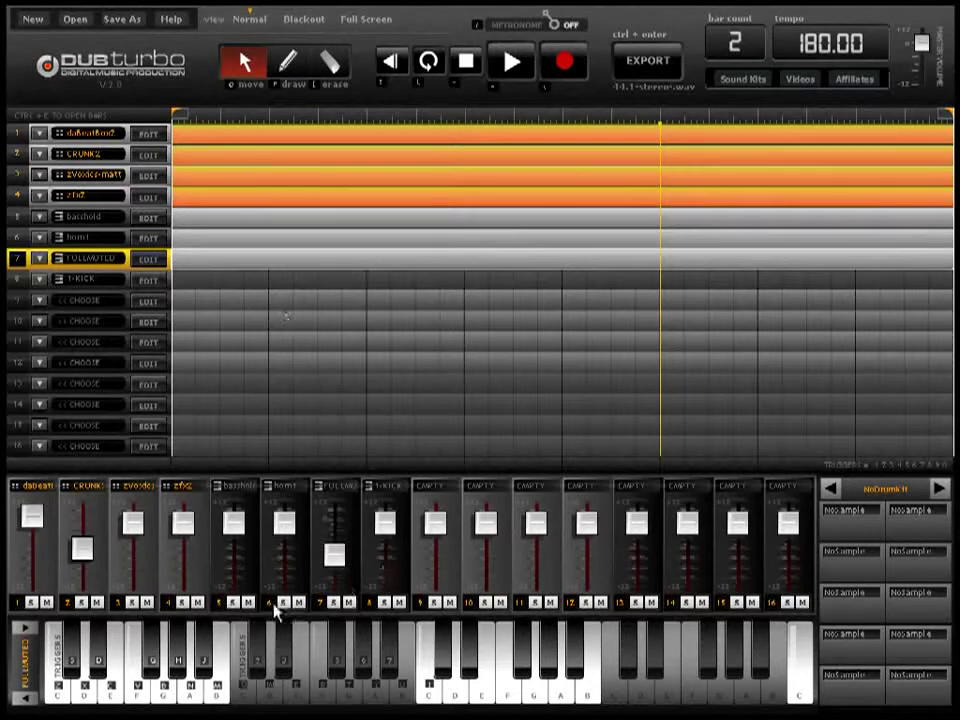
Mute channels 1, 3 and 4 and start the beat playing
left_click(47, 604)
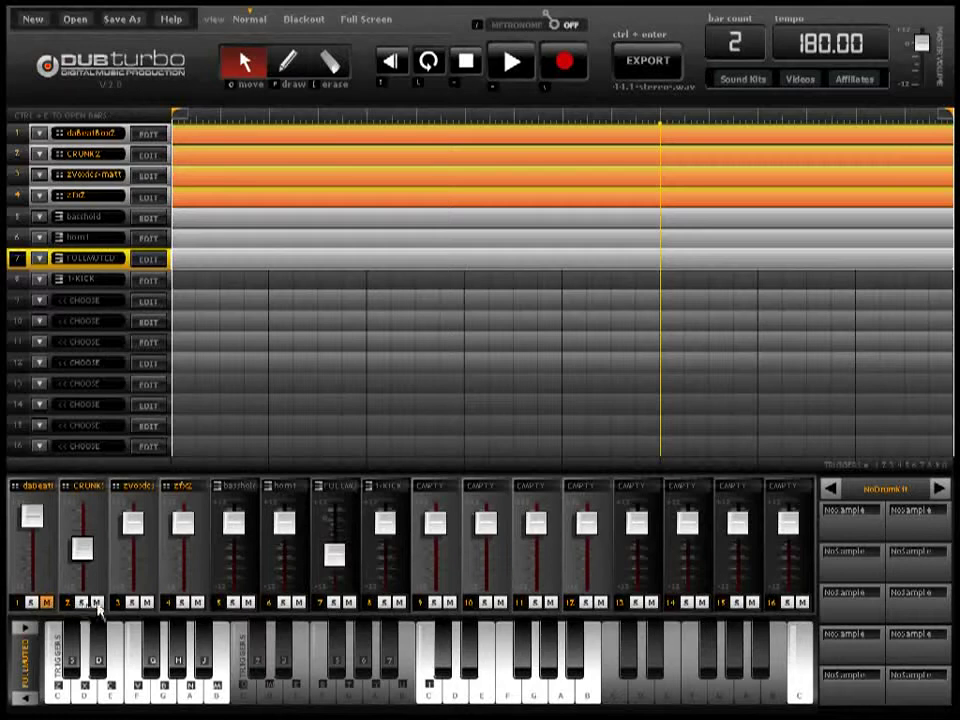
left_click(148, 604)
left_click(197, 604)
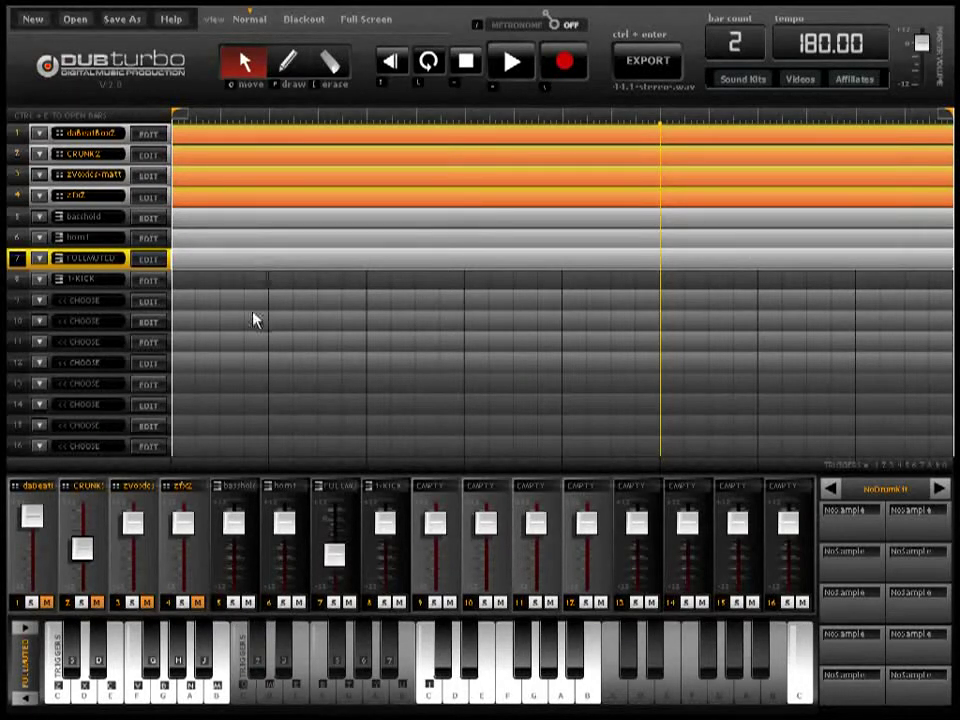
key("space")
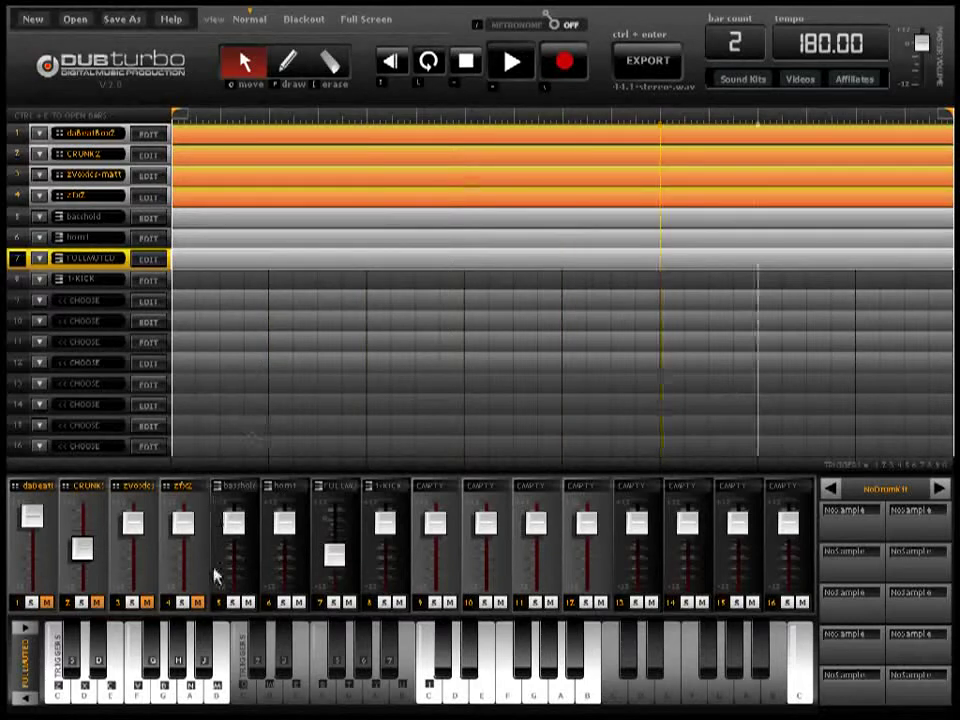
key("space")
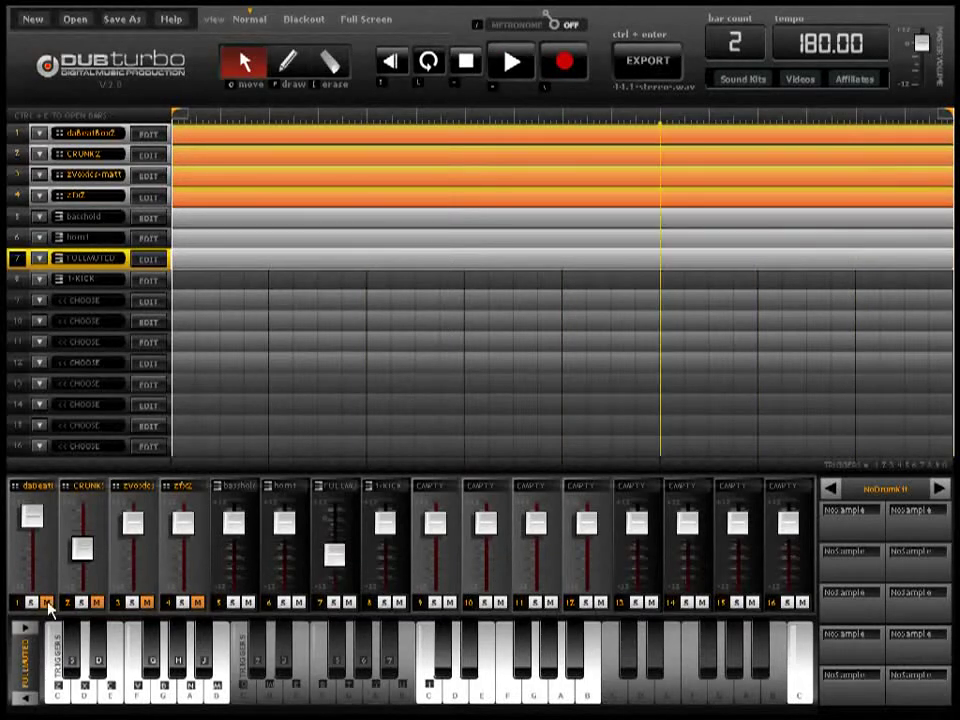
key("space")
Unmute channels 1 and 2 and toggle channels 3–5 while listening
left_click(47, 603)
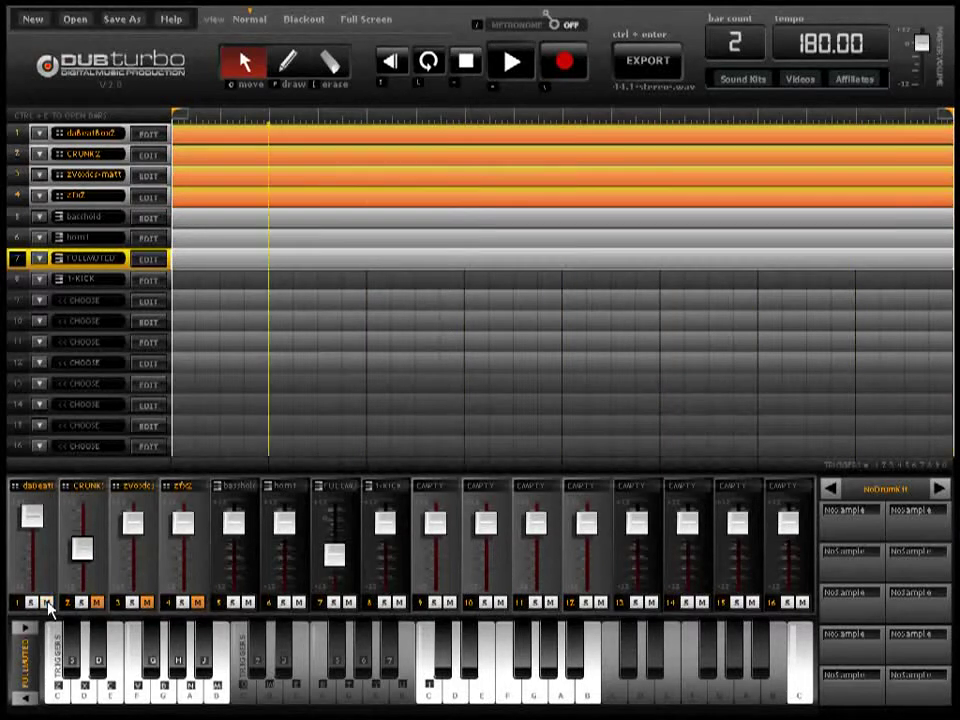
left_click(98, 604)
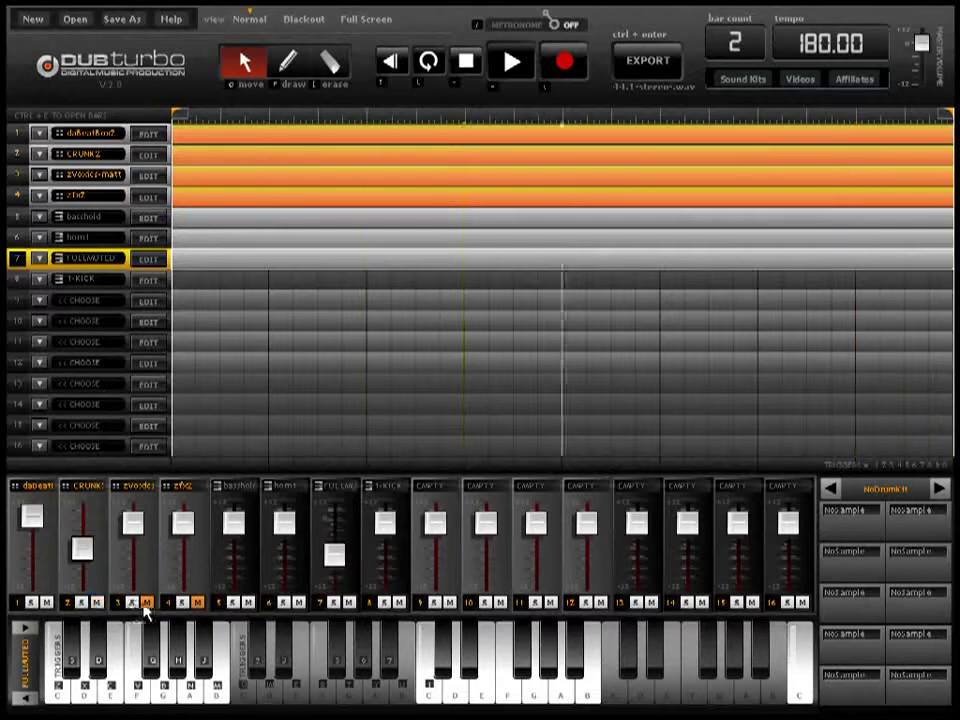
left_click(148, 604)
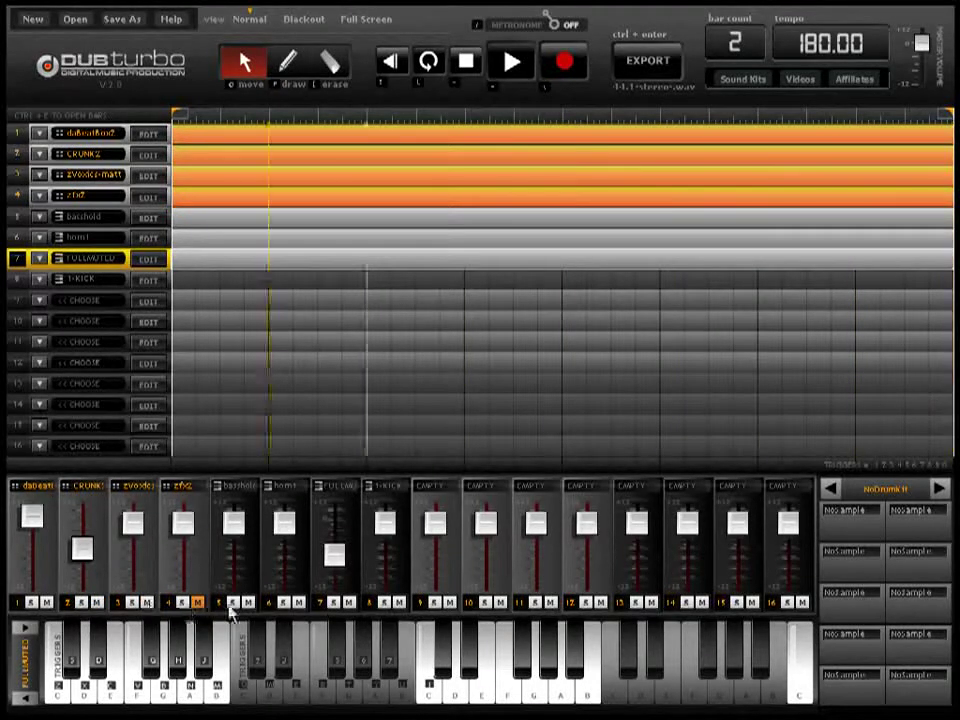
left_click(148, 604)
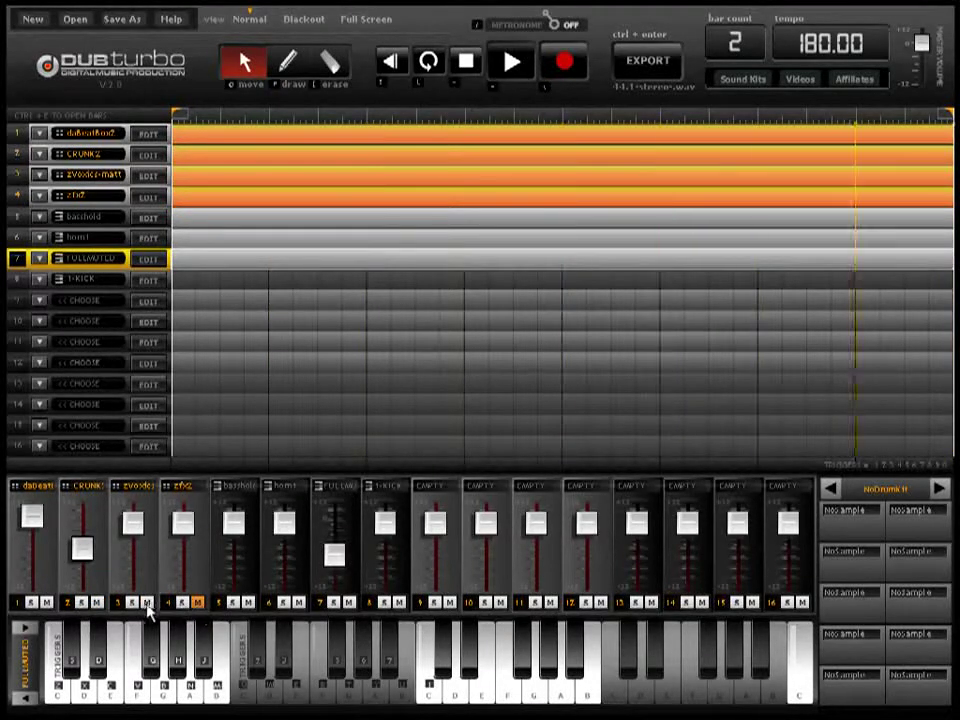
left_click(198, 604)
left_click(198, 604)
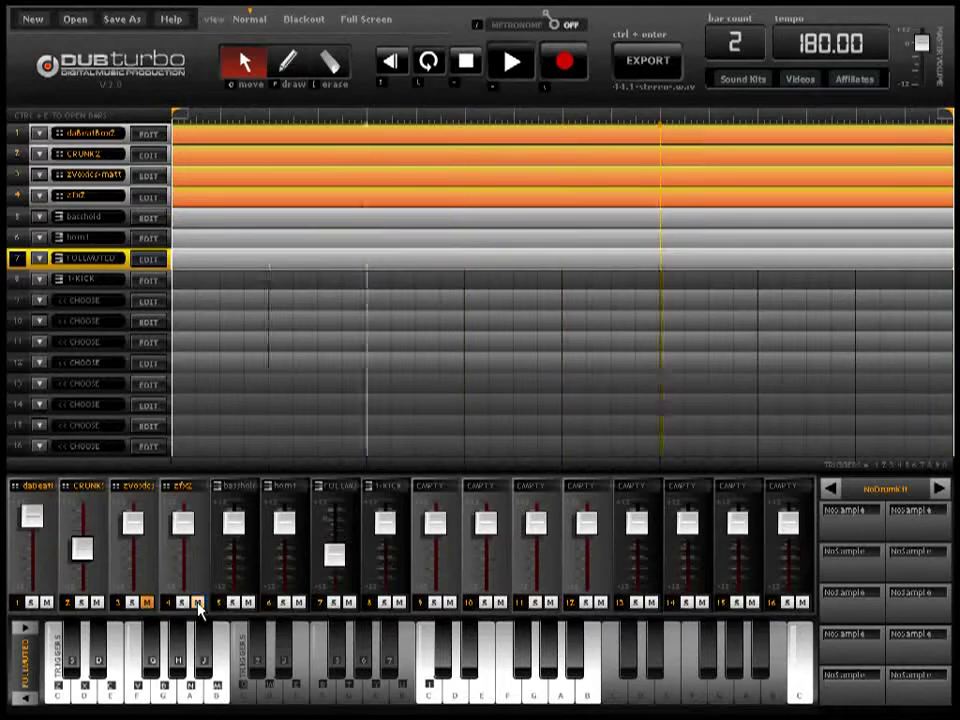
left_click(248, 603)
left_click(248, 603)
Mute channels 6, 7, 4, 1 and 2, then bring the first channels back in
left_click(298, 603)
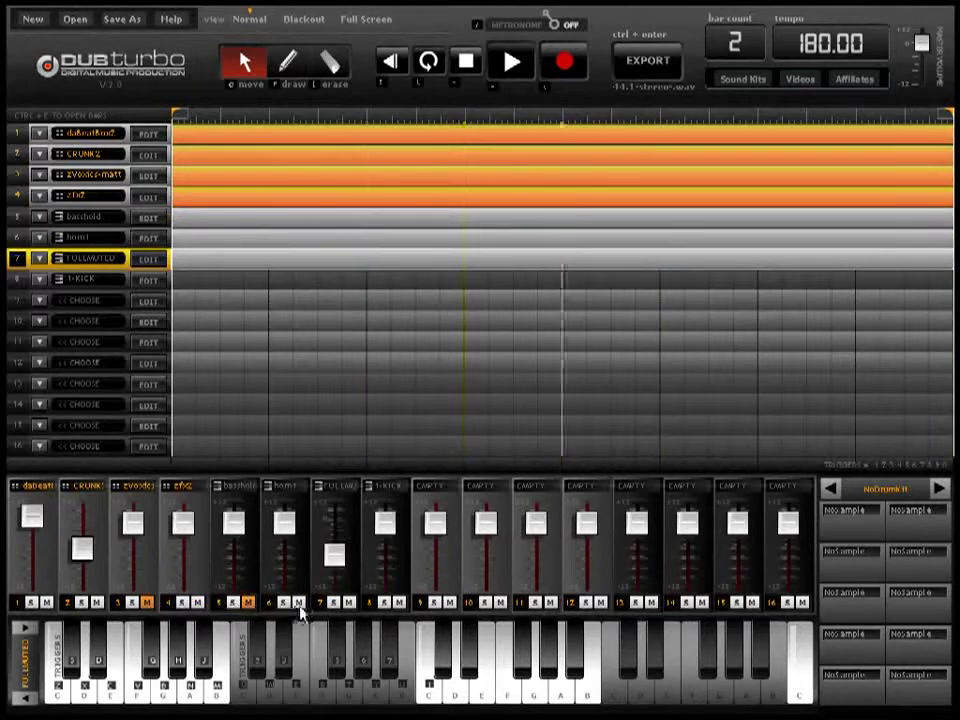
left_click(350, 604)
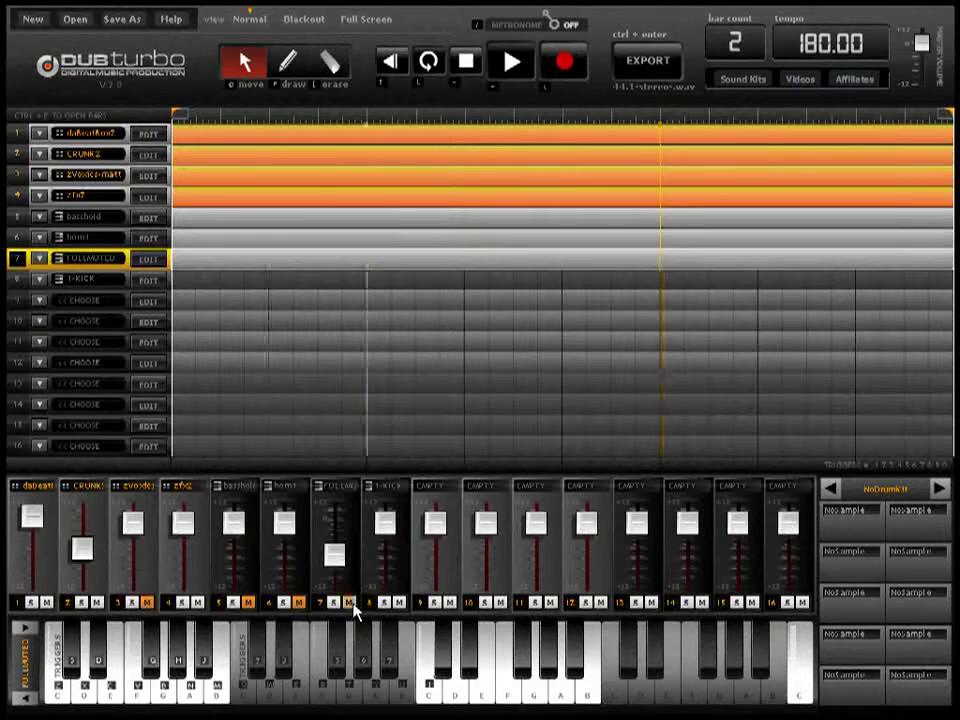
left_click(198, 603)
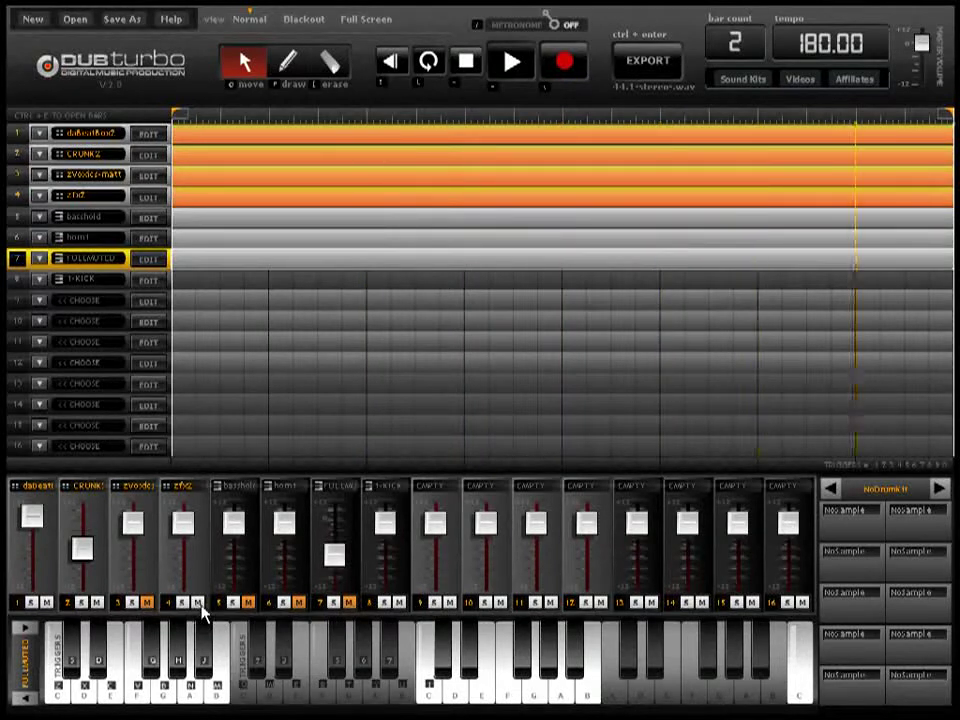
left_click(46, 603)
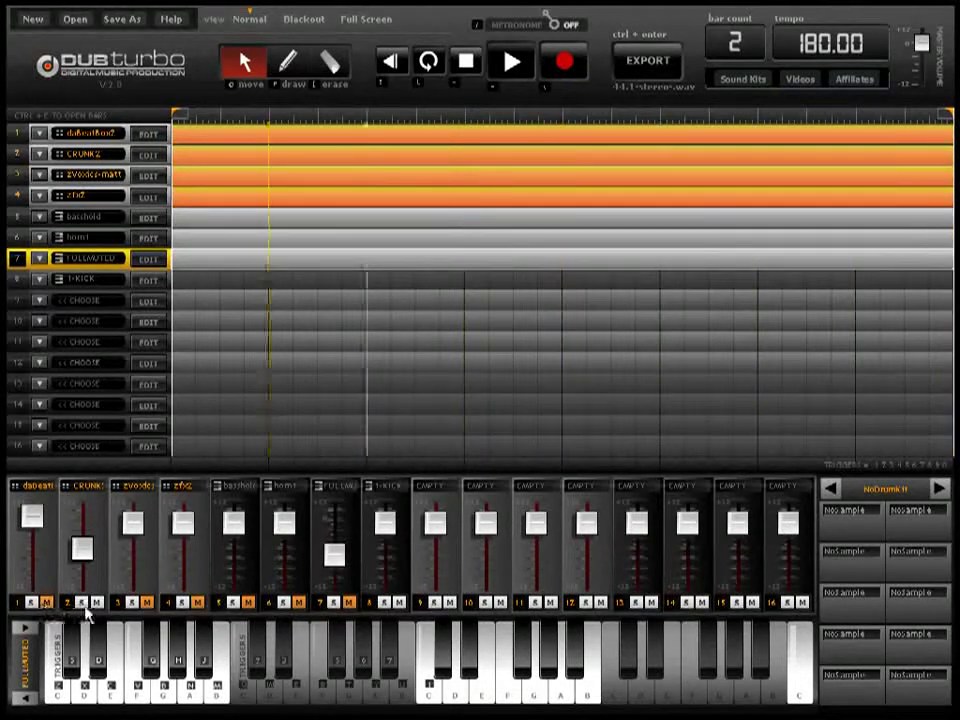
left_click(96, 603)
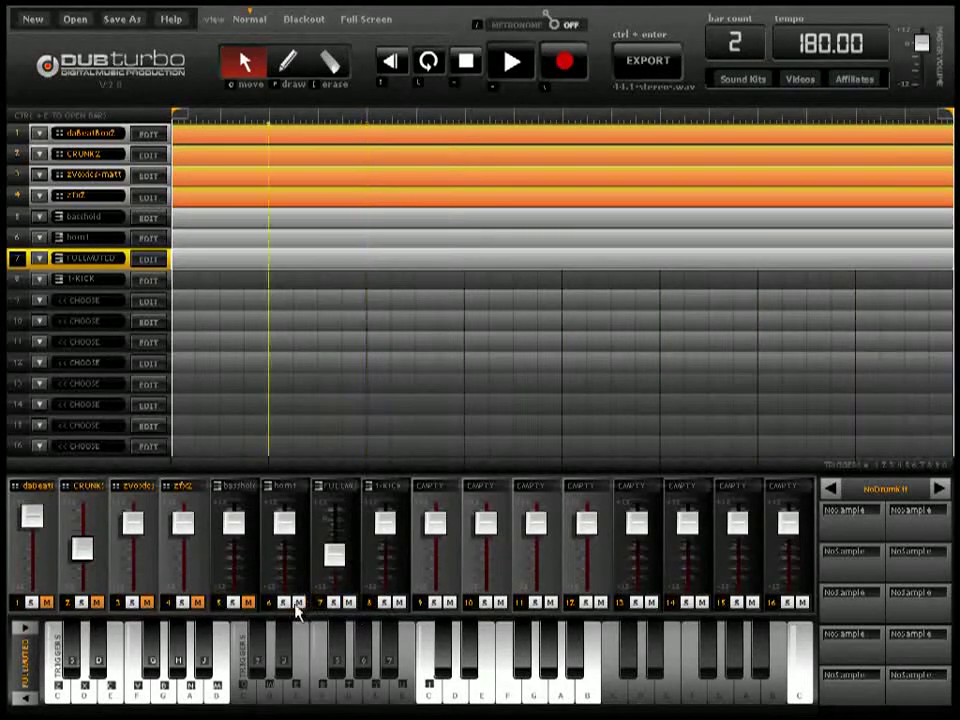
left_click(146, 603)
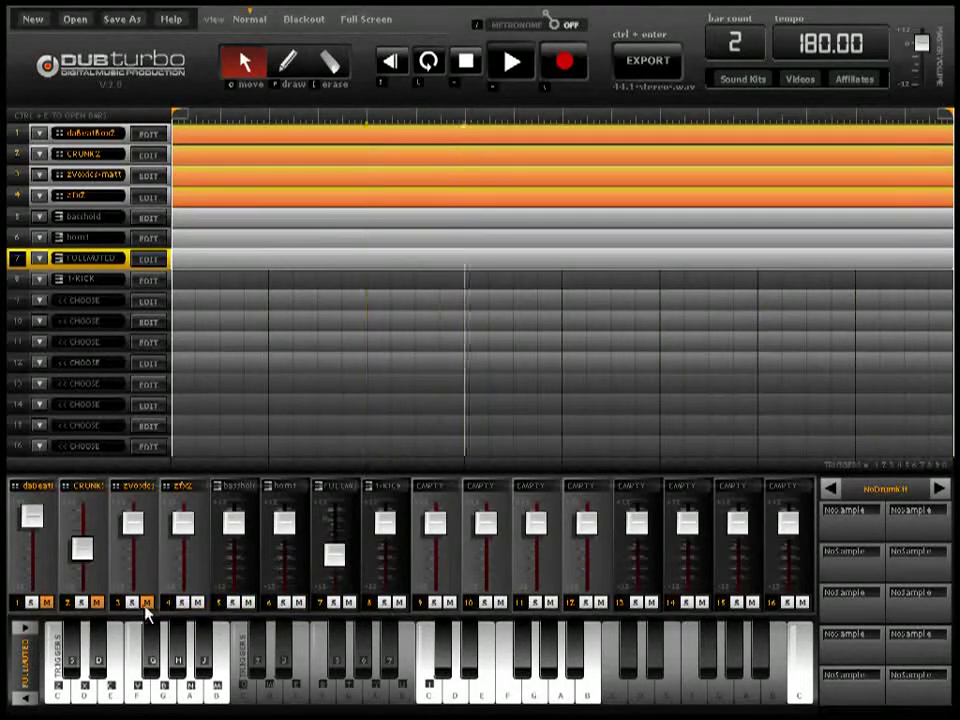
left_click(96, 603)
left_click(46, 603)
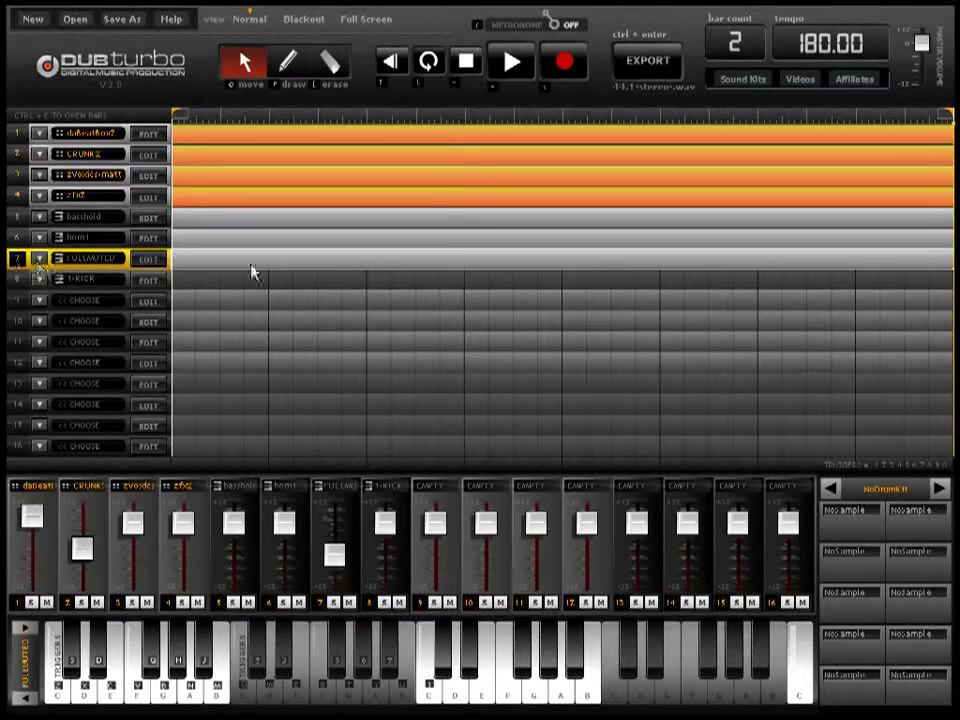
Solo channel 7 and briefly open and close its pattern editor
left_click(333, 602)
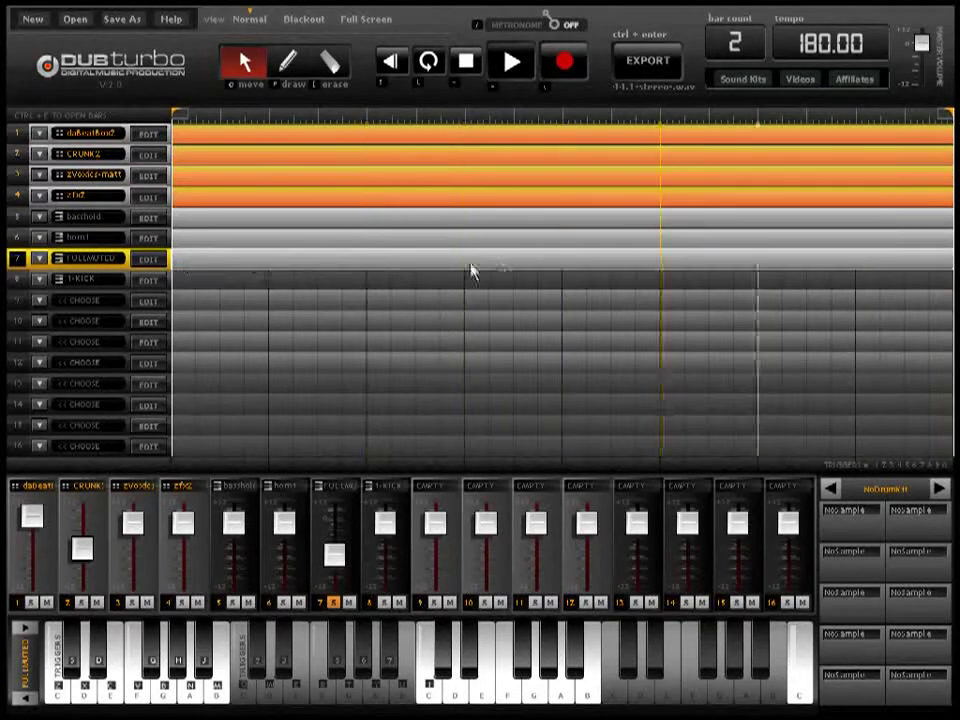
key("ctrl+e")
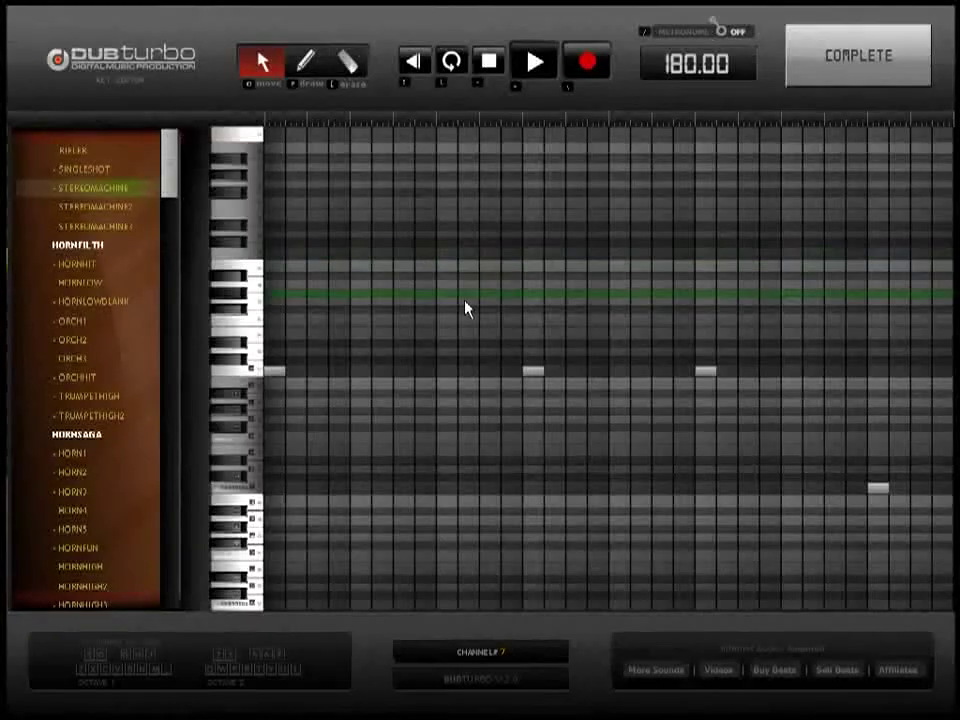
left_click(879, 60)
key("ctrl+e")
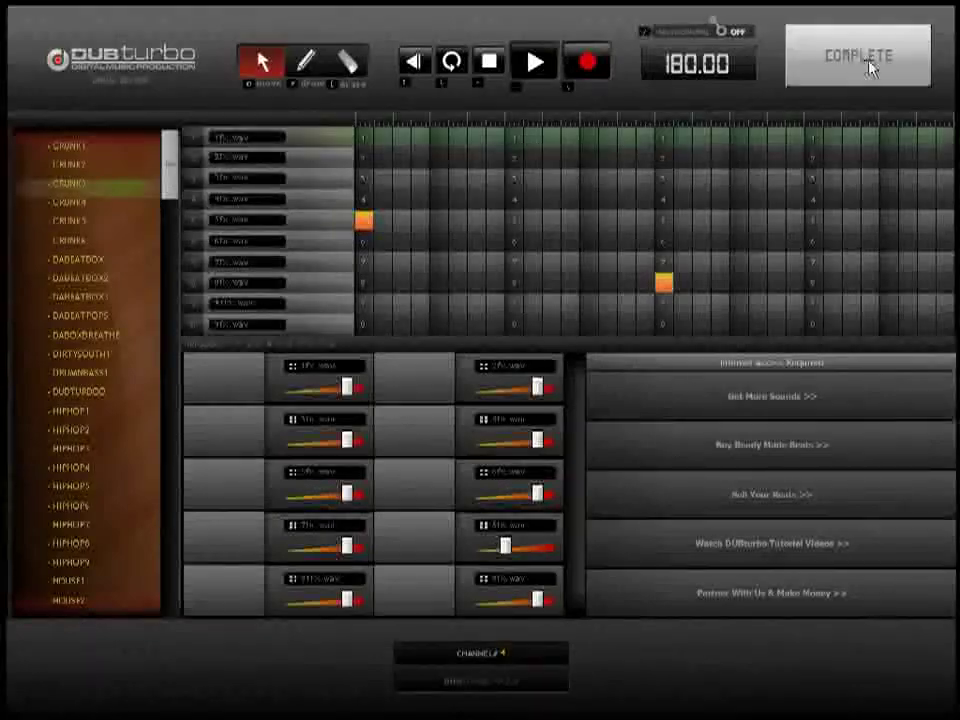
left_click(868, 63)
Give track 7 the HORNHIT sound and return to the song arrangement
left_click(197, 264)
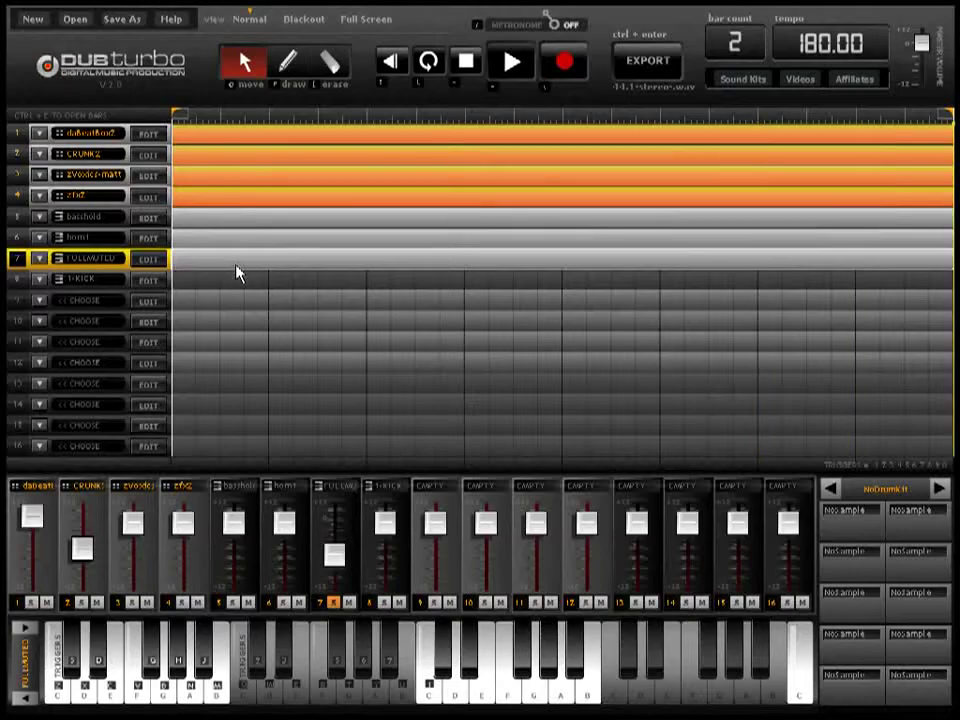
key("ctrl+e")
left_click(95, 263)
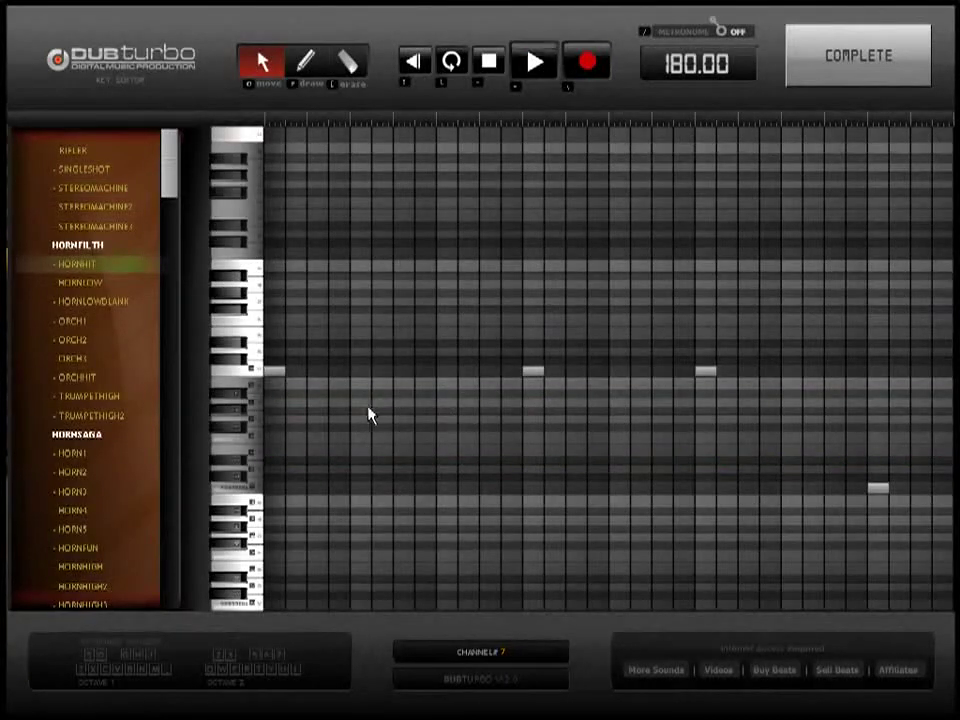
left_click(328, 80)
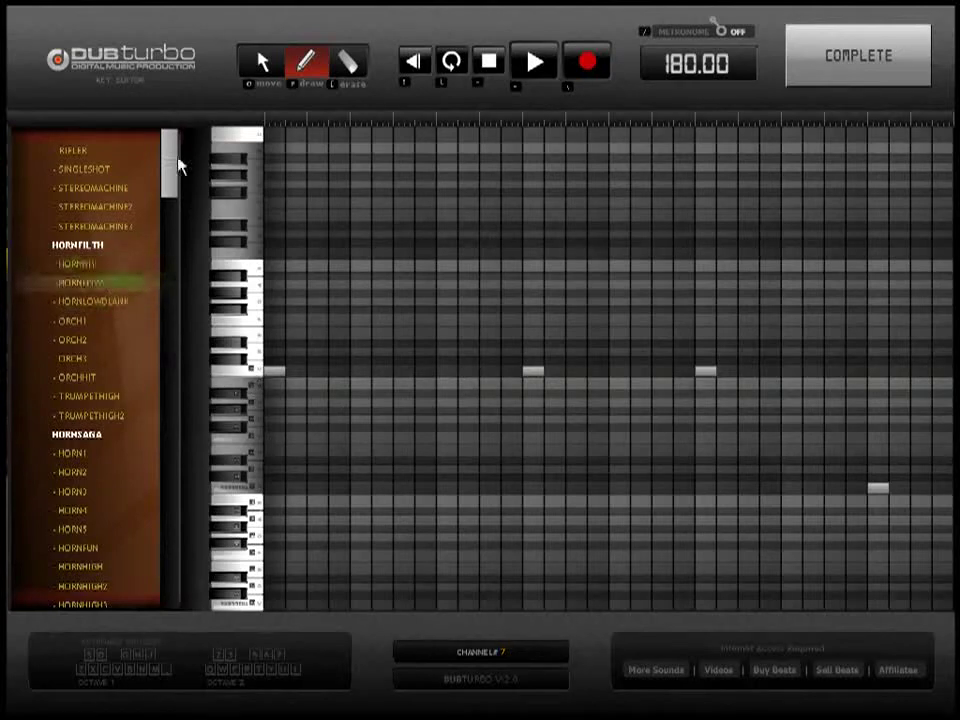
left_click_drag(176, 168, 176, 240)
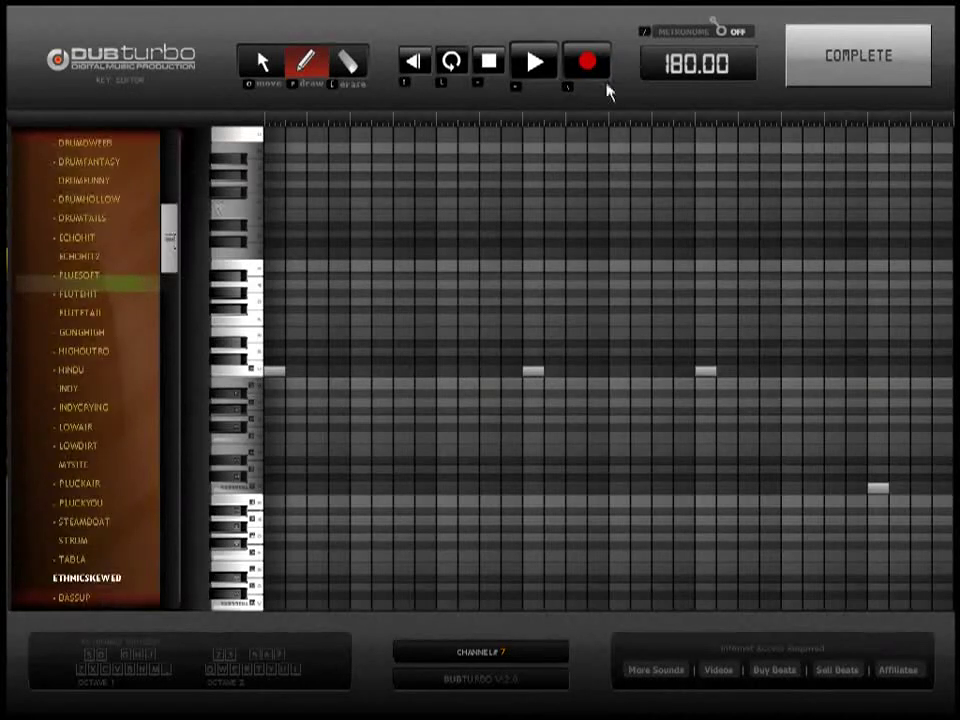
left_click(842, 43)
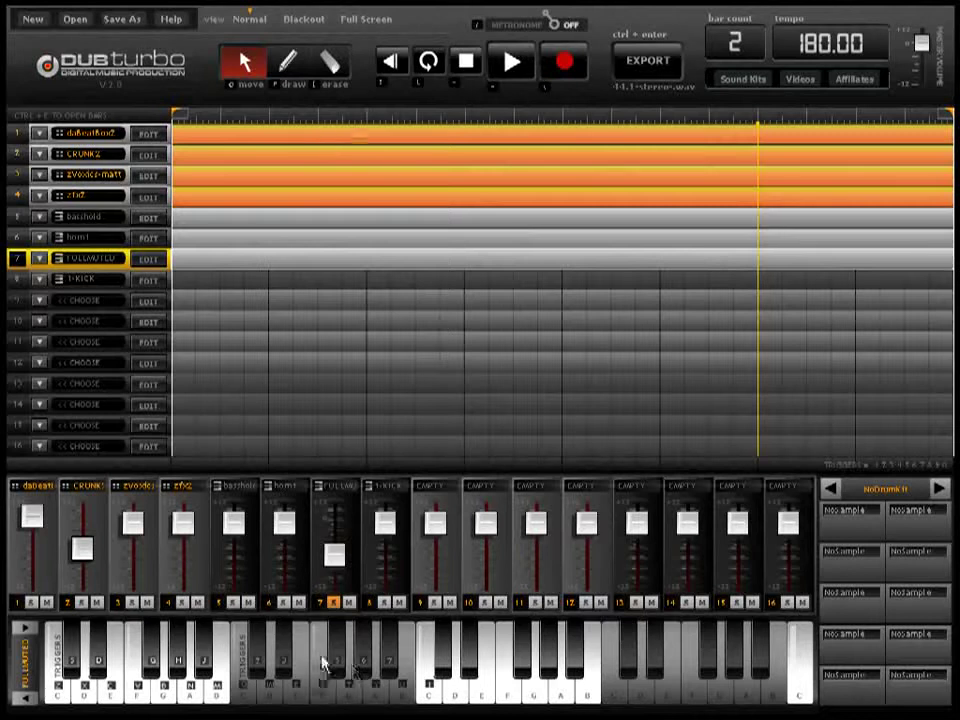
left_click(295, 68)
Open track 8's note editor and choose the GUITARDIRT2 sound
left_click(307, 289)
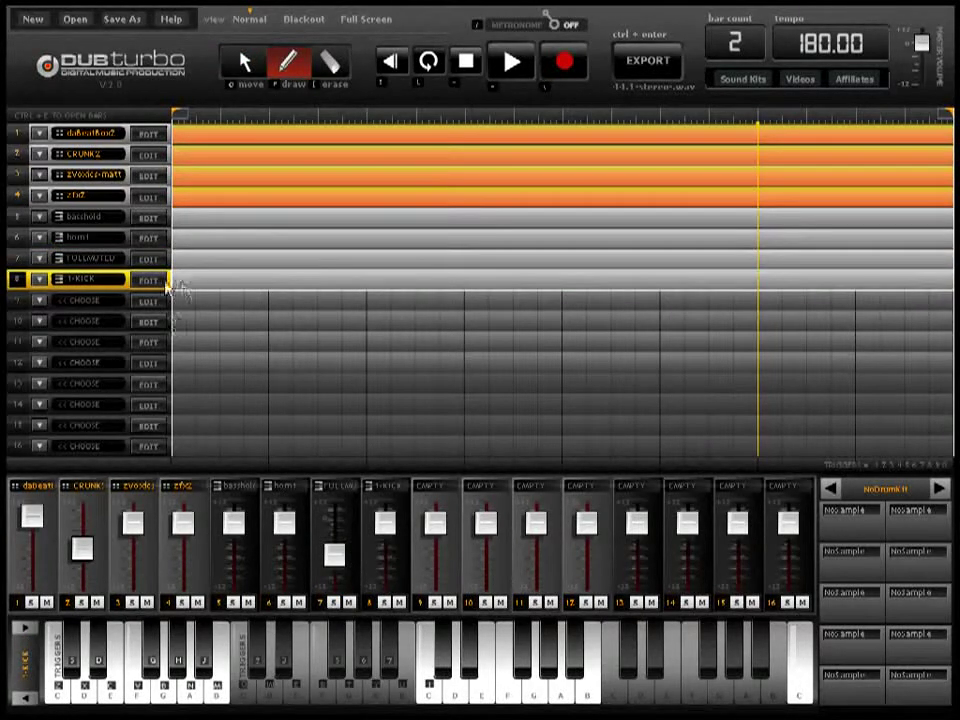
left_click(150, 281)
scroll(168, 340, "down", 5)
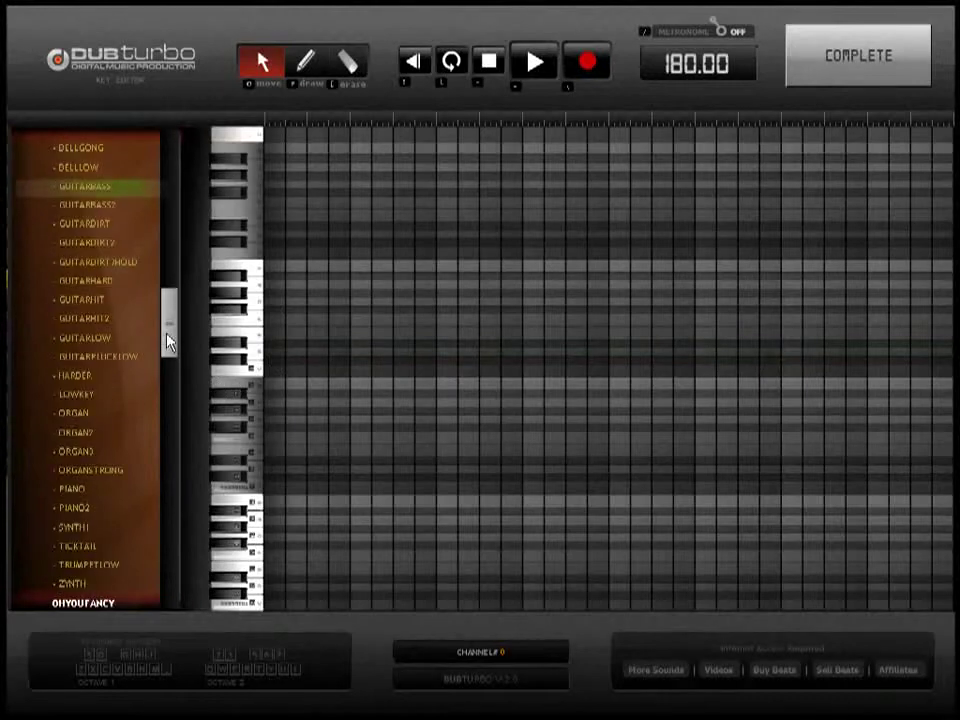
scroll(168, 338, "down", 5)
scroll(168, 338, "up", 10)
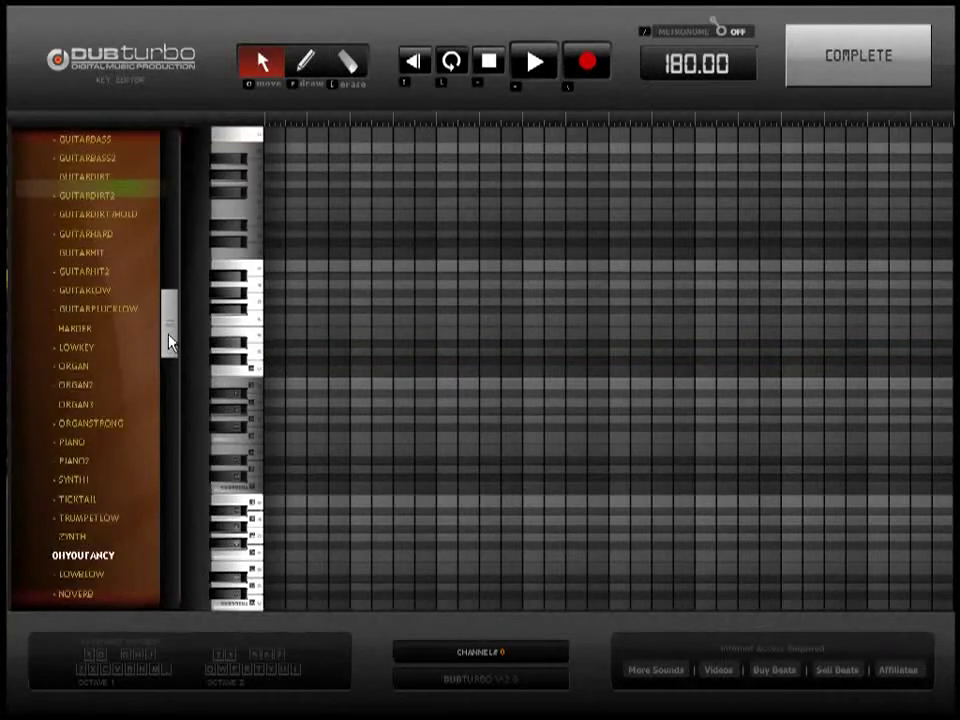
scroll(168, 336, "down", 3)
left_click(138, 336)
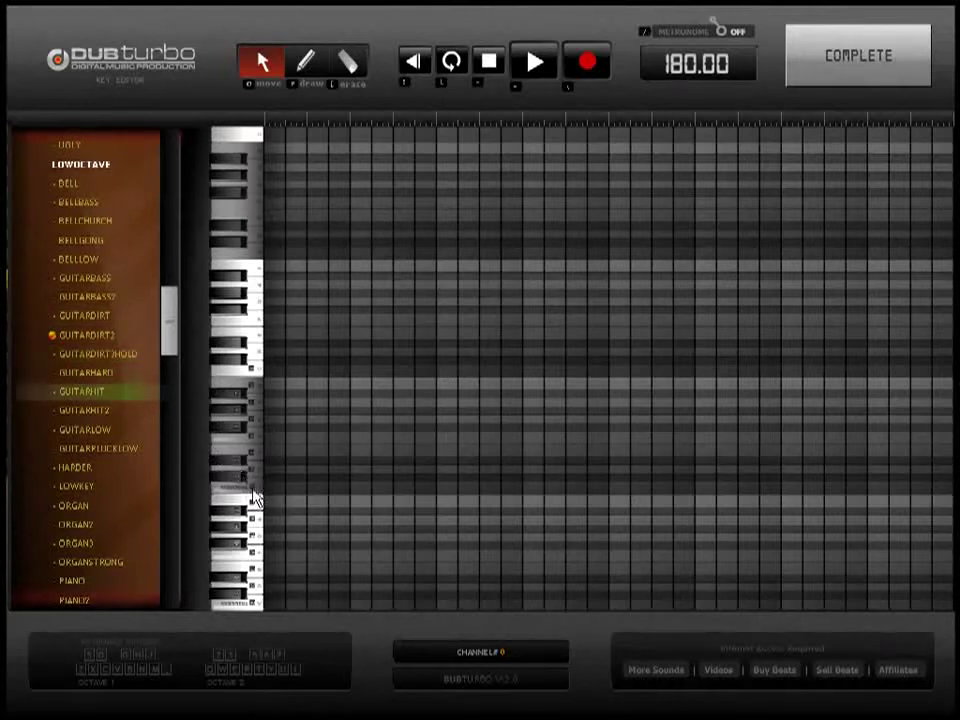
Draw three notes on track 8, replacing the late note with one a step lower
left_click(305, 62)
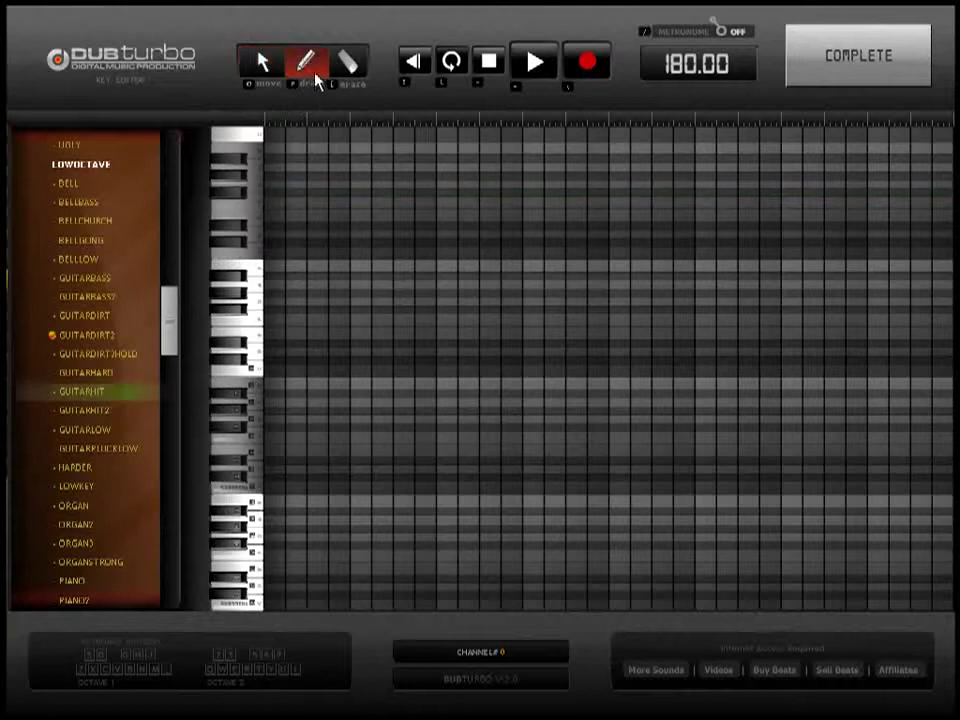
left_click(282, 490)
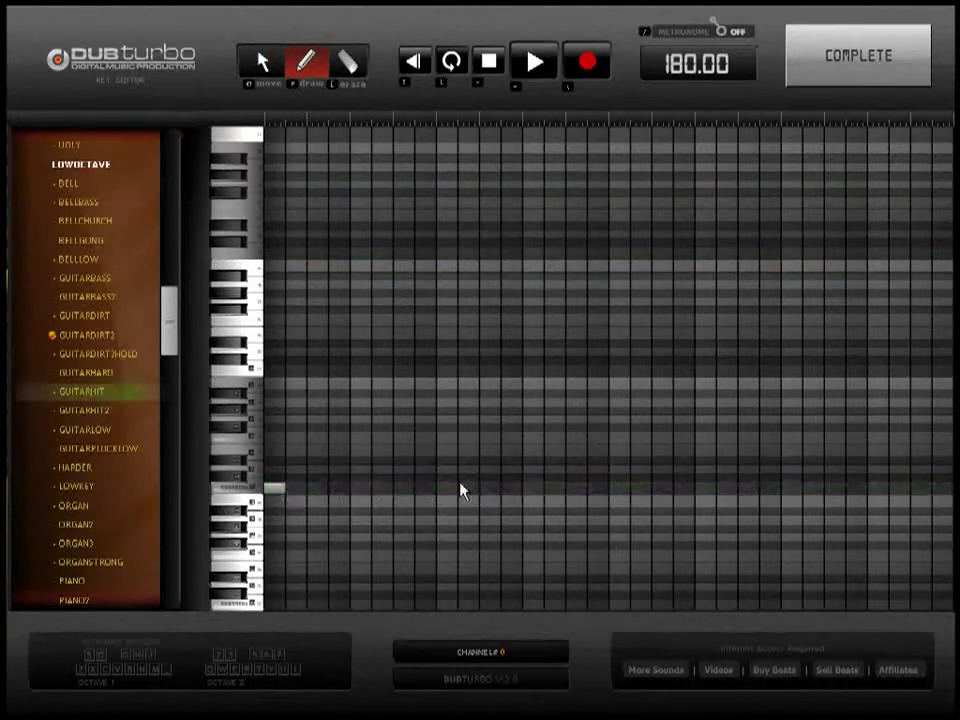
left_click(536, 492)
left_click(795, 530)
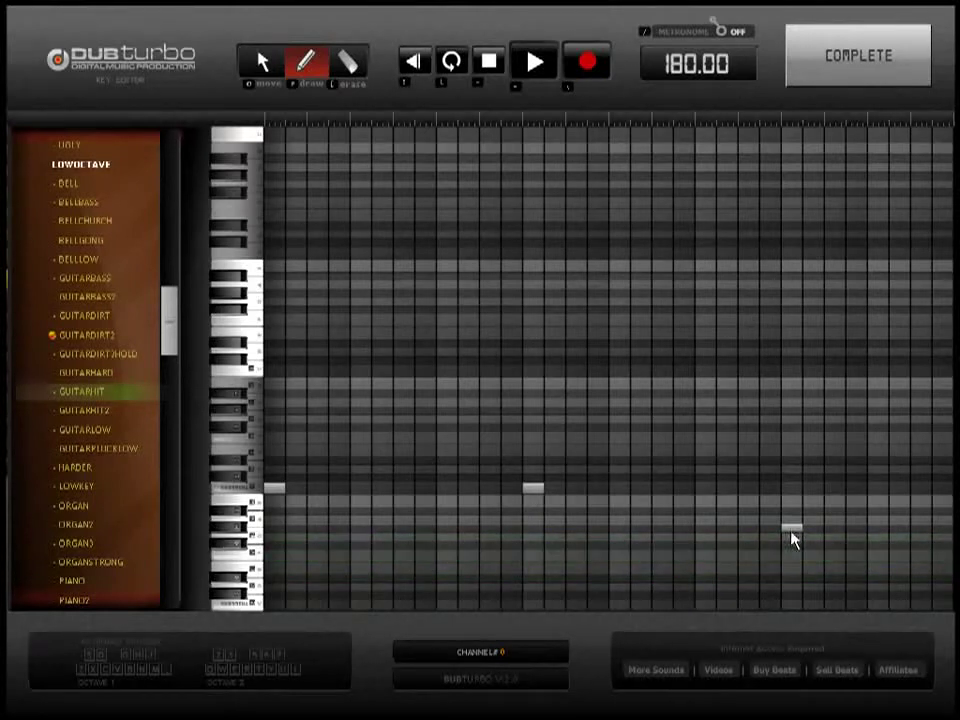
key("e")
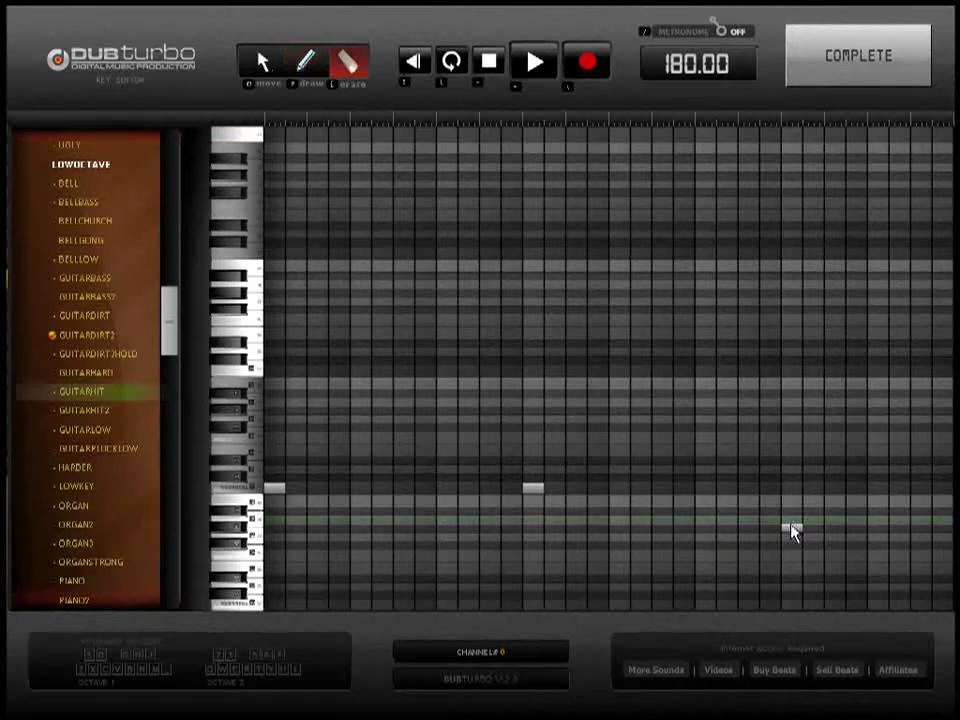
left_click(792, 530)
left_click(310, 65)
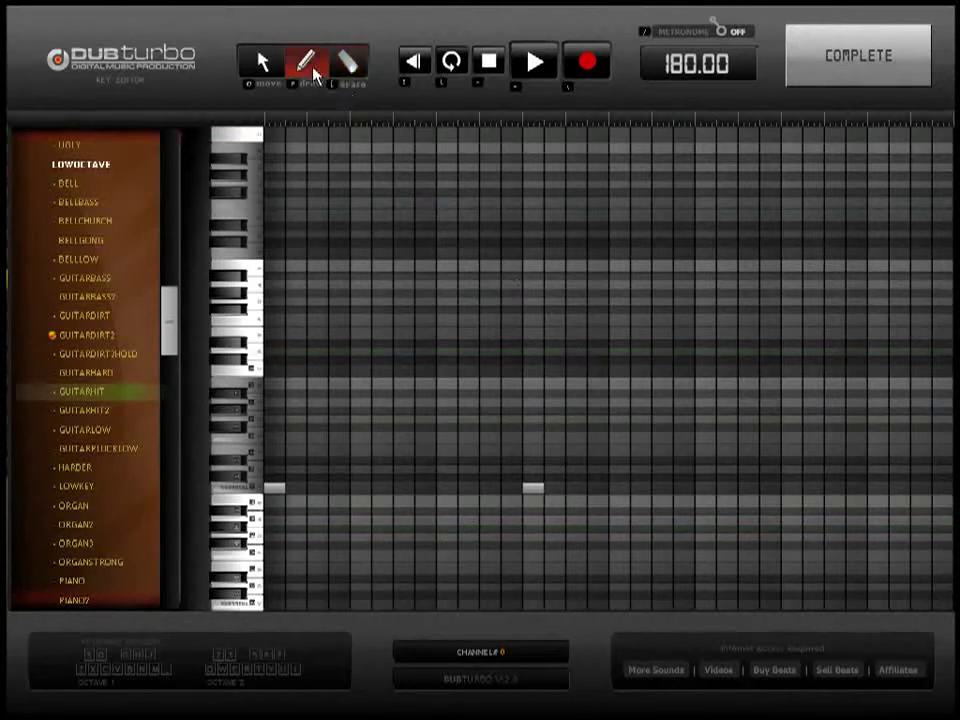
left_click(791, 555)
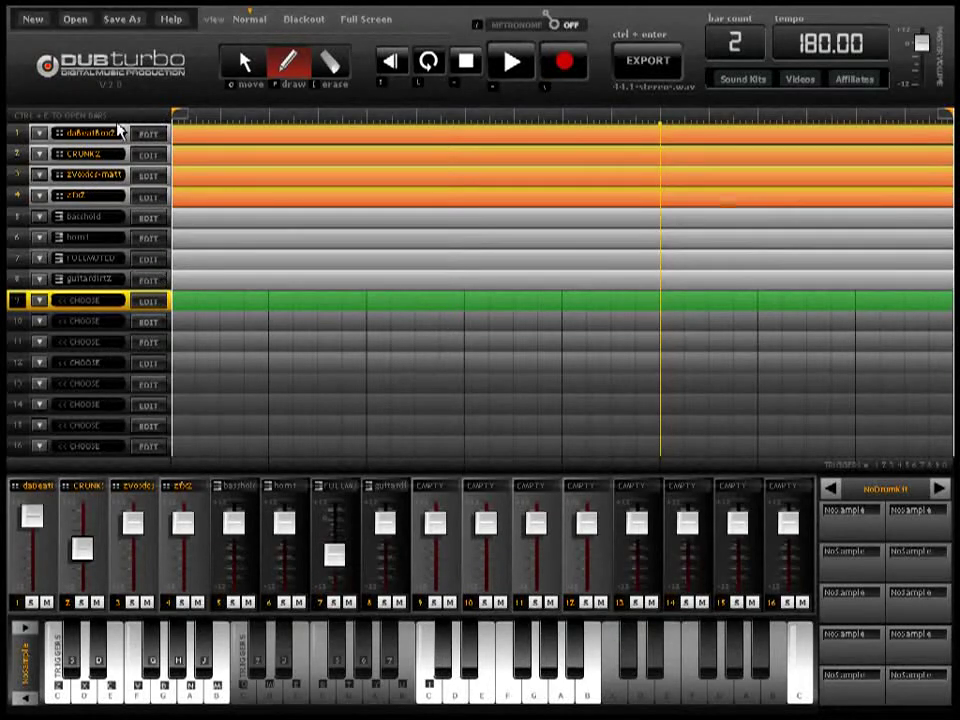
Make track 9 a KEYS track and fill its entire row with a clip
left_click(39, 301)
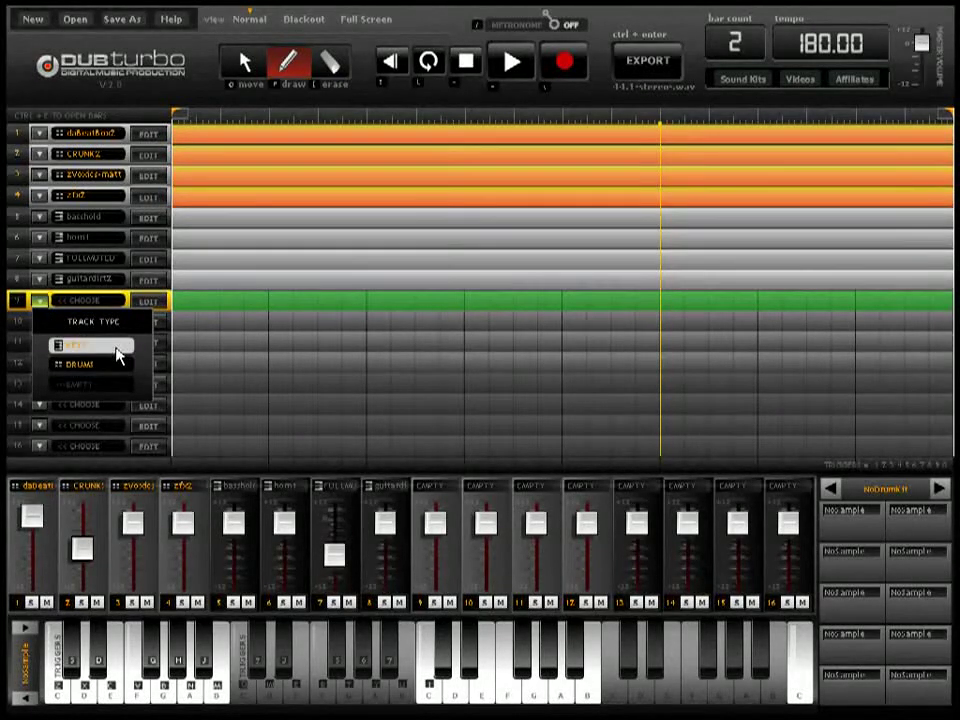
left_click(117, 352)
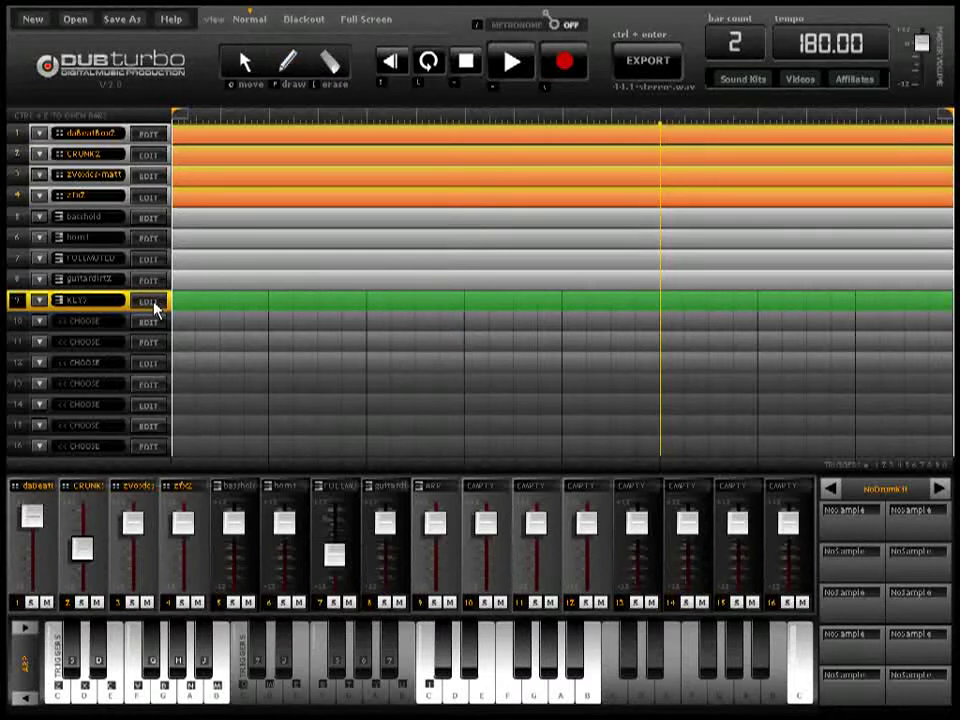
left_click(287, 64)
left_click_drag(212, 295, 390, 305)
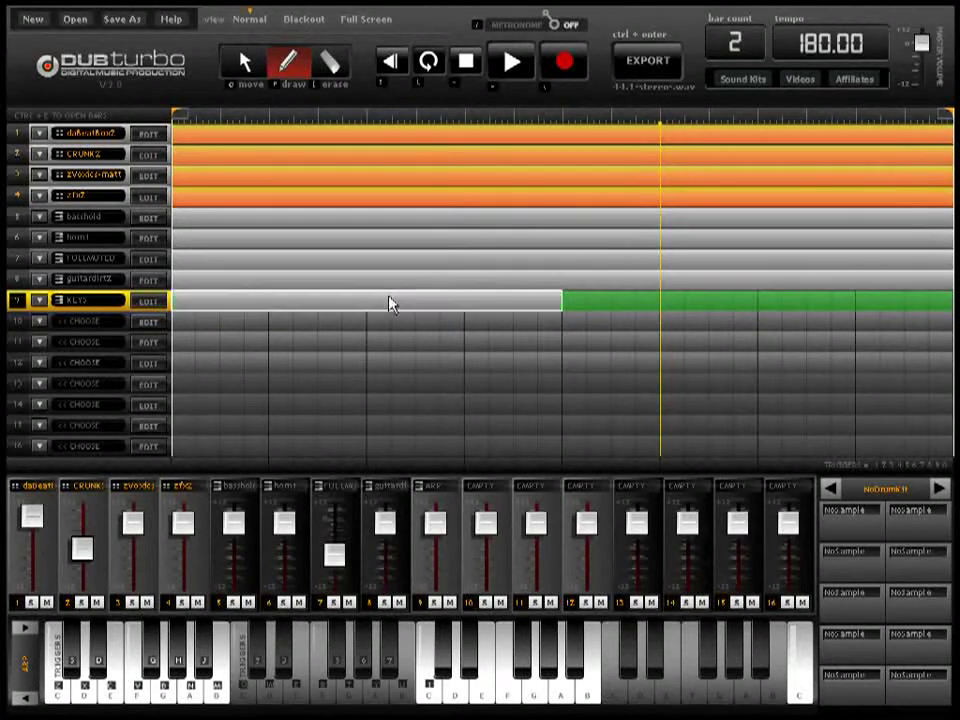
left_click(891, 311)
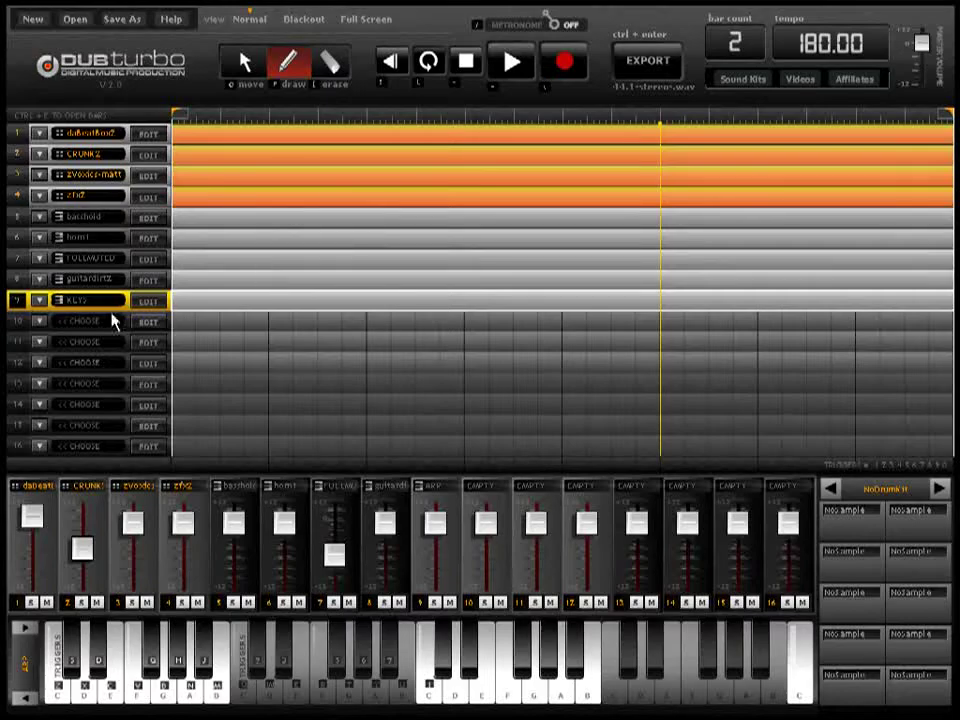
Open track 9's note editor and load the 3-SNARE sound
left_click(150, 301)
left_click(306, 64)
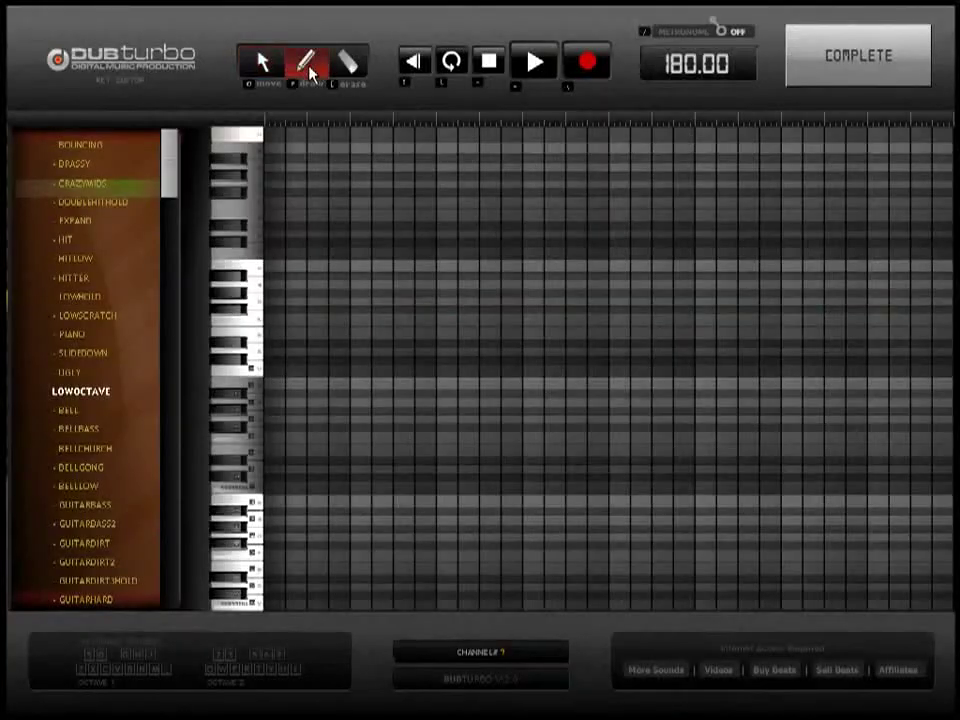
mouse_move(176, 182)
left_mouse_down()
mouse_move(169, 420)
mouse_move(178, 588)
mouse_move(176, 578)
left_mouse_up()
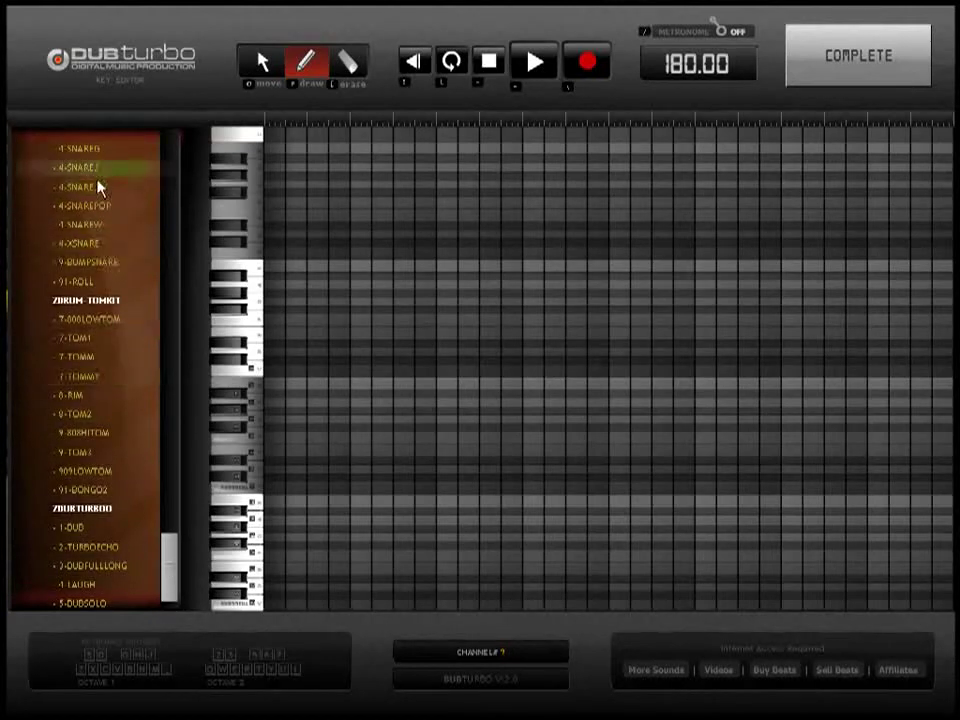
left_click_drag(177, 576, 176, 538)
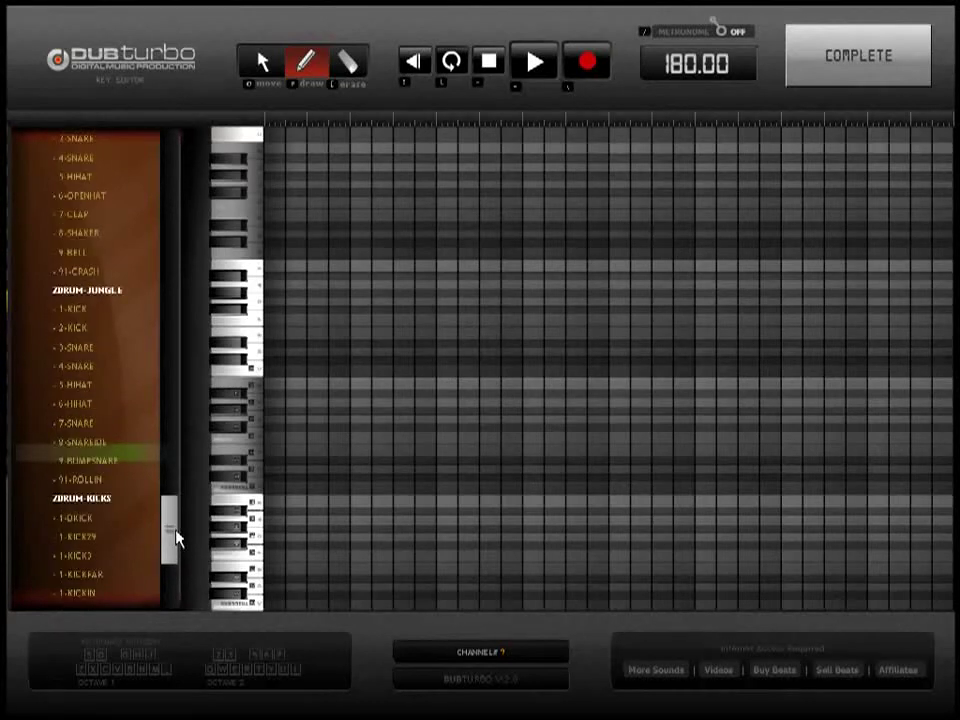
left_click(98, 350)
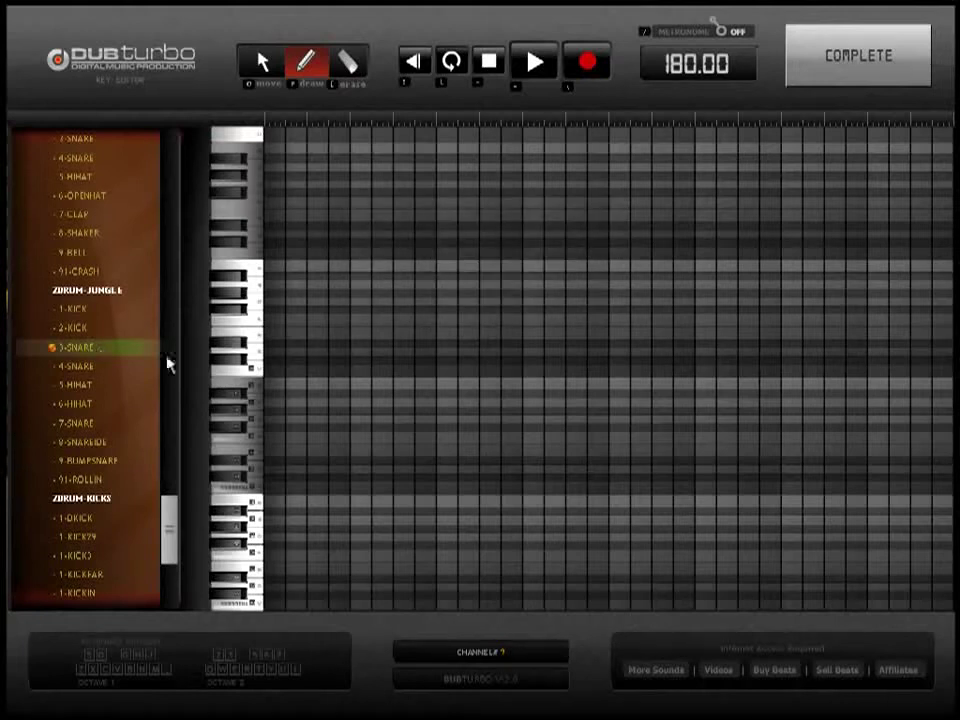
Place three snare hits, then a run of notes descending to the lowest point
left_click(280, 493)
left_click(452, 497)
left_click(619, 490)
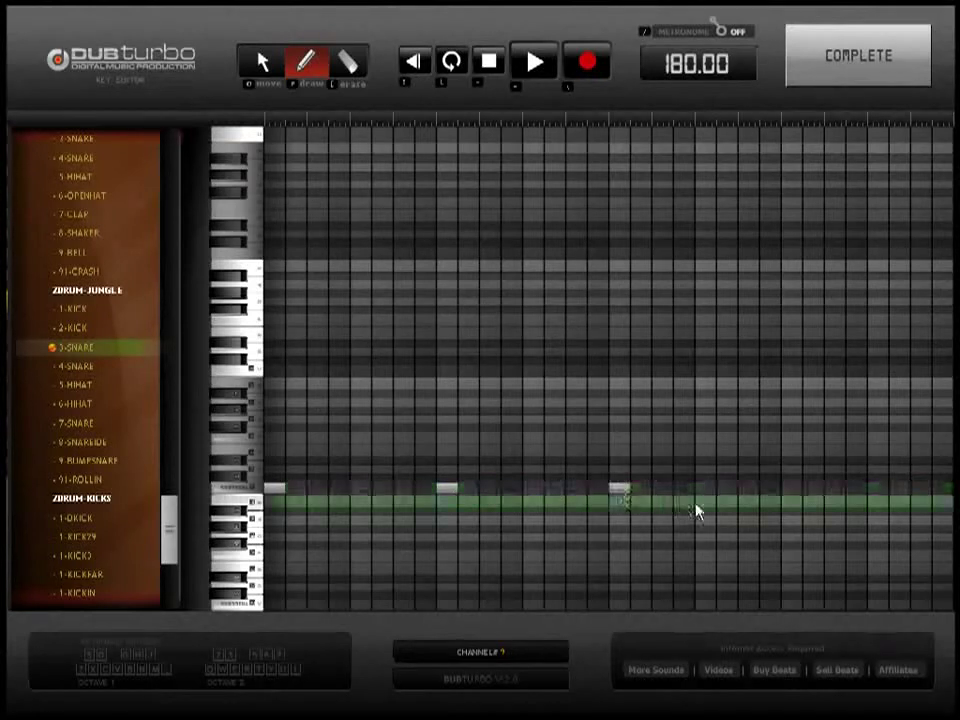
left_click(705, 500)
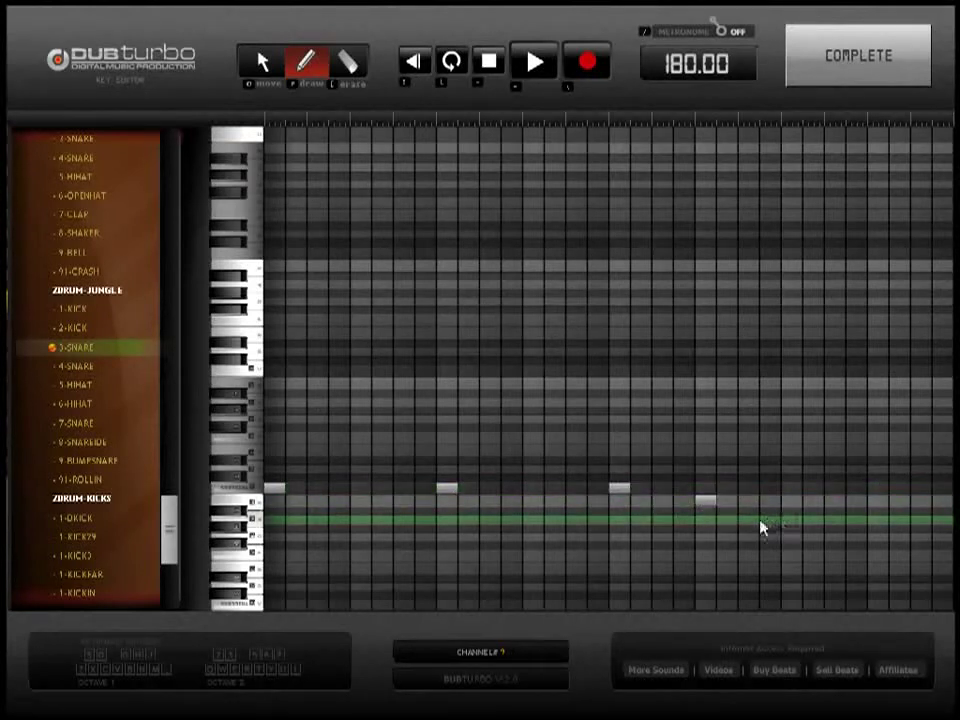
left_click(748, 521)
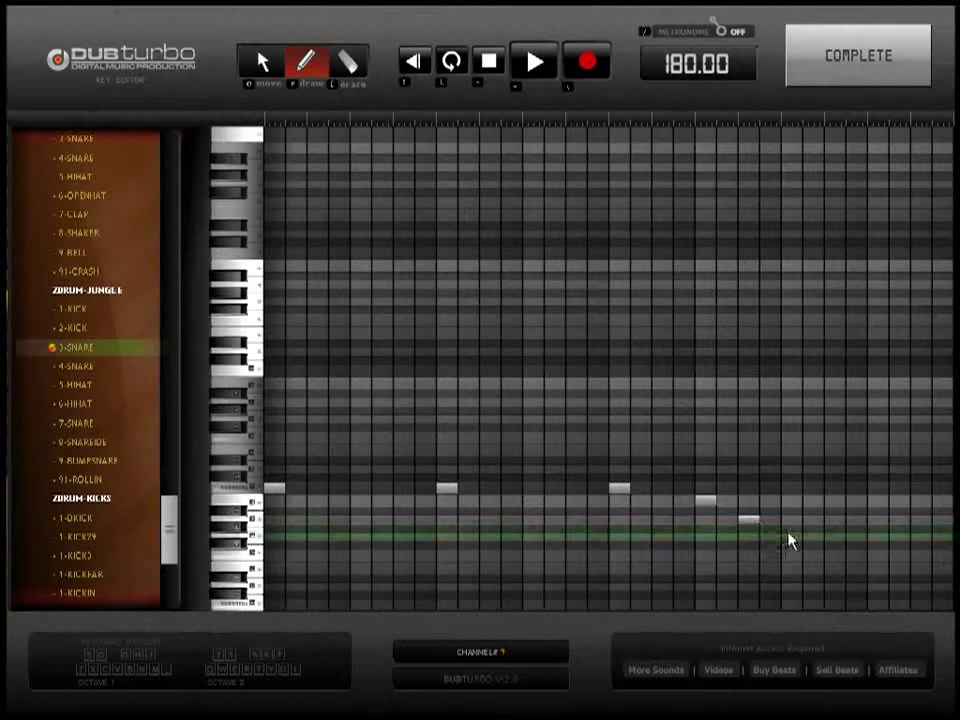
left_click(791, 526)
left_click(813, 536)
left_click(835, 545)
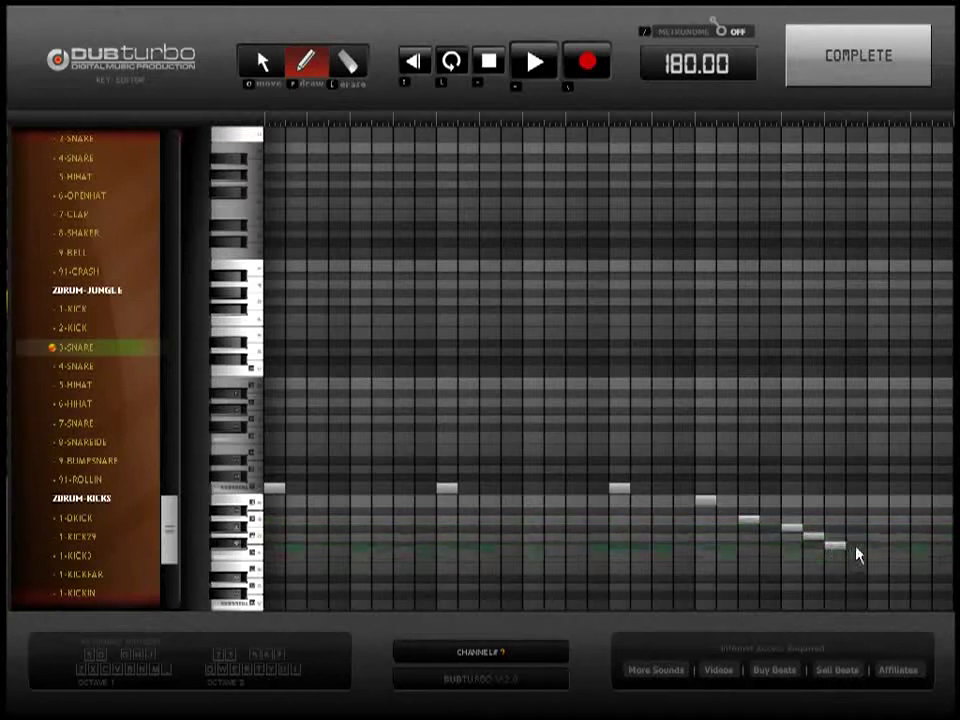
Climb the run back up to a high final note and return to the song view
left_click(857, 536)
left_click(878, 511)
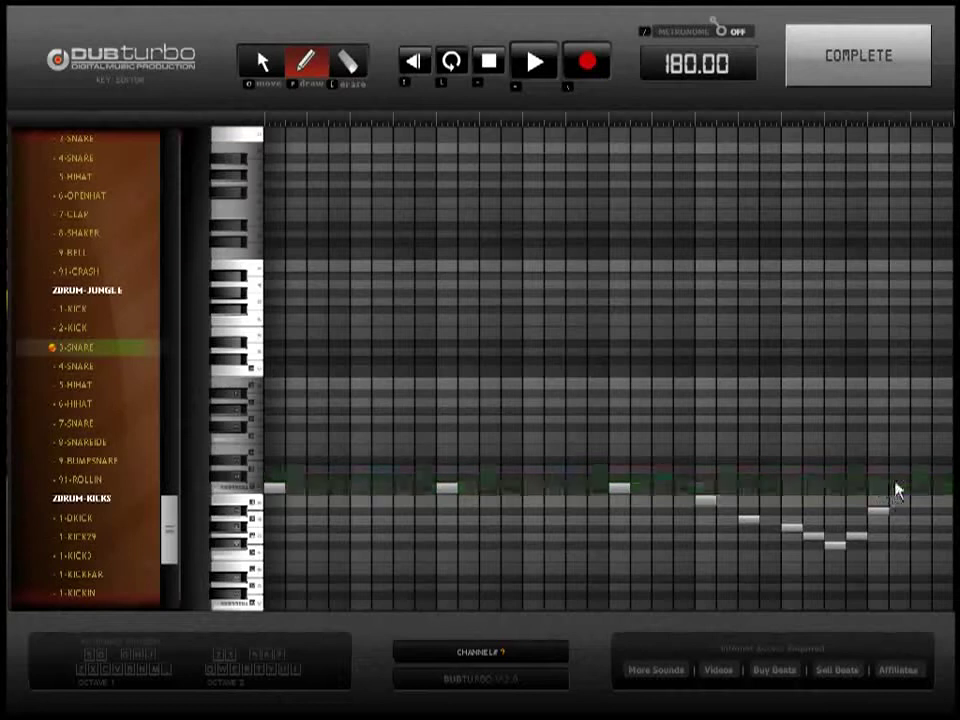
left_click(899, 477)
left_click(920, 461)
left_click(943, 425)
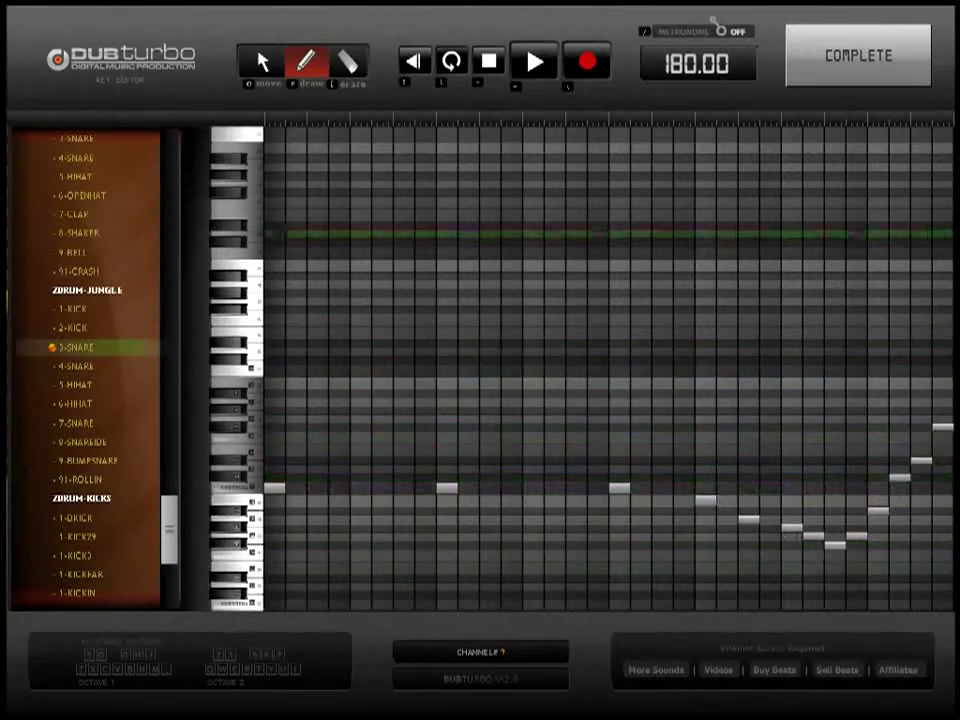
left_click(858, 56)
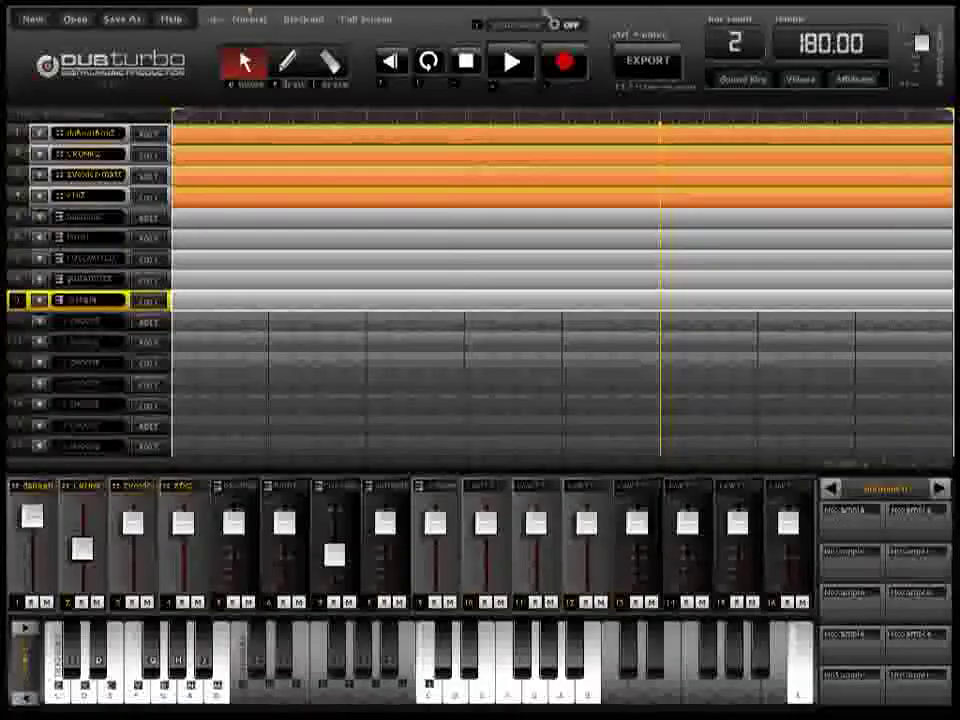
left_click(47, 604)
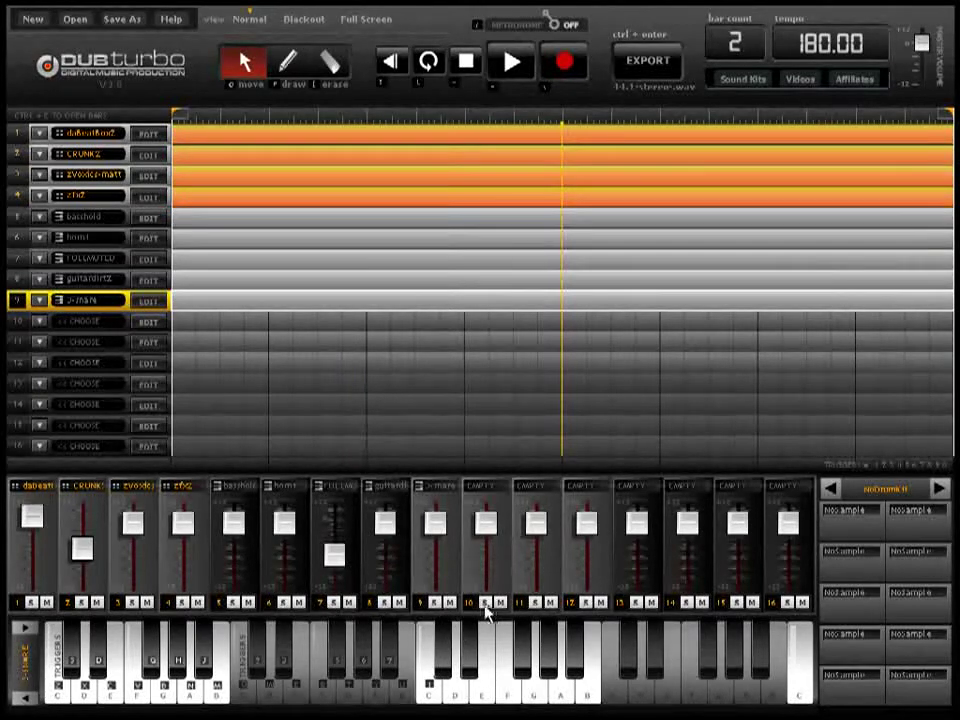
left_click(435, 603)
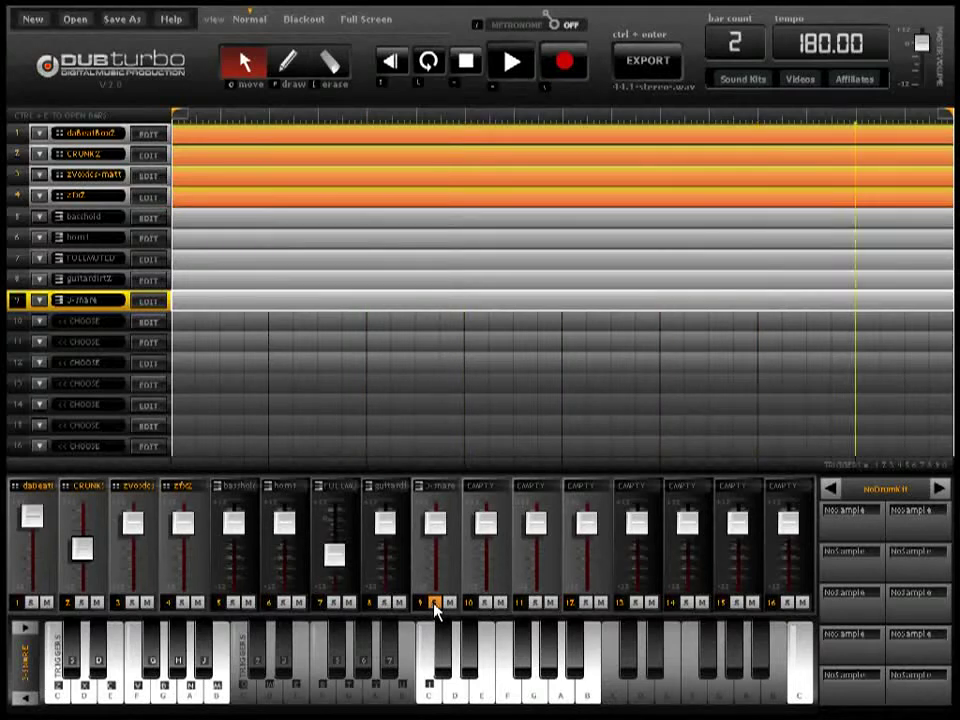
left_click(435, 603)
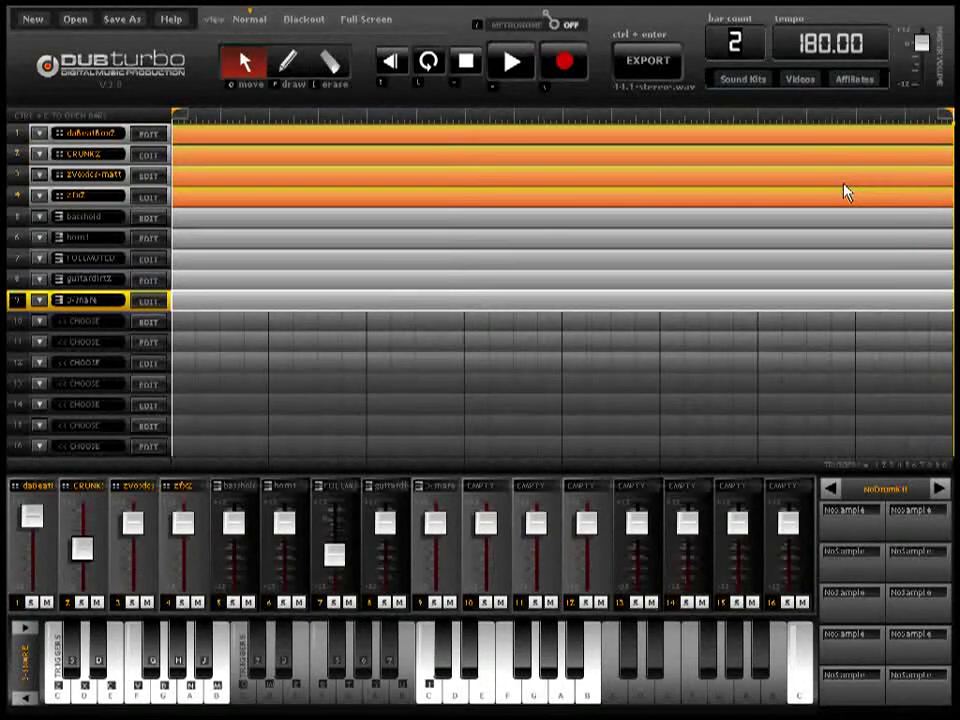
Set the song length to 64 bars and drag a loop range on the ruler
type("64")
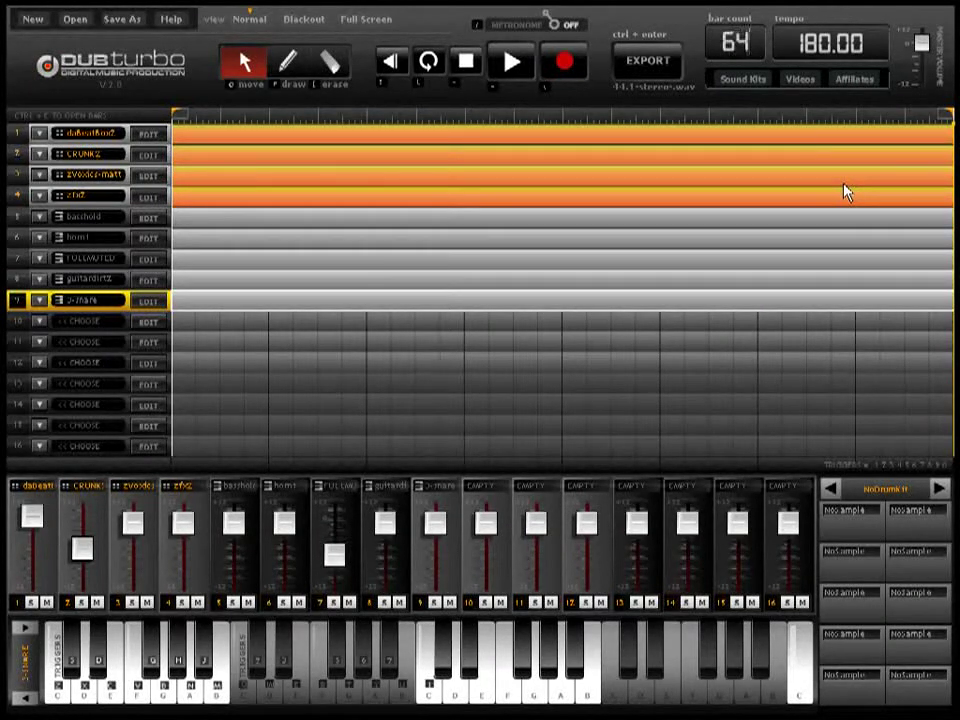
key("Return")
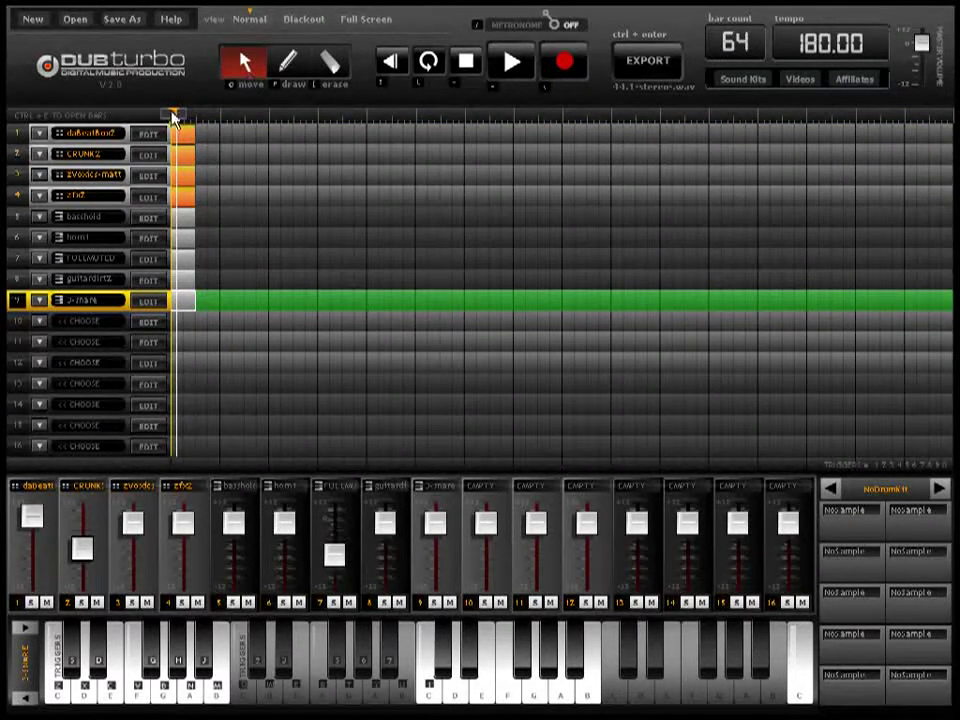
left_click_drag(175, 116, 946, 118)
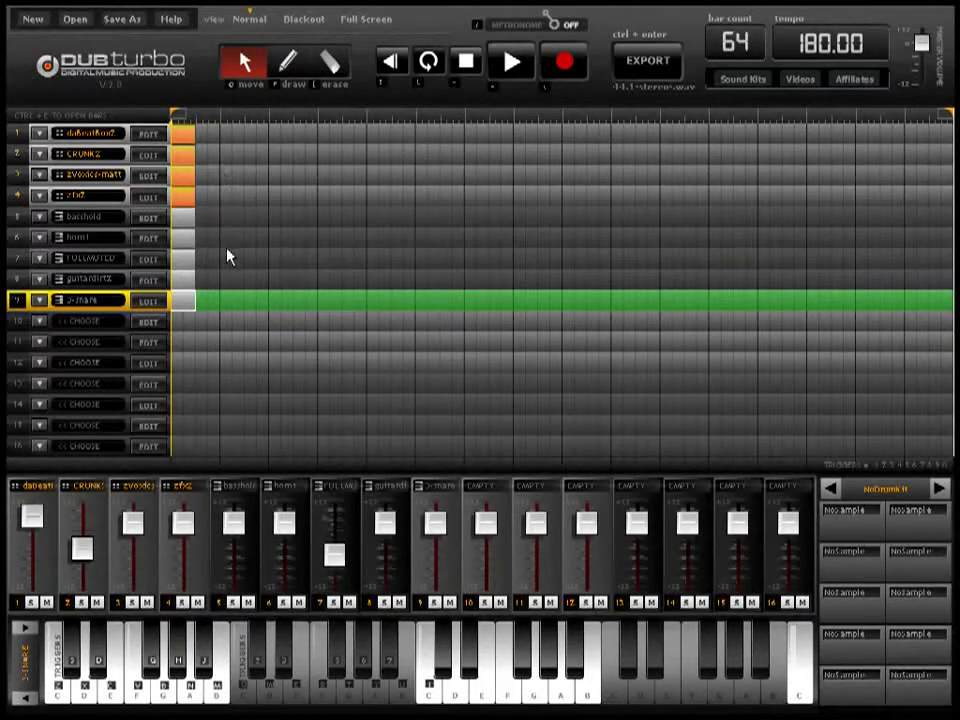
Copy the four drum tracks' opening blocks rightward to fill the first eight slots
left_click(182, 138)
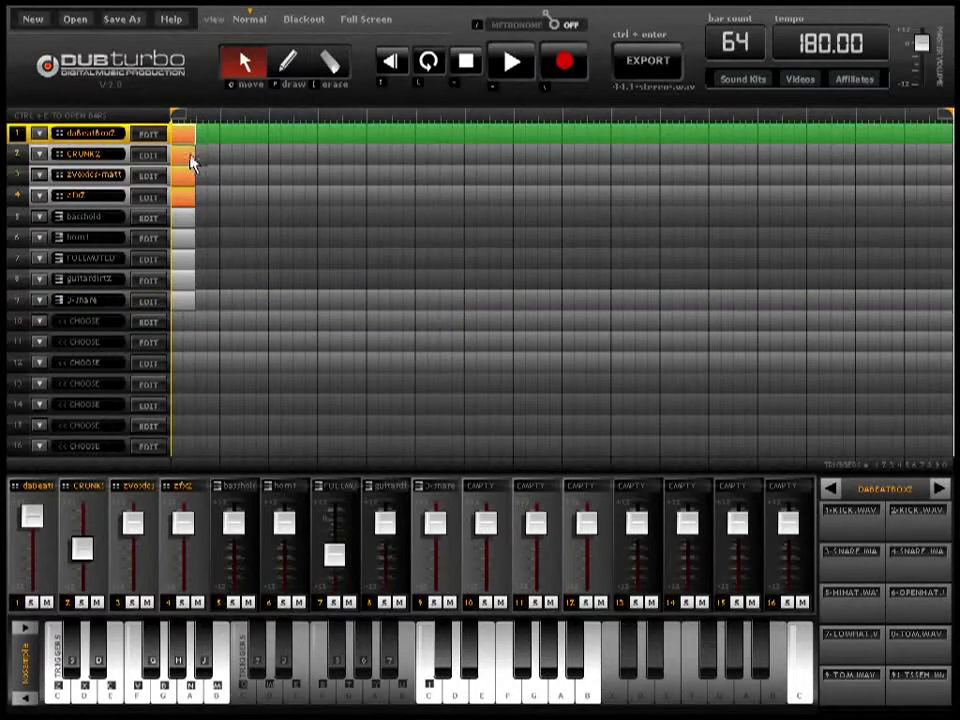
left_click(189, 157)
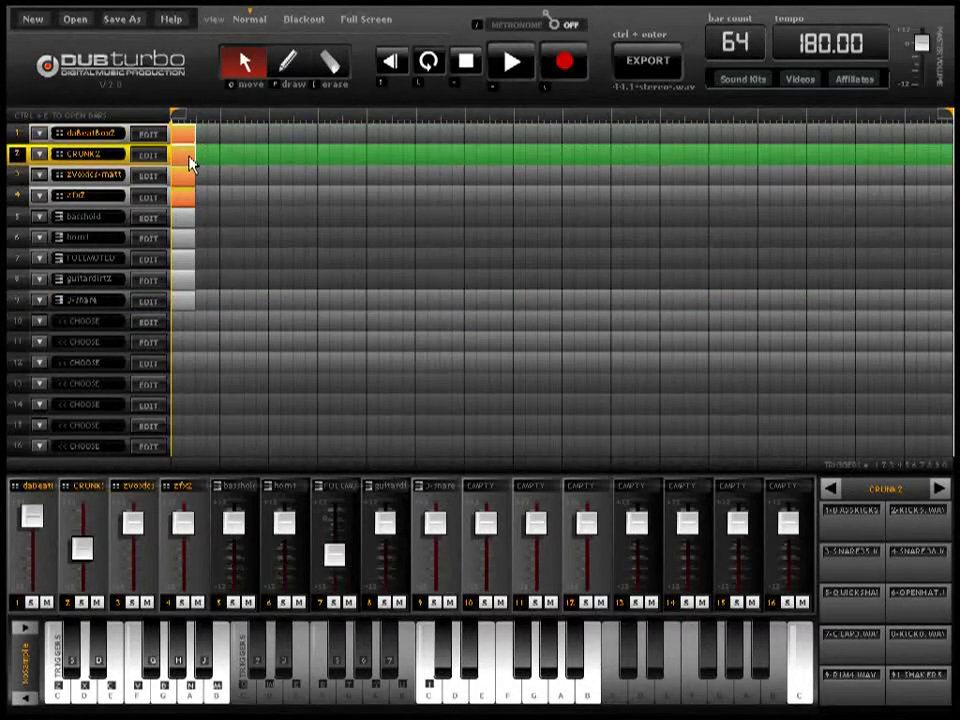
left_click(189, 178)
left_click(189, 198)
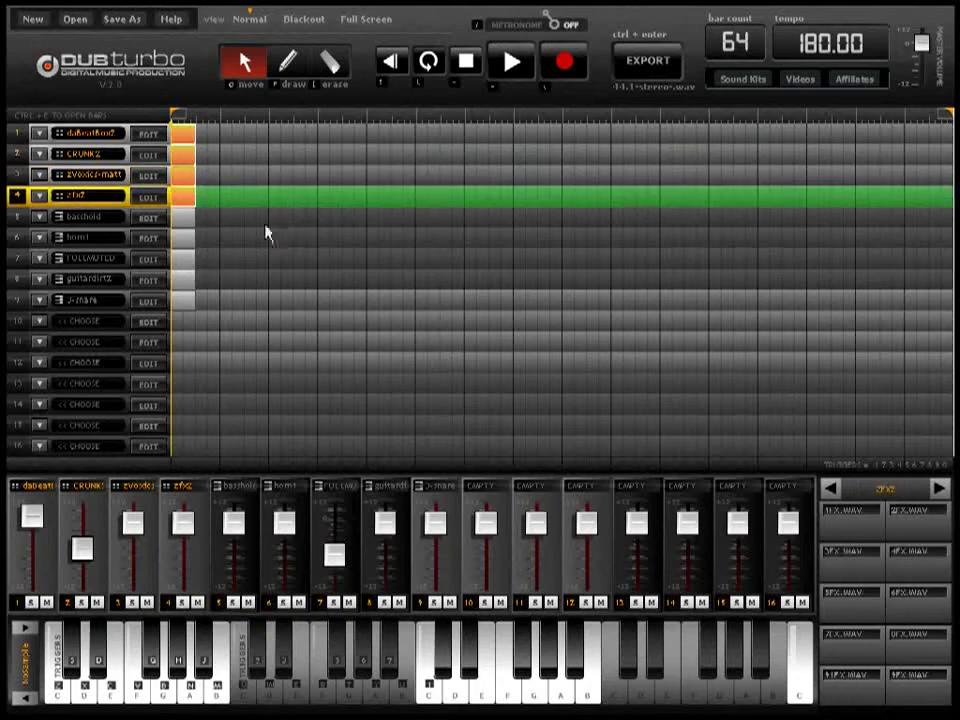
mouse_move(197, 184)
left_mouse_down()
mouse_move(224, 188)
mouse_move(214, 190)
left_mouse_up()
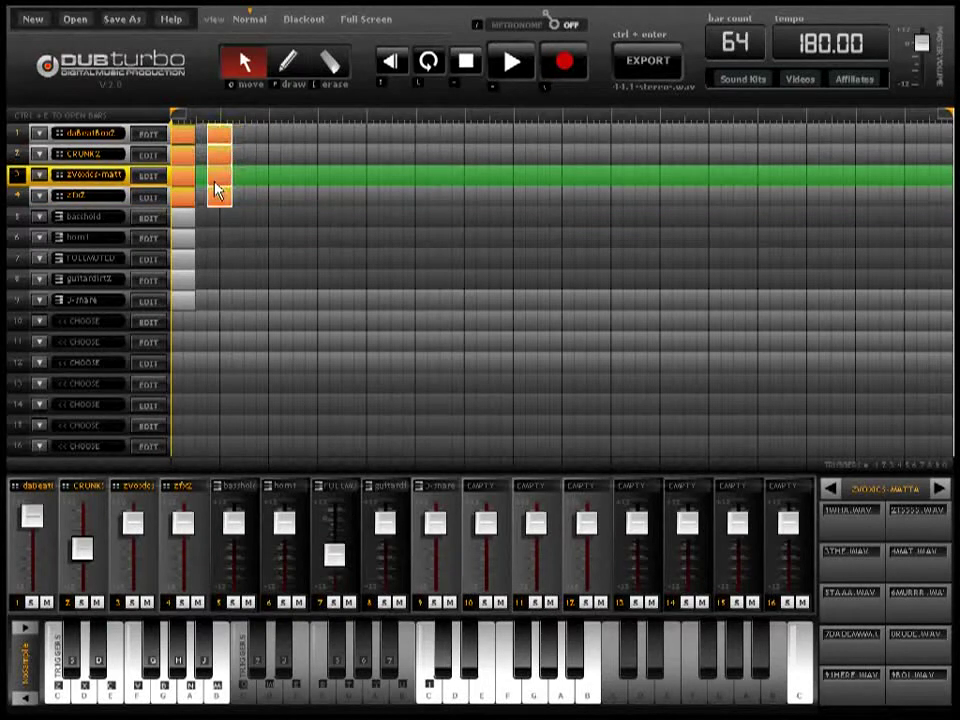
left_click(183, 197)
left_click(186, 176)
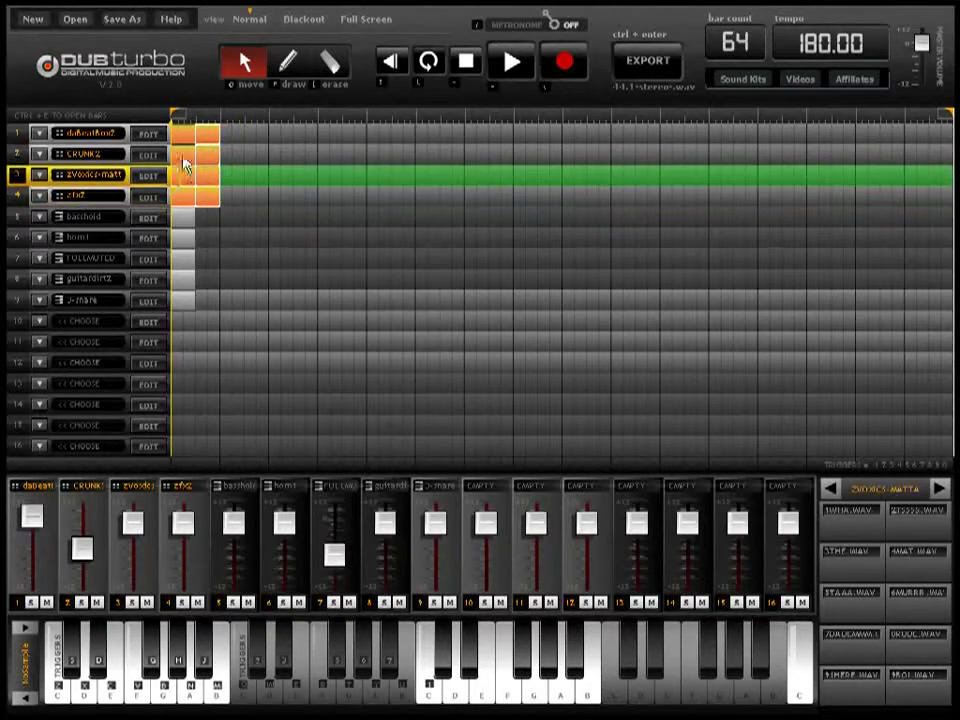
left_click(188, 156)
left_click(189, 136)
left_click_drag(212, 147, 356, 150)
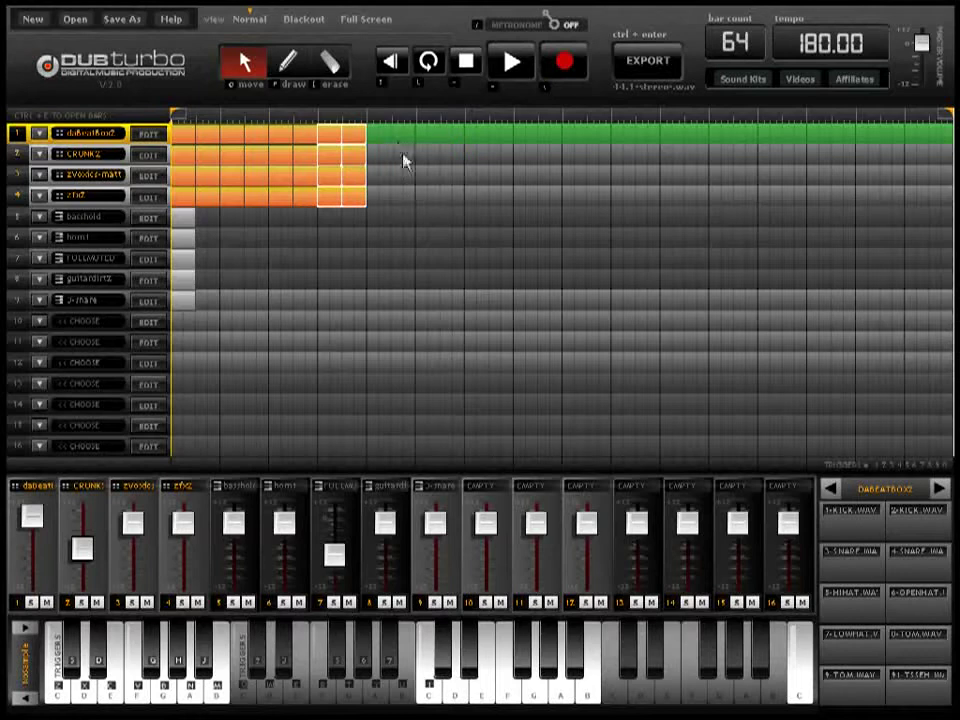
Erase CRUNKZ's last four blocks and zfx2's second block
left_click(333, 63)
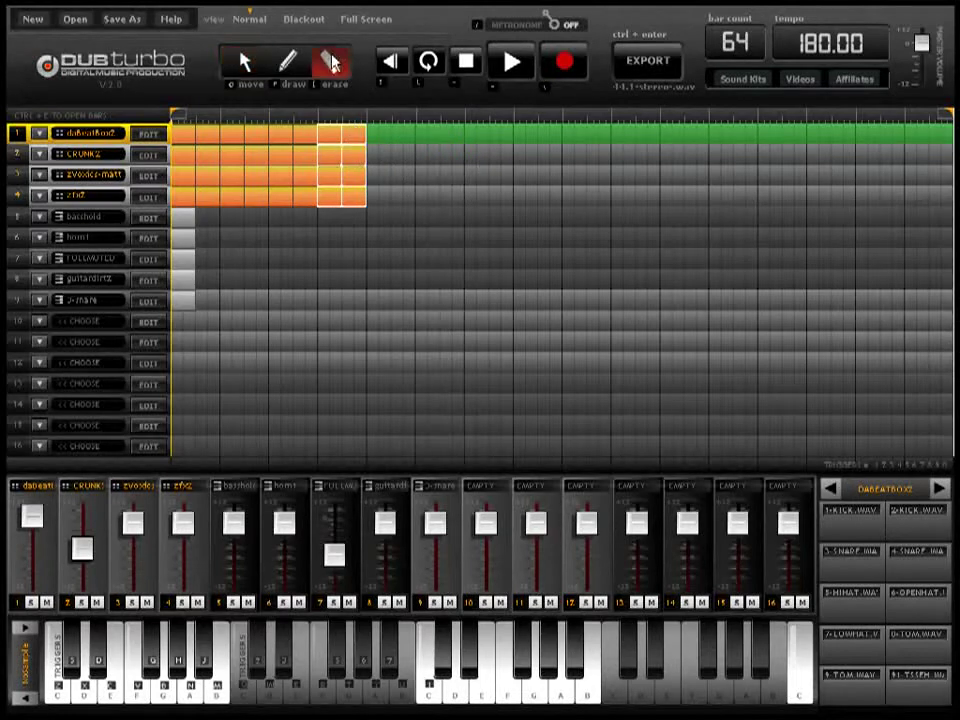
left_click(355, 160)
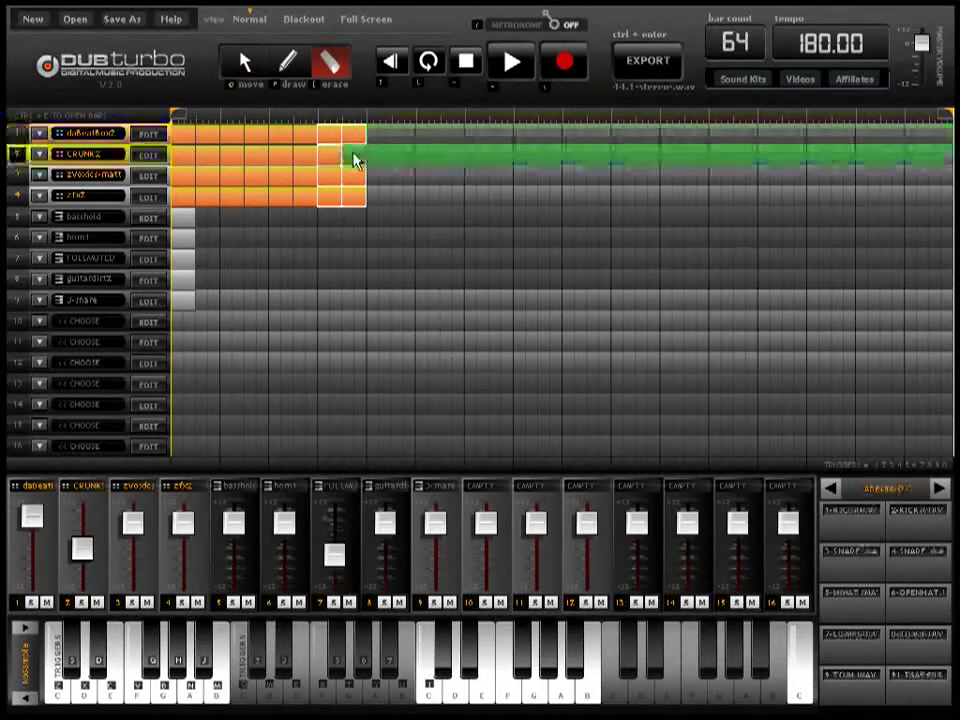
left_click_drag(355, 160, 280, 160)
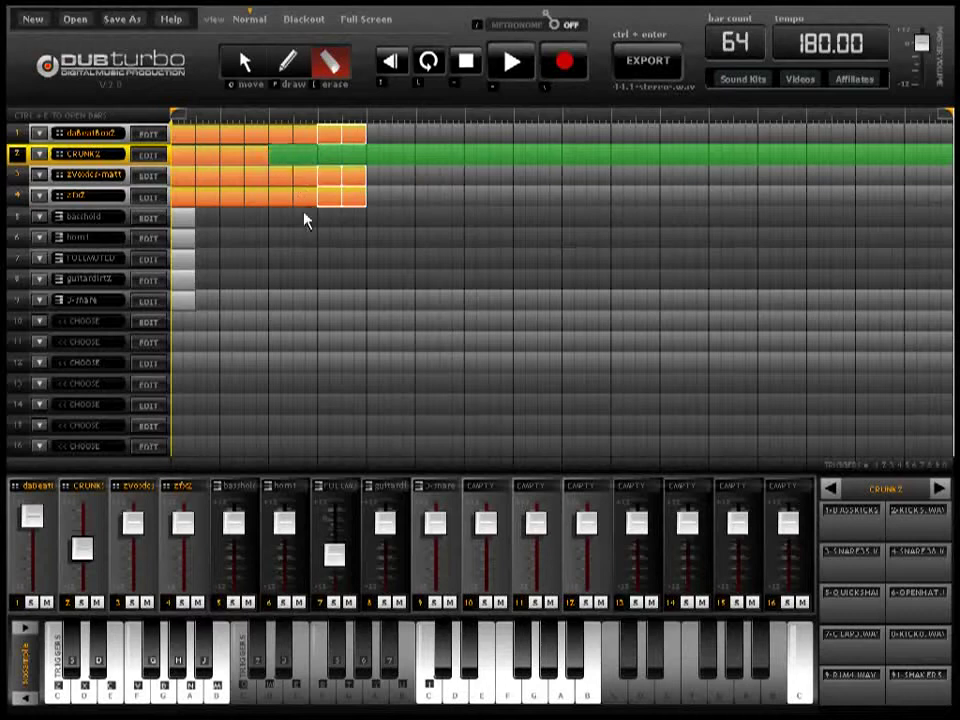
left_click(208, 206)
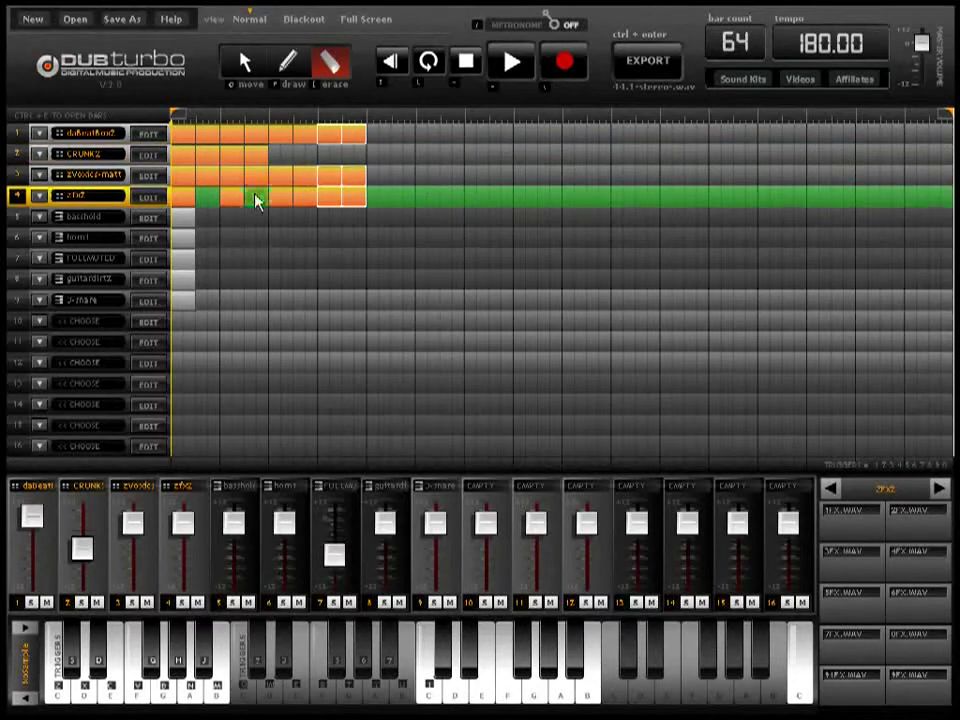
left_click(245, 62)
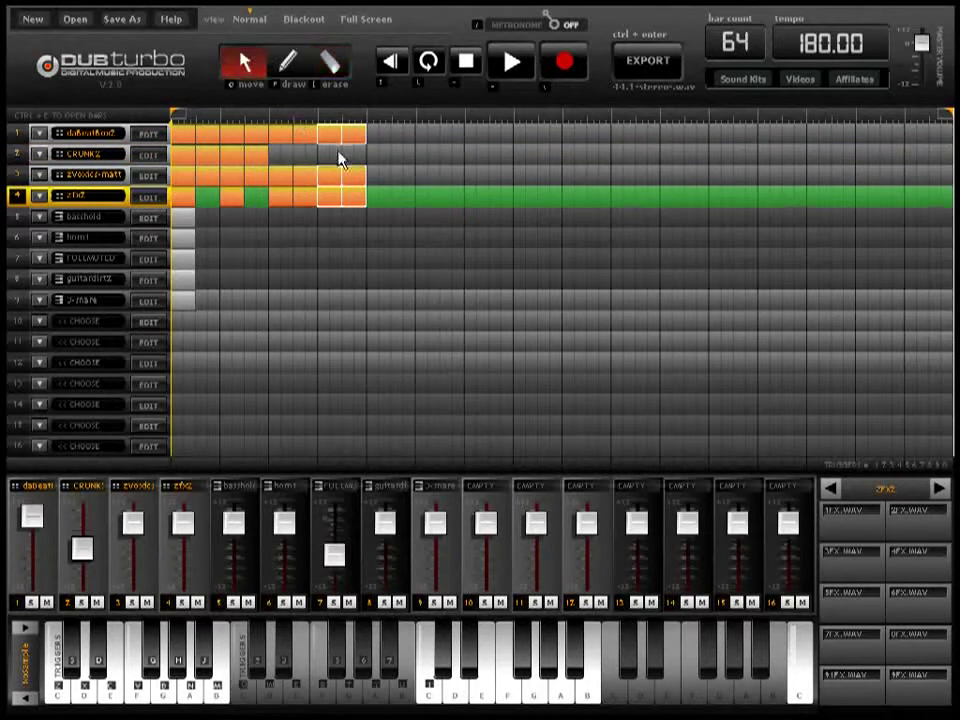
Select the later blocks on tracks 1, 3 and 4
left_click(315, 138)
left_click(310, 176)
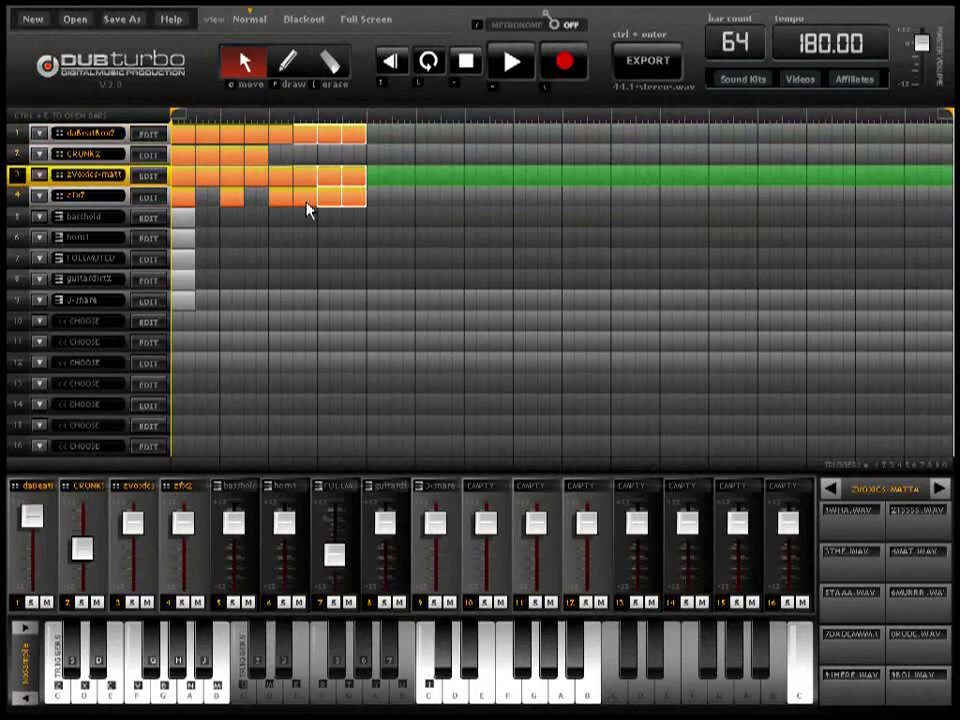
left_click(272, 196)
left_click(285, 177)
left_click(285, 133)
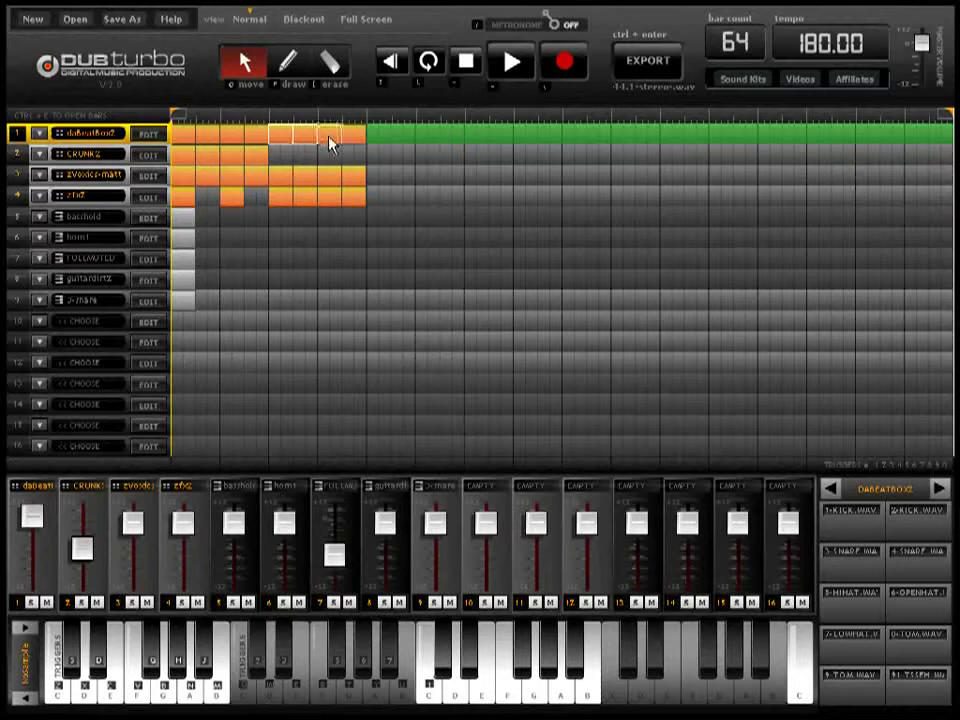
left_click(354, 182)
left_click(332, 198)
left_click(332, 180)
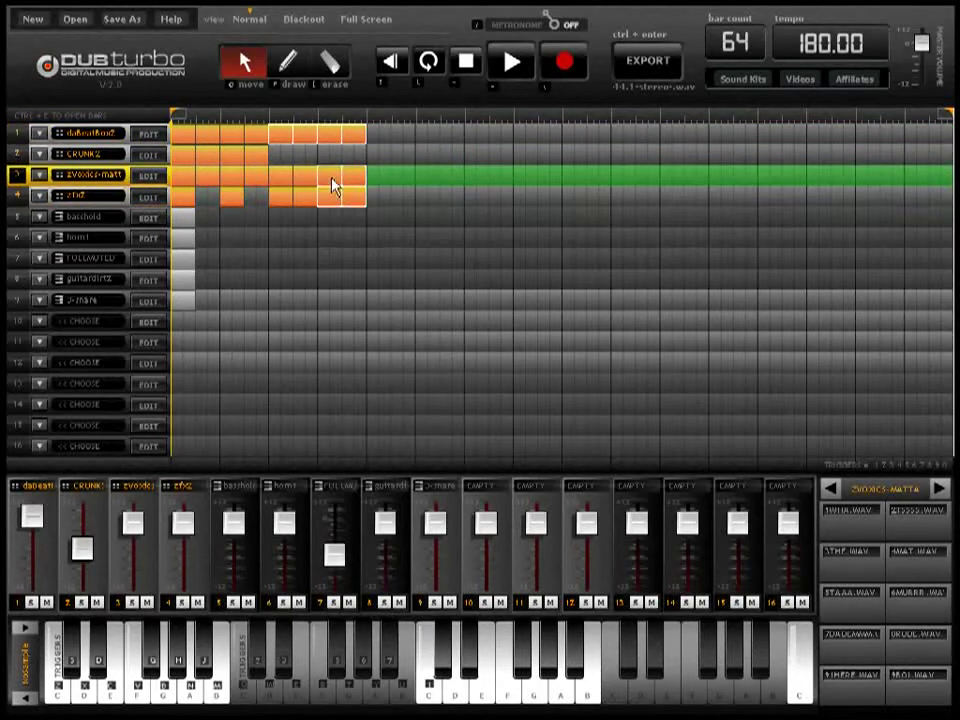
left_click(303, 200)
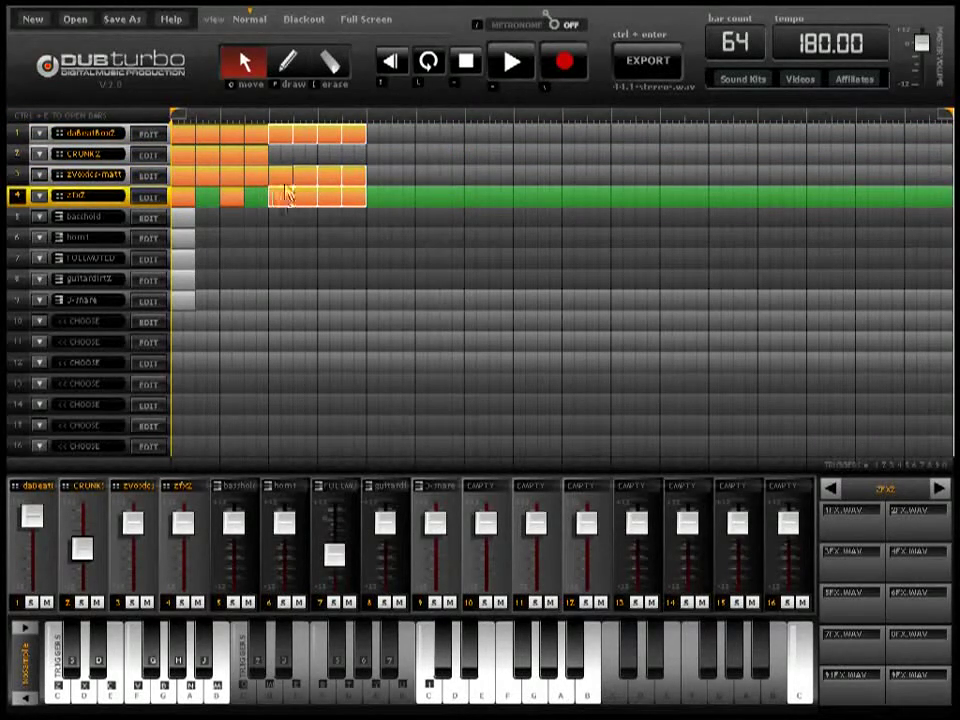
left_click(321, 183)
Copy the opening drum blocks of all four drum rows further along the song
left_click_drag(332, 135, 709, 144)
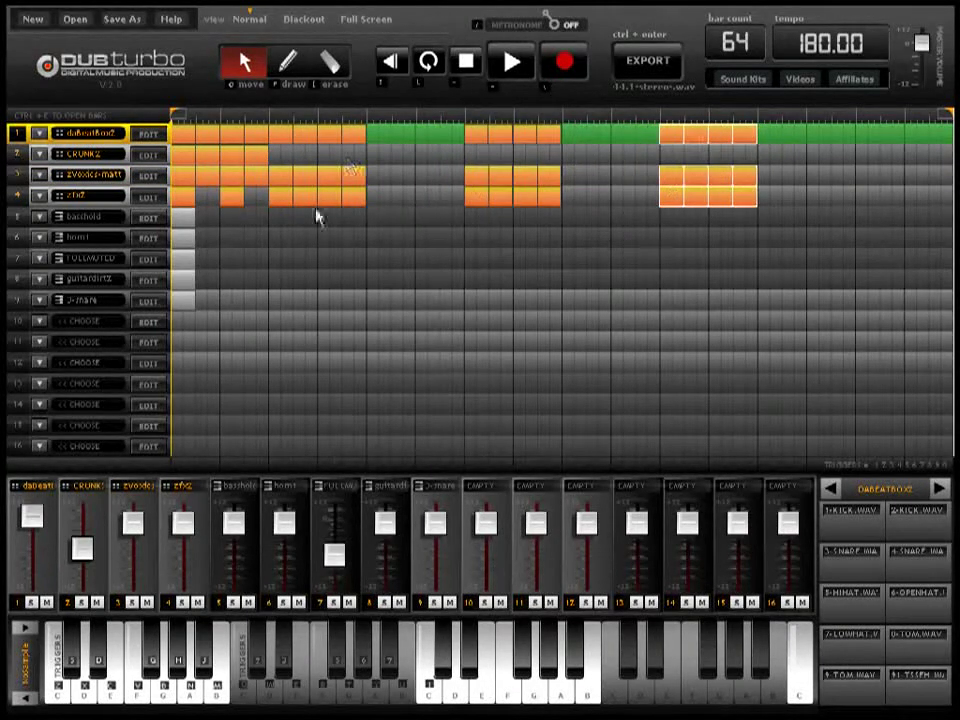
left_click(240, 205)
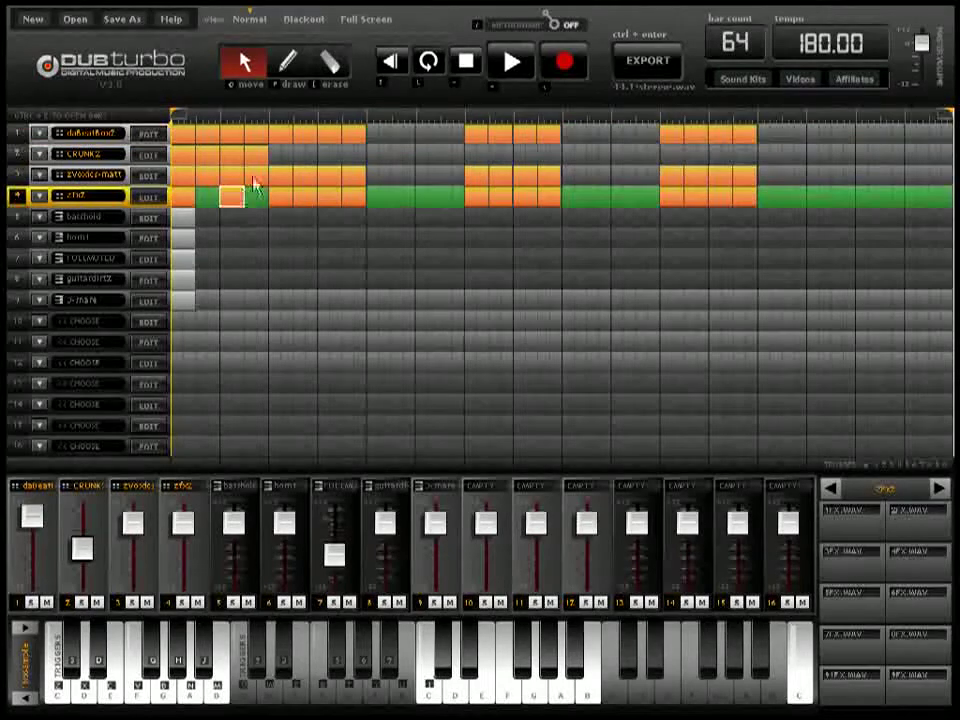
left_click(195, 180)
left_click(182, 155)
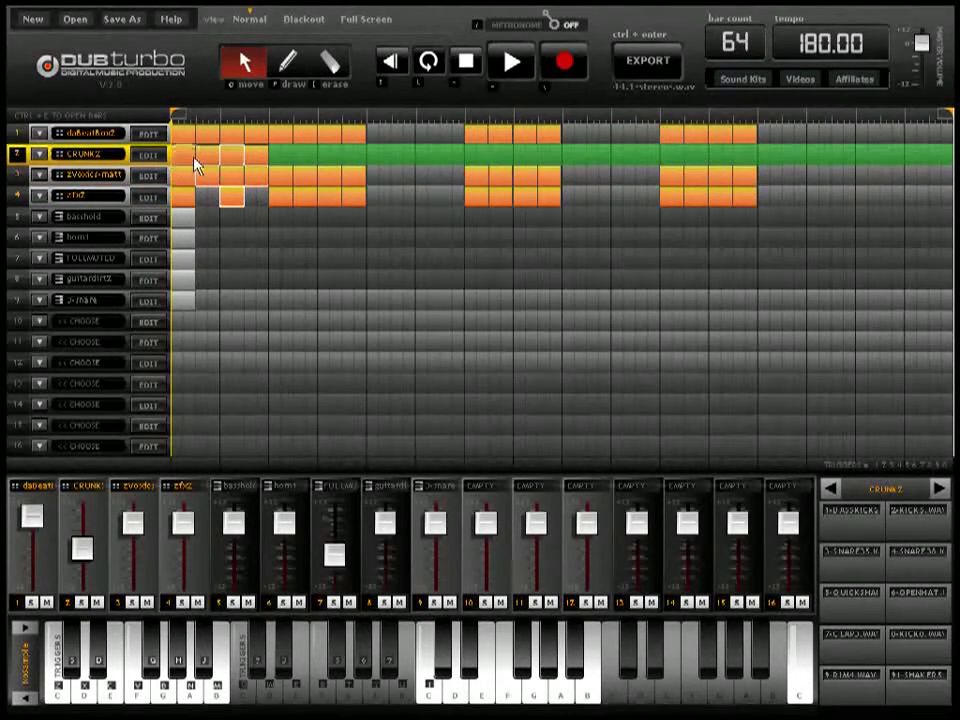
left_click(212, 134)
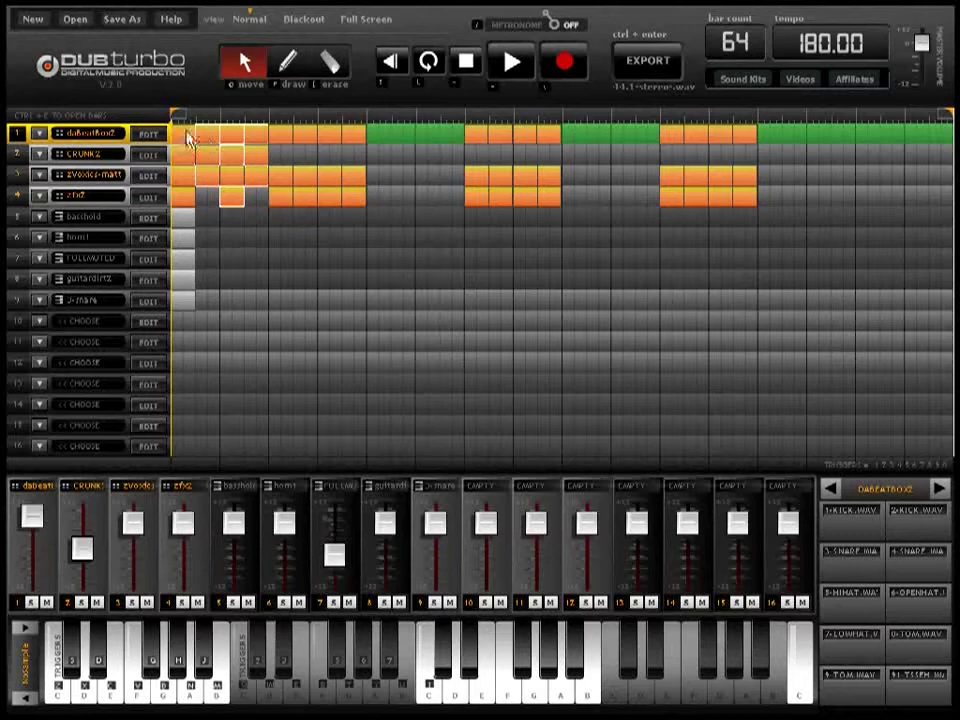
left_click(191, 137)
left_click(190, 178)
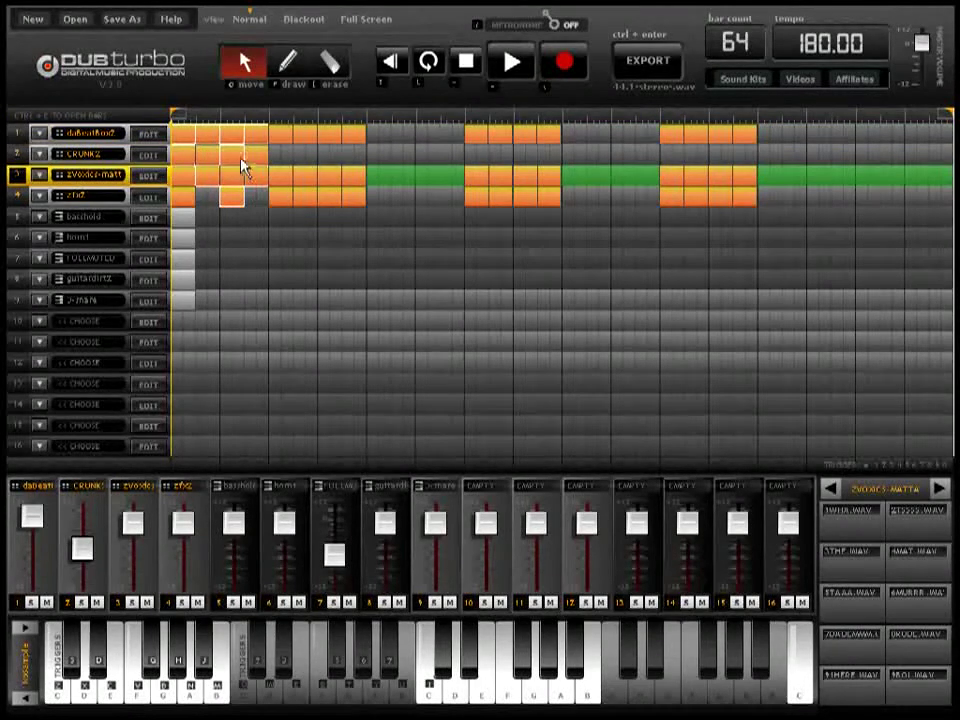
left_click_drag(235, 148, 634, 135)
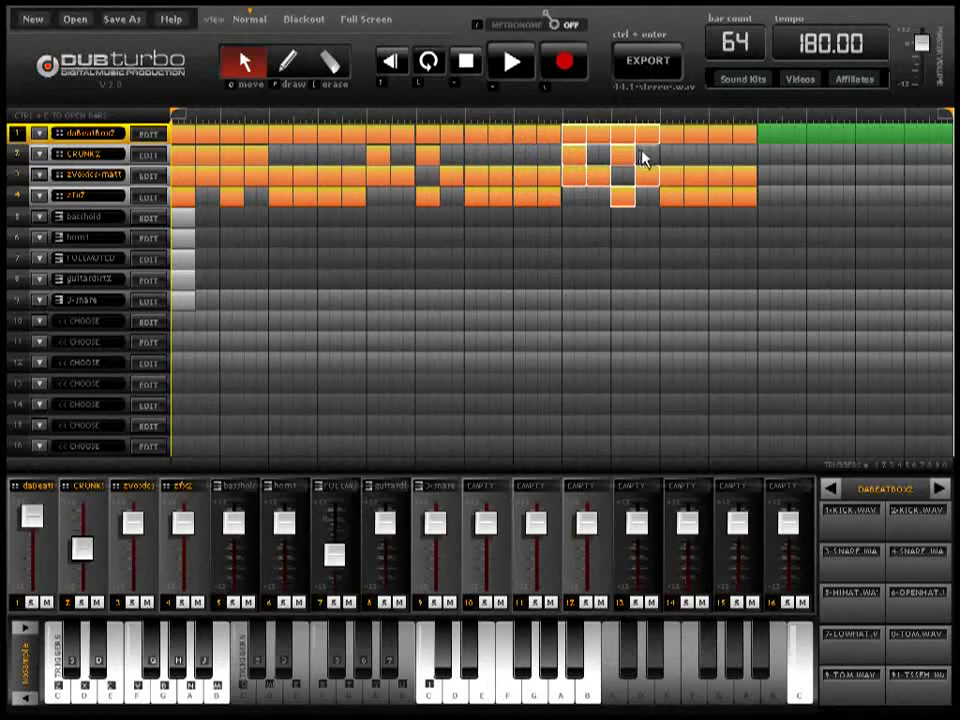
Reselect the four drum rows, including CRUNKZ, and extend their pattern into the final bars
left_click(229, 182)
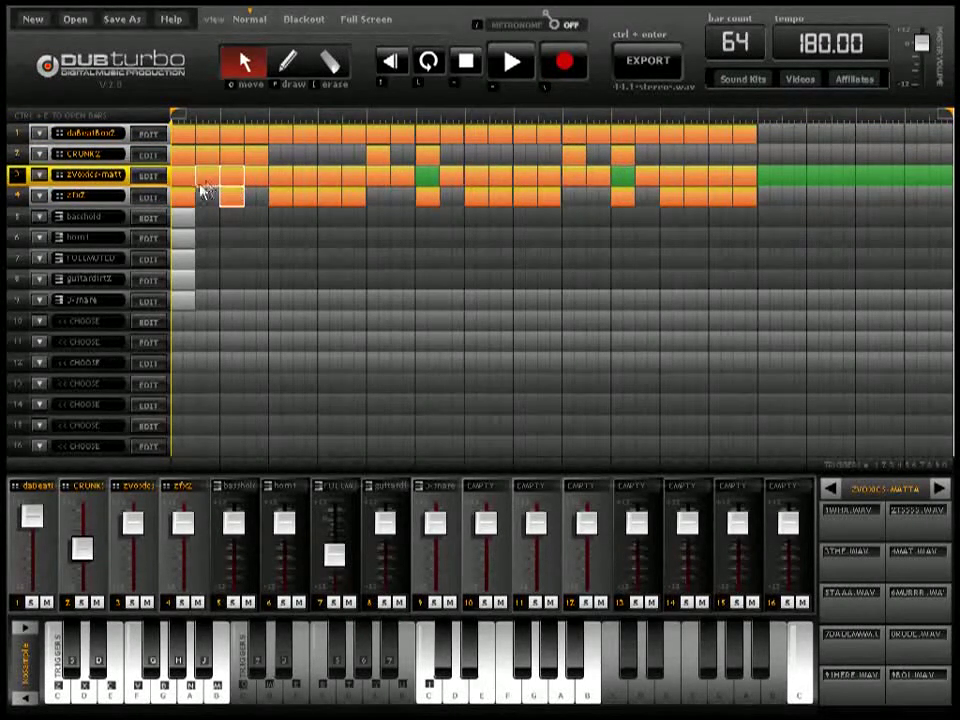
left_click(204, 195)
left_click(185, 178)
left_click(236, 156)
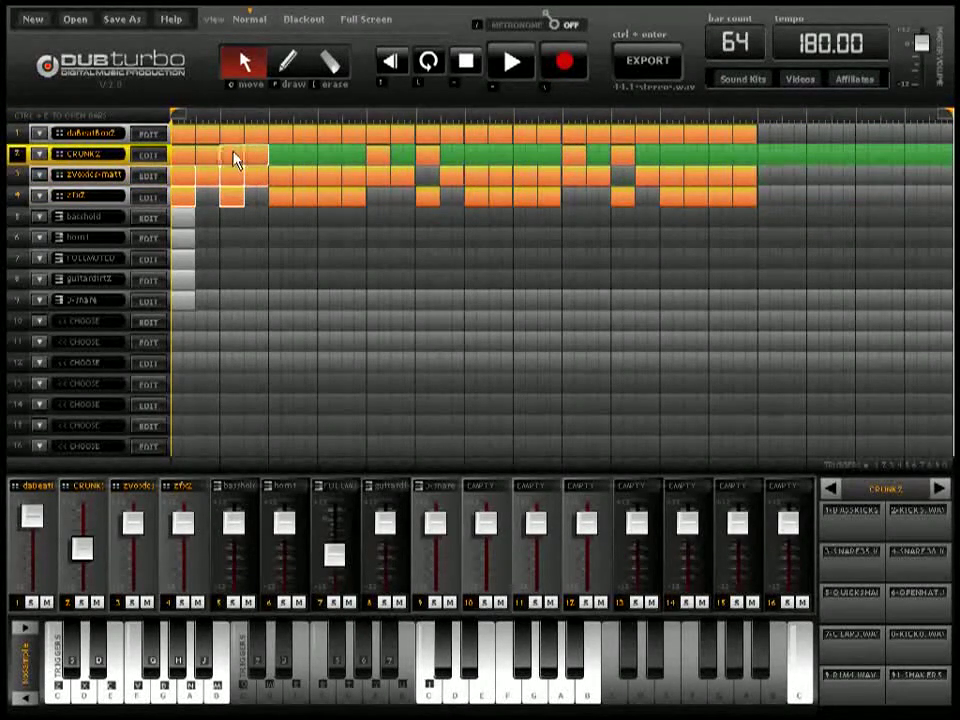
left_click(188, 140)
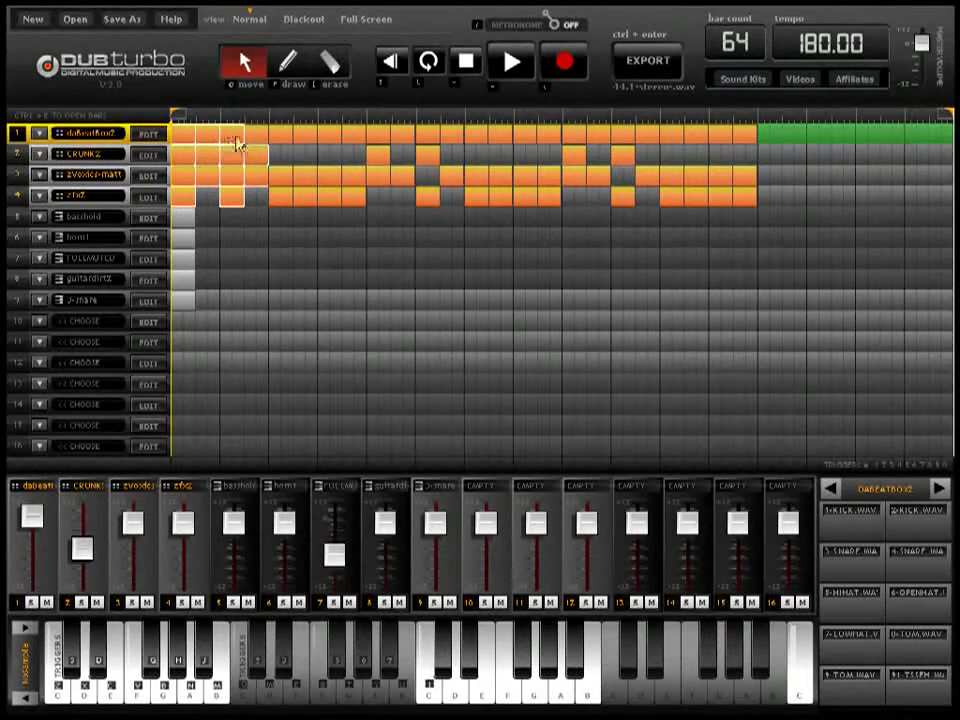
left_click_drag(262, 160, 937, 143)
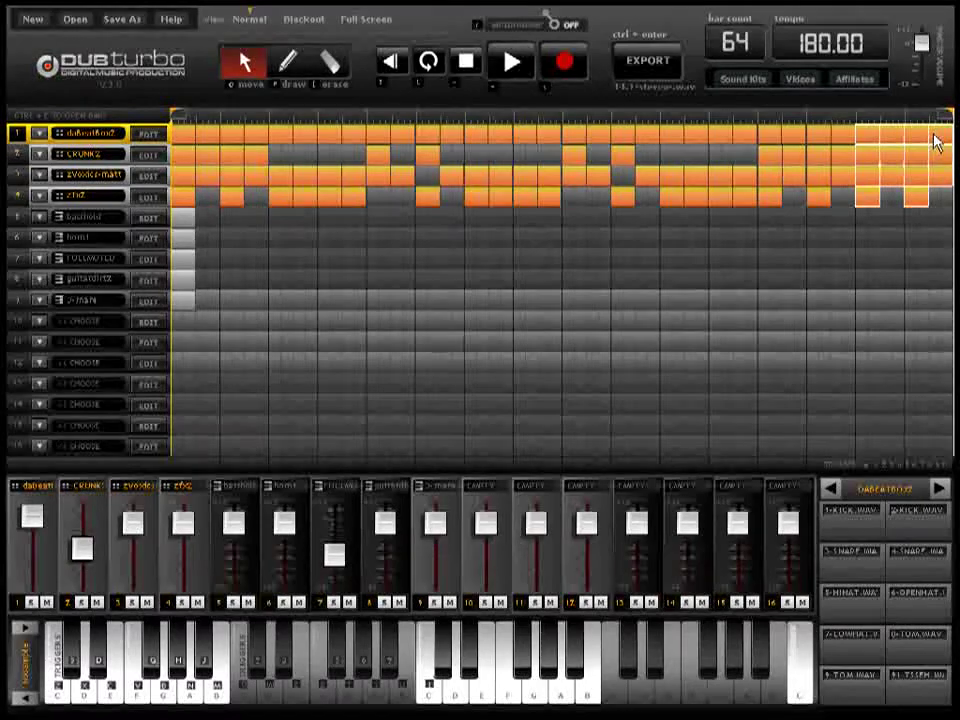
left_click(848, 248)
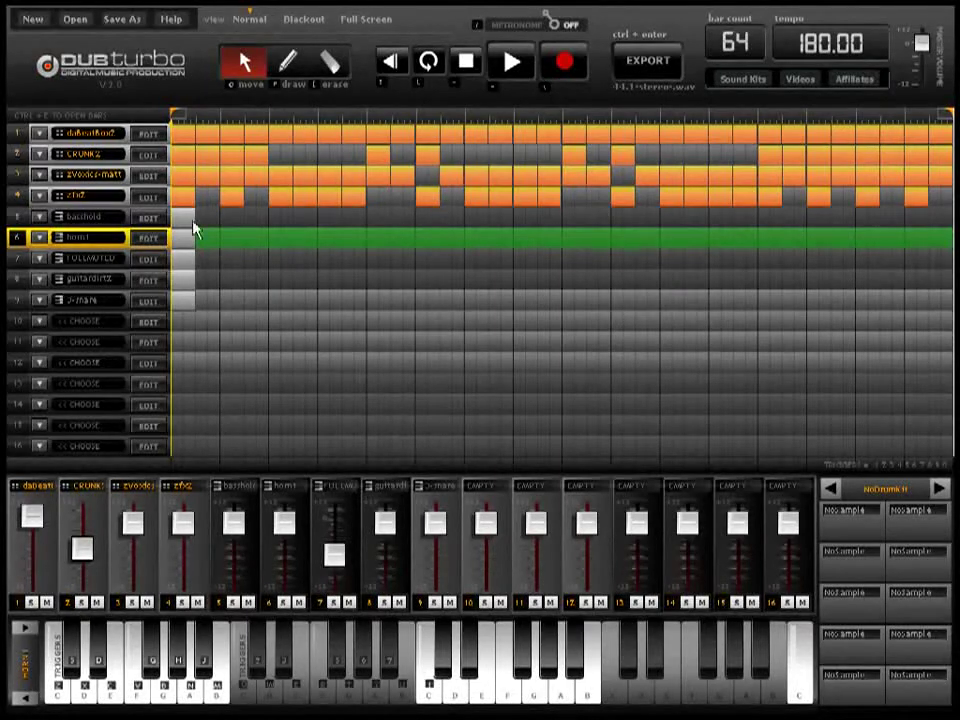
Move the track selection through the lower instrument rows to the bass track and open its Key Editor
key("Down")
key("Down")
key("Down")
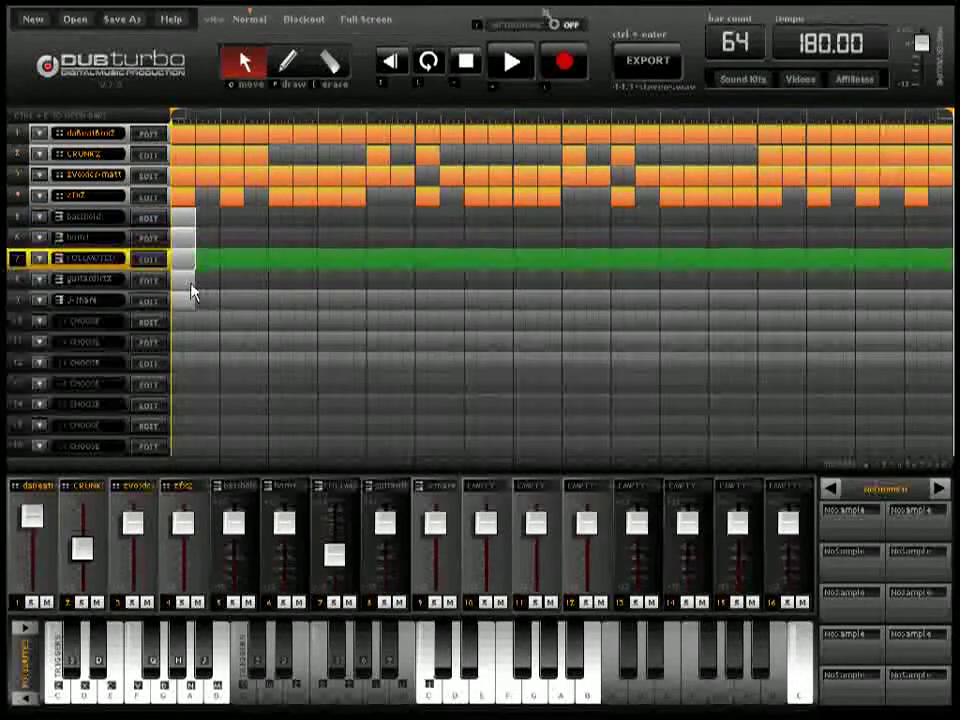
key("Up")
key("Up")
key("Up")
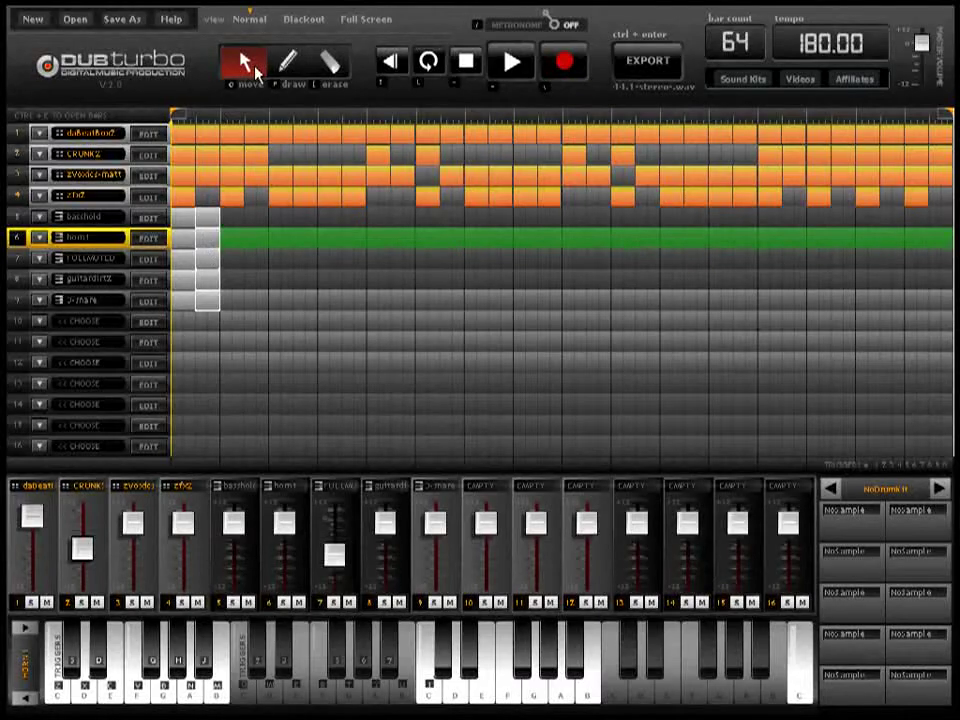
key("Up")
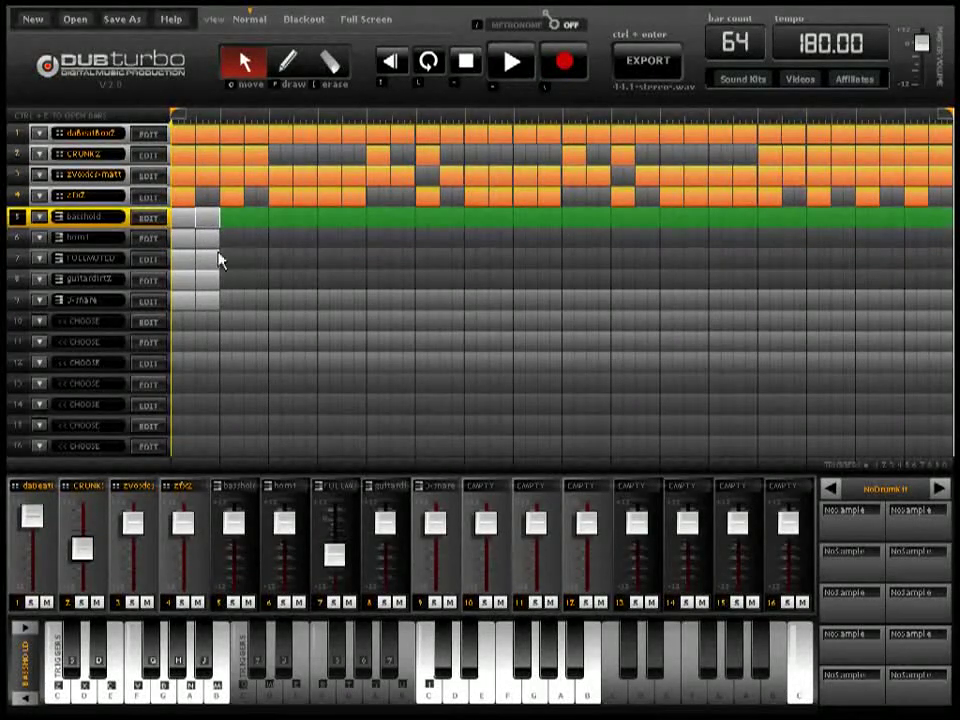
key("ctrl+e")
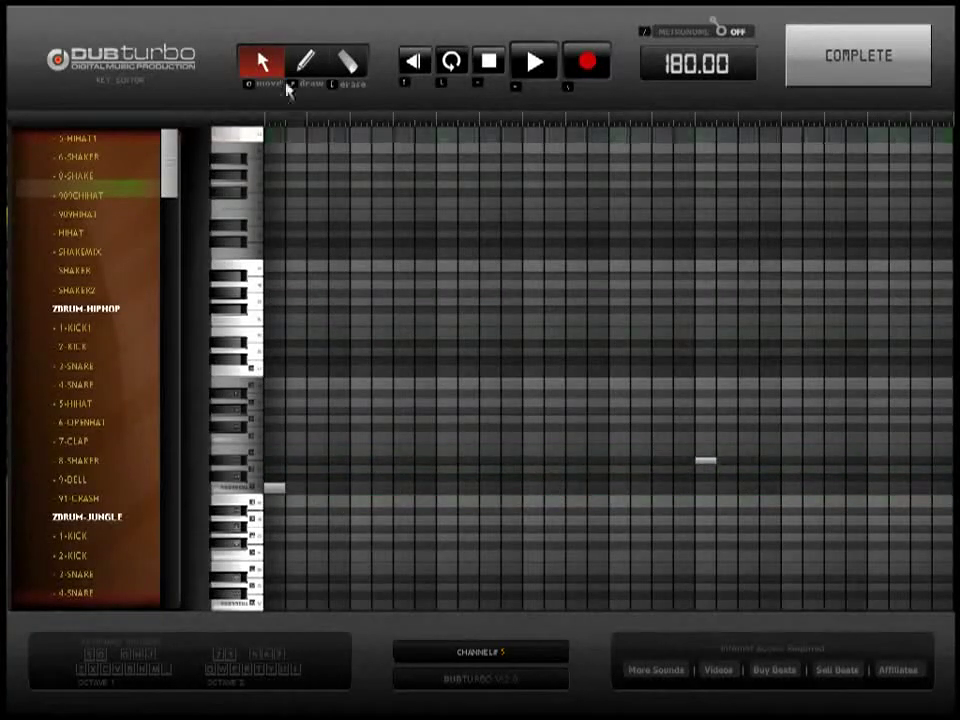
Erase the basshold track's middle note so only the opening note remains, then return to the song
left_click(308, 63)
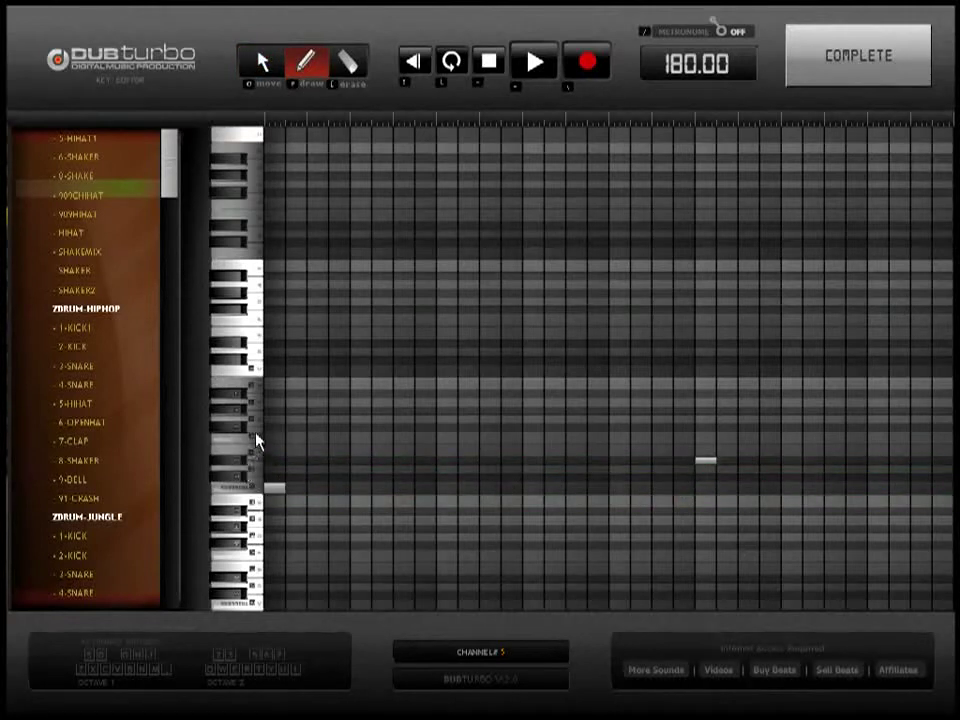
left_click(263, 62)
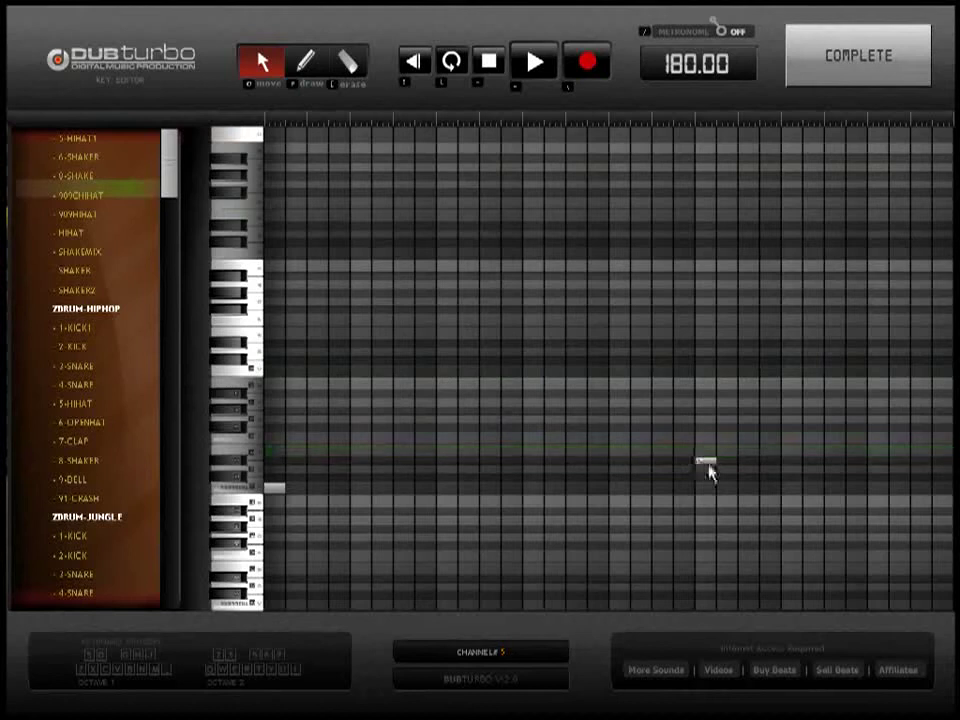
key("p")
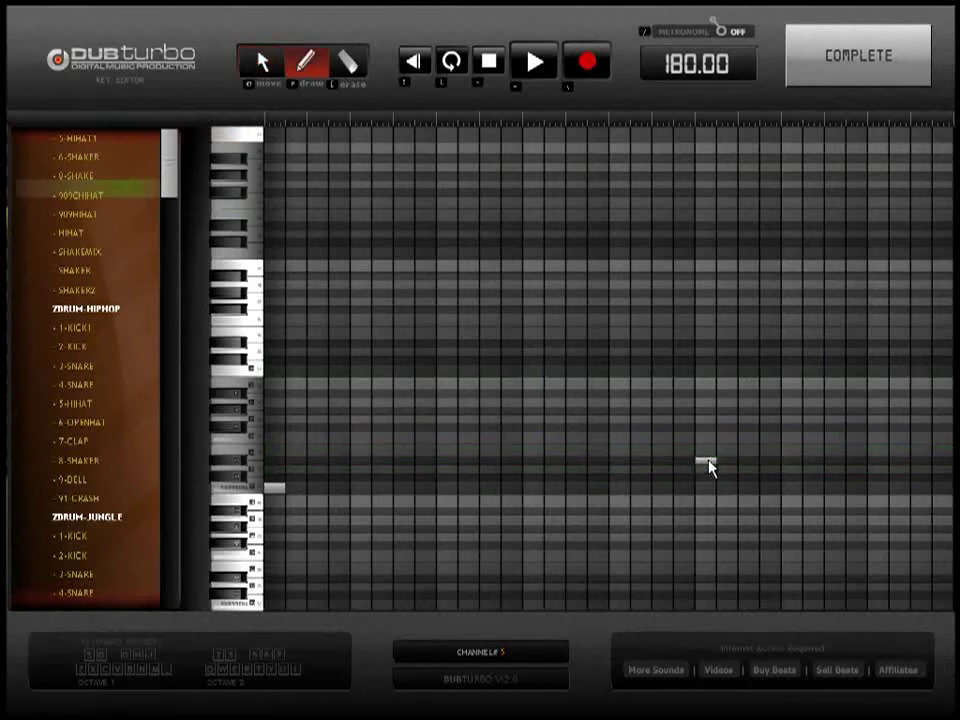
left_click(354, 78)
left_click(708, 462)
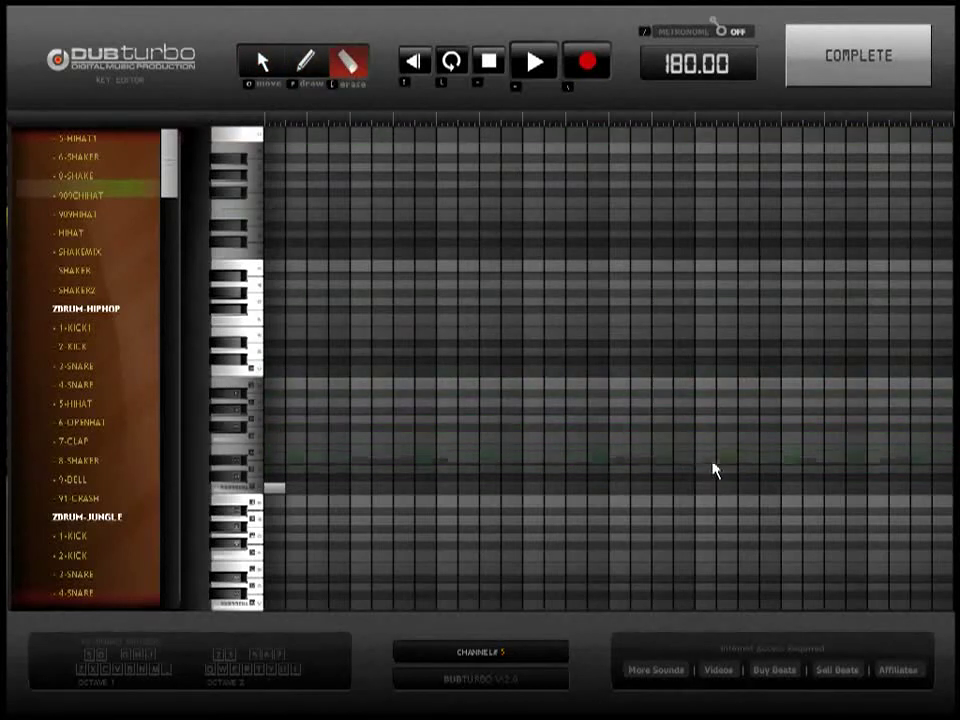
left_click(846, 80)
In the horn track's Key Editor, draw two more low notes matching its second note
left_click(216, 243)
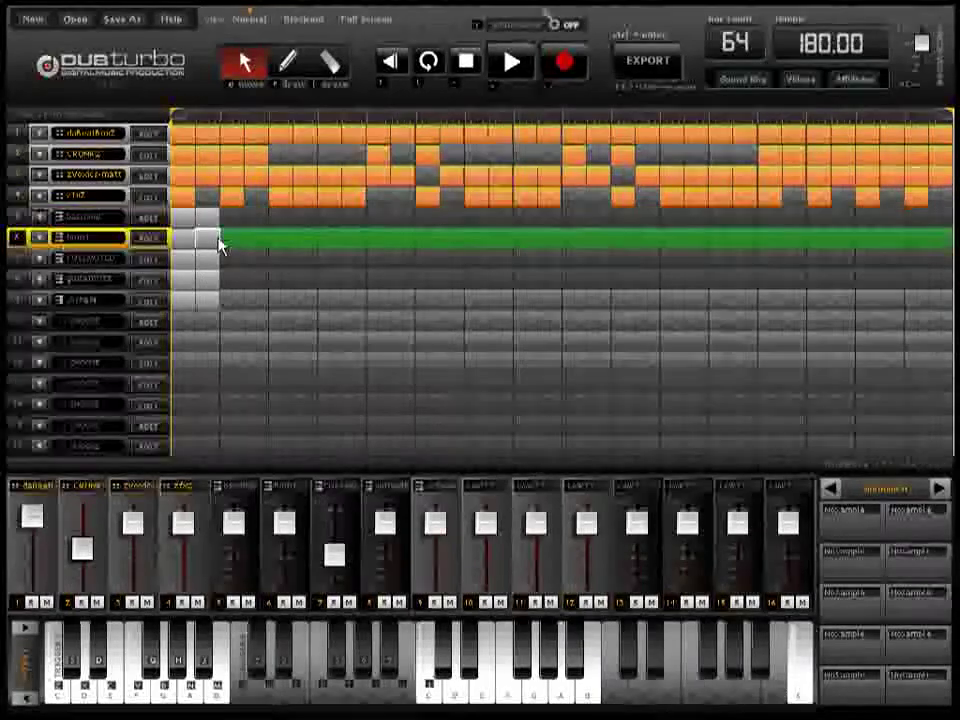
double_click(216, 243)
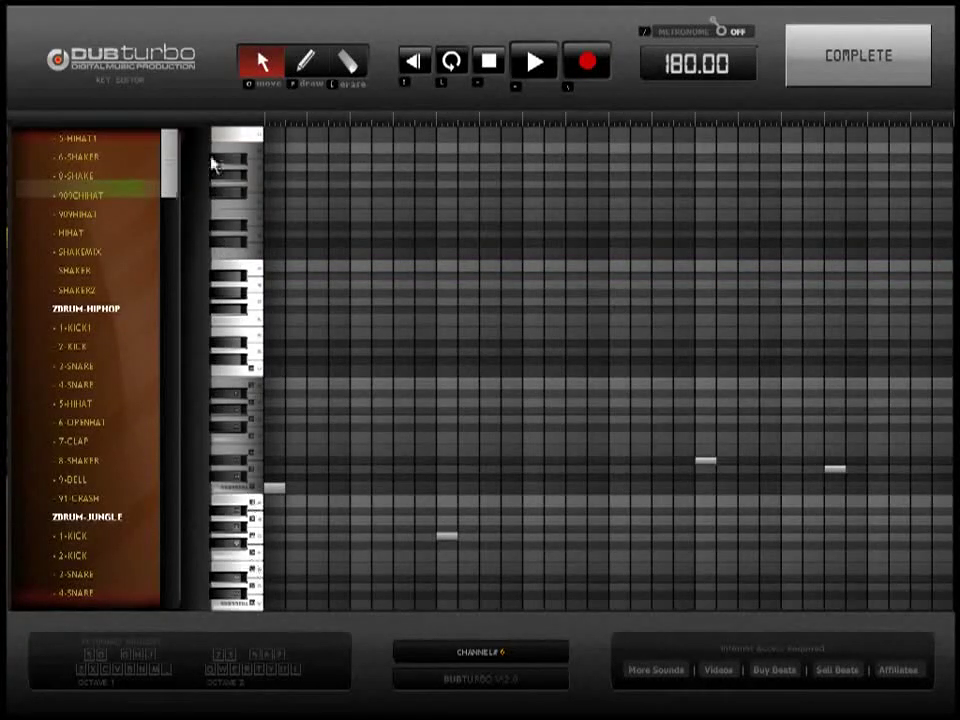
left_click(305, 62)
left_click(264, 62)
left_click(312, 64)
left_click(619, 536)
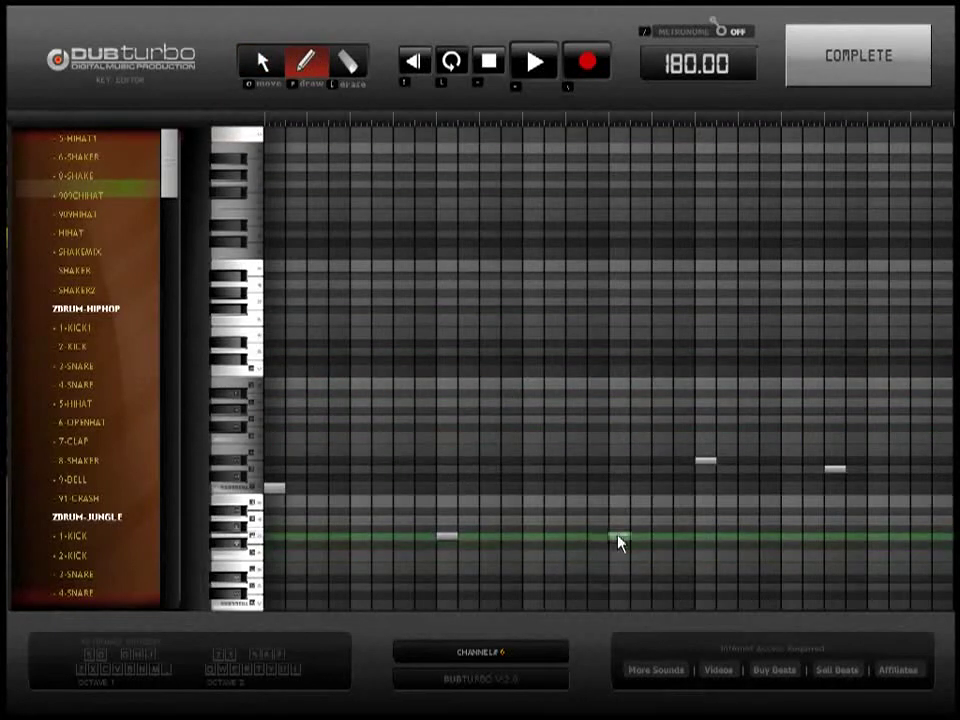
left_click(792, 537)
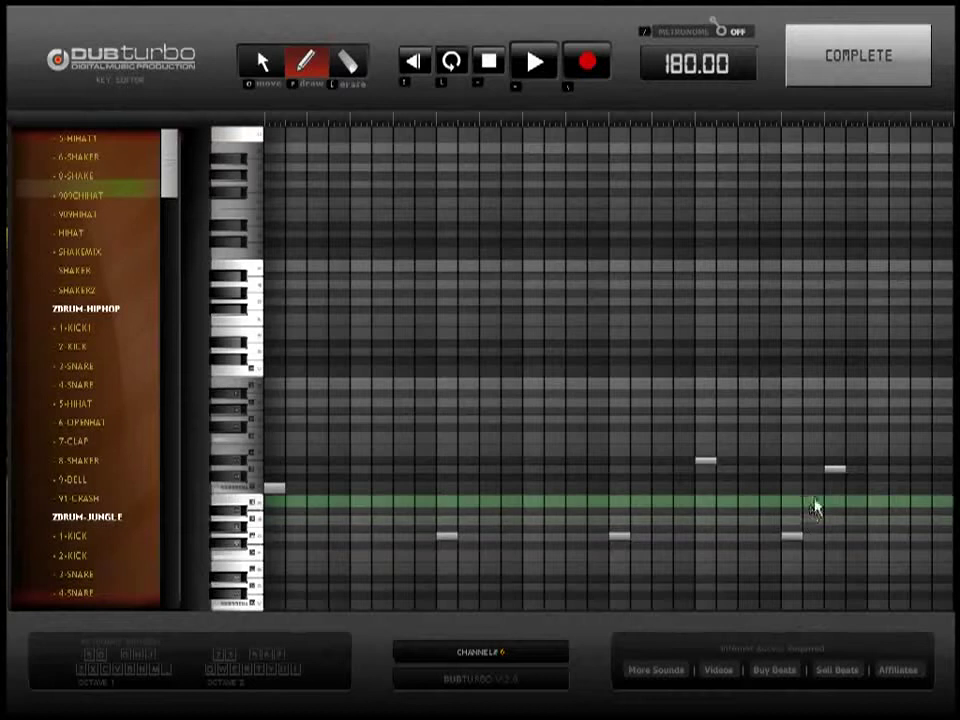
Erase the two higher horn notes and return to the arrangement
left_click(346, 64)
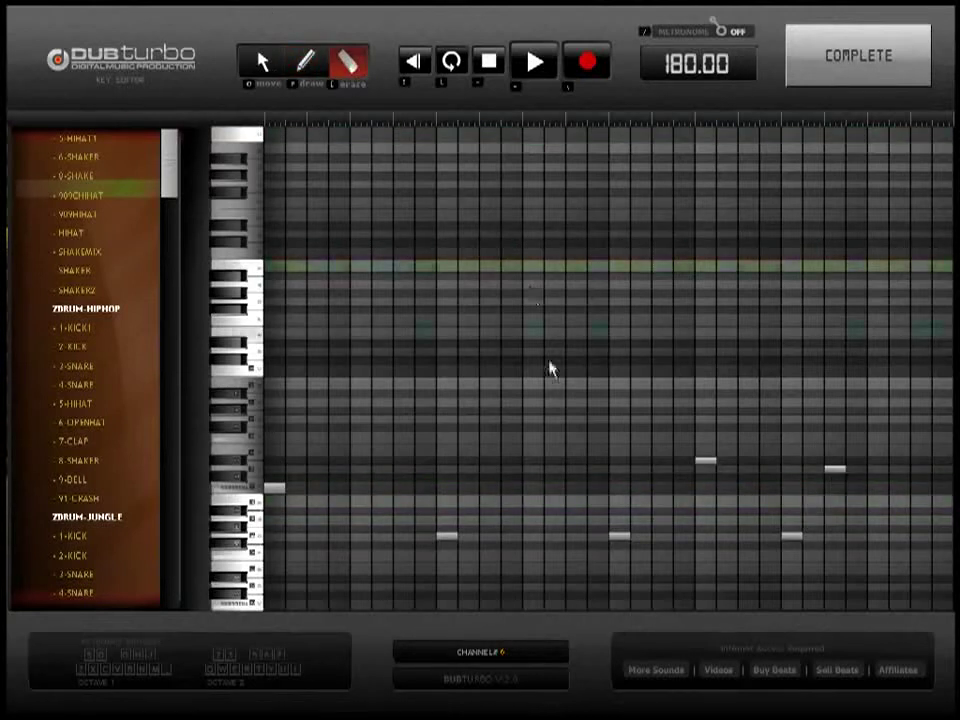
left_click(705, 459)
left_click(834, 467)
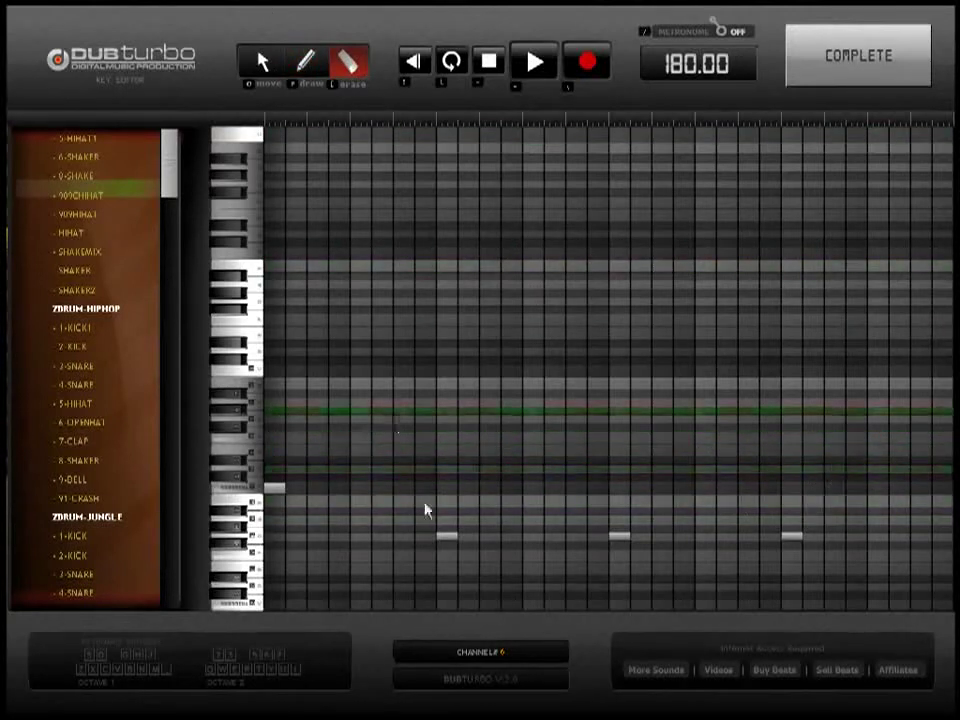
left_click(814, 62)
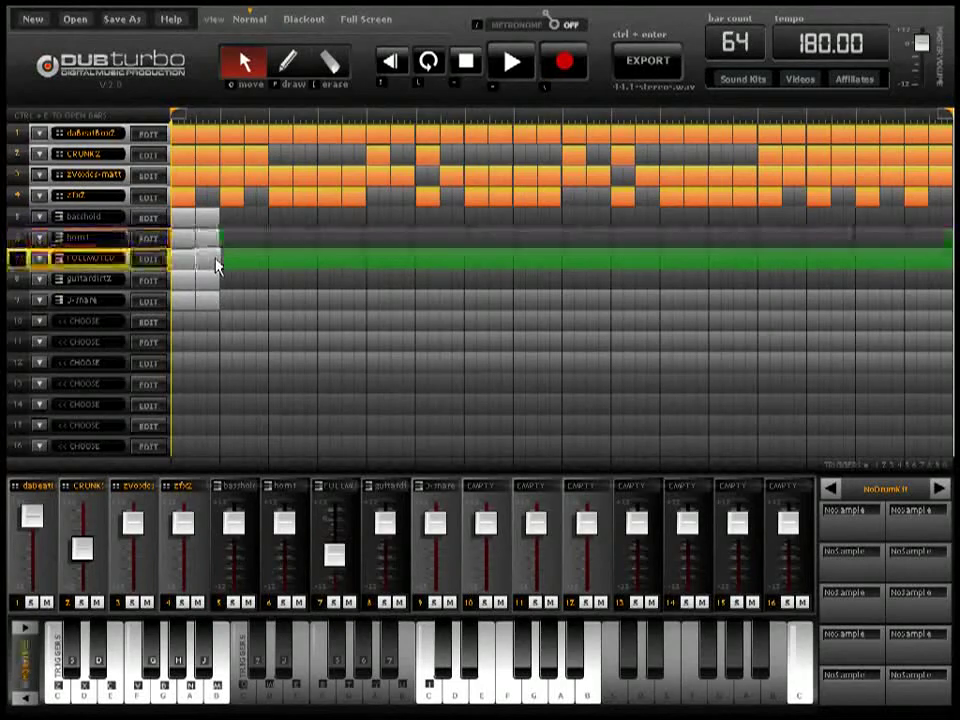
Open the FULLMUTED track's Key Editor and delete its third note and the low closing note
left_click(90, 257)
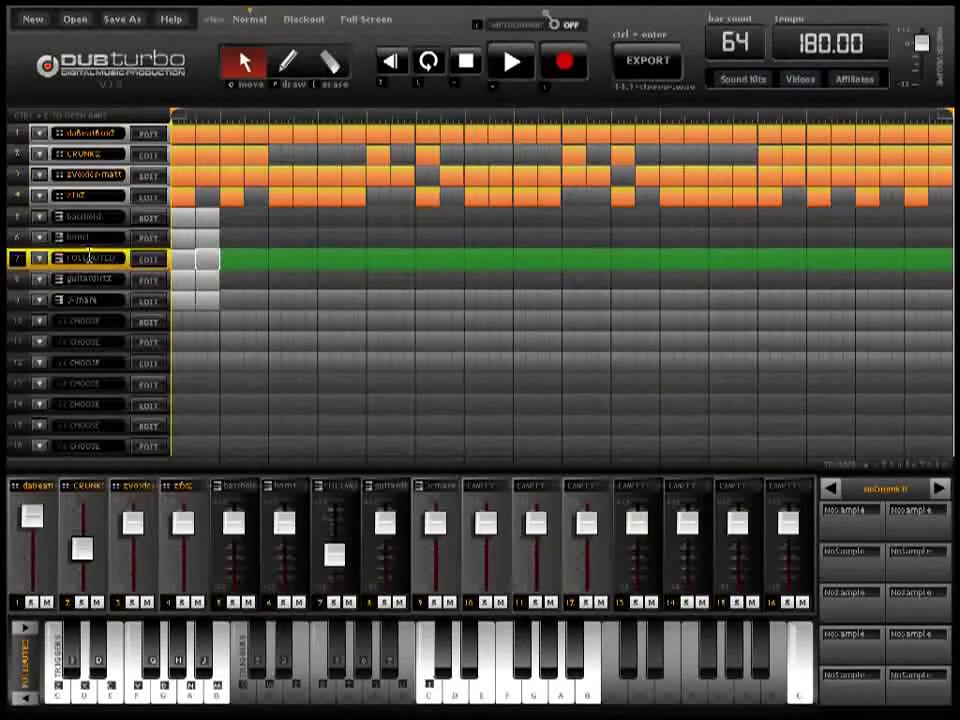
double_click(182, 266)
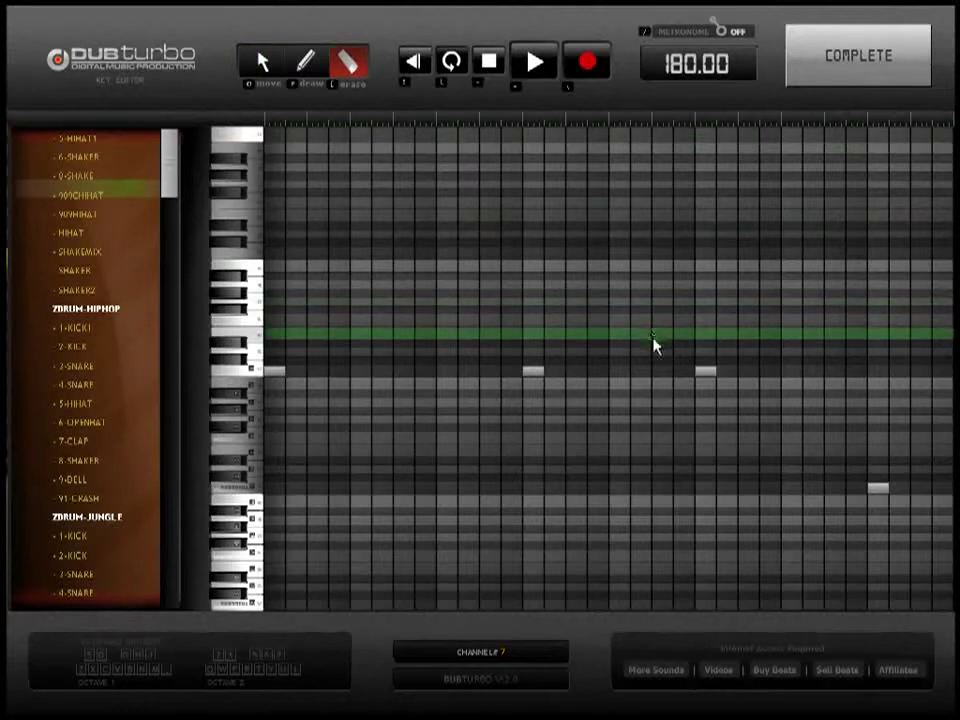
left_click(706, 376)
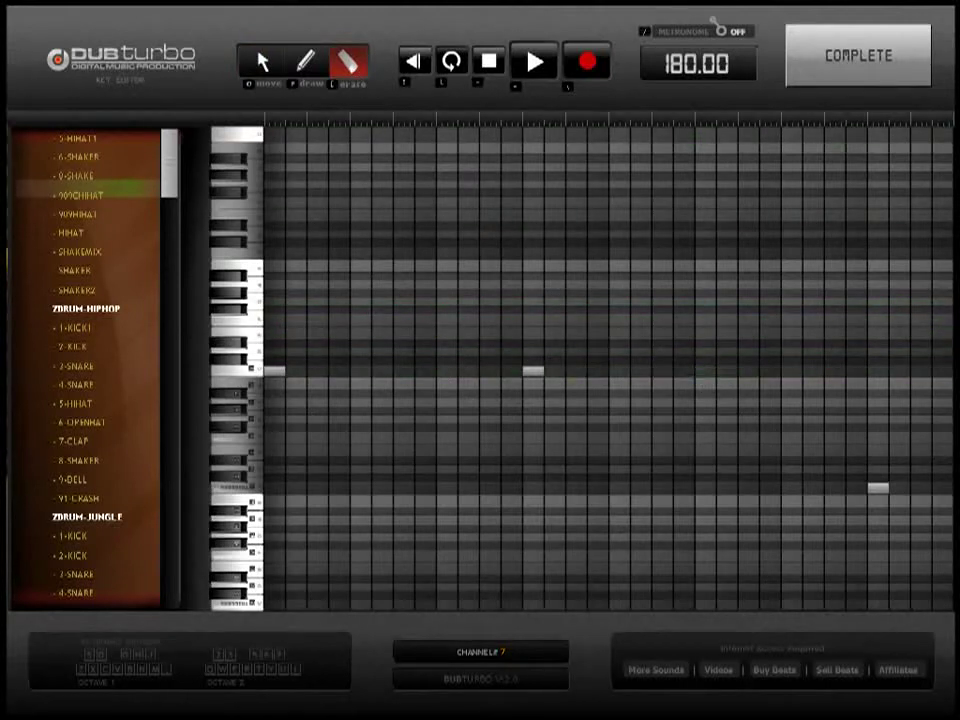
left_click(877, 490)
Draw two matching higher notes and a final mid-pitch note near the end
left_click(305, 62)
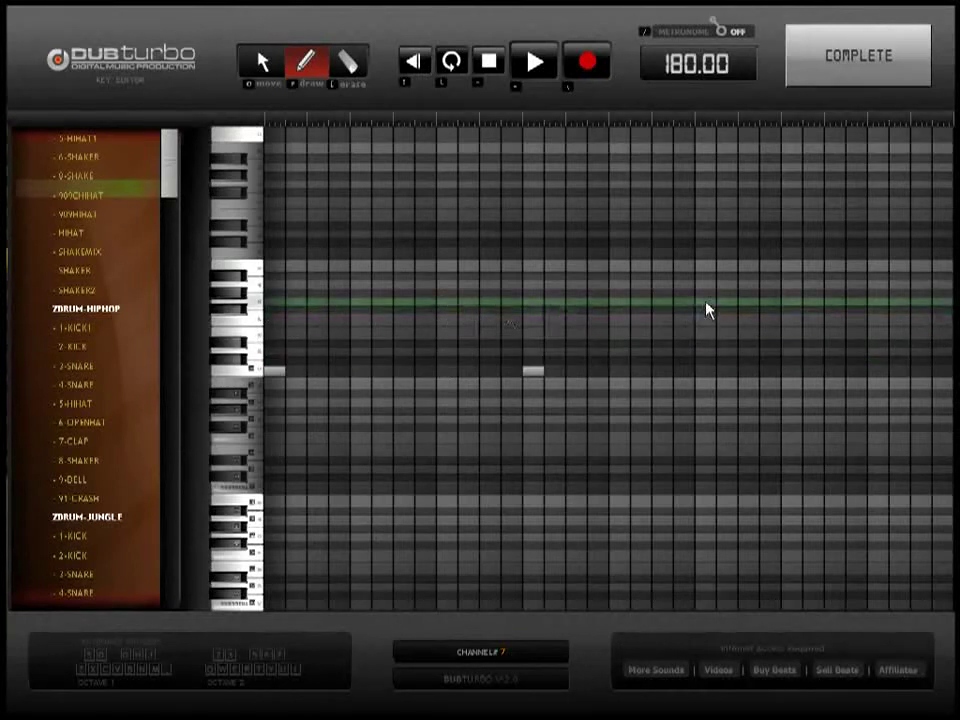
left_click(707, 303)
left_click(835, 302)
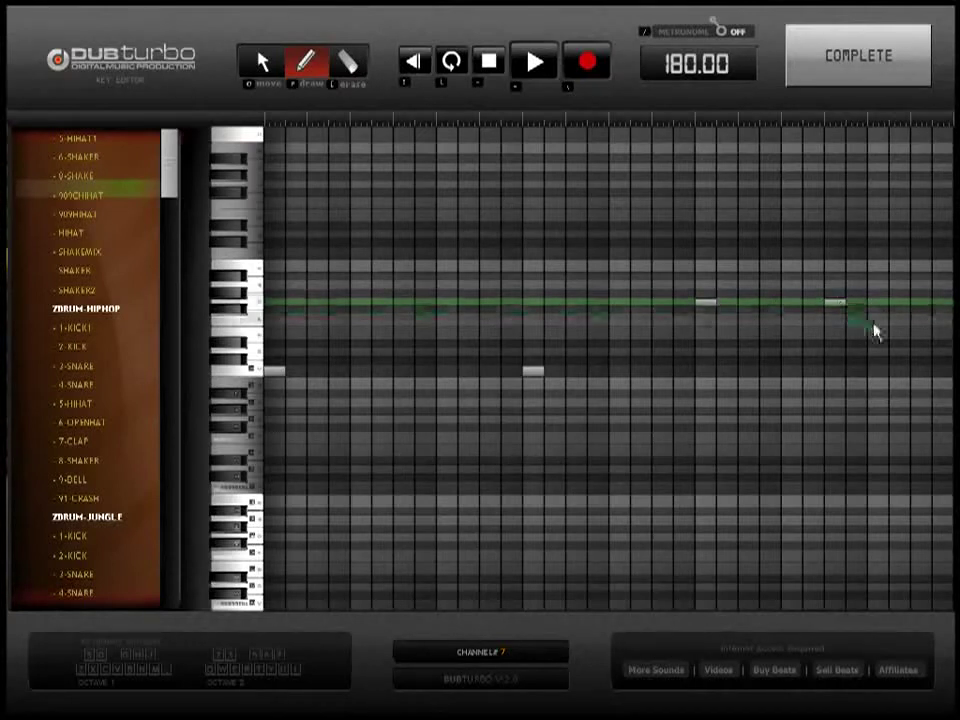
left_click(920, 346)
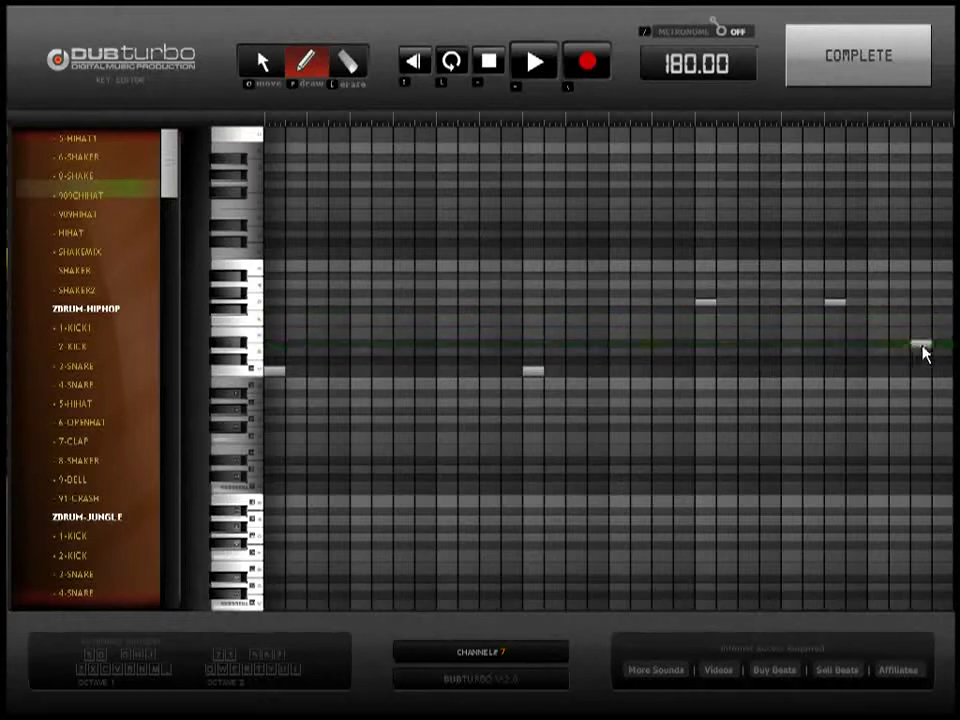
left_click(893, 84)
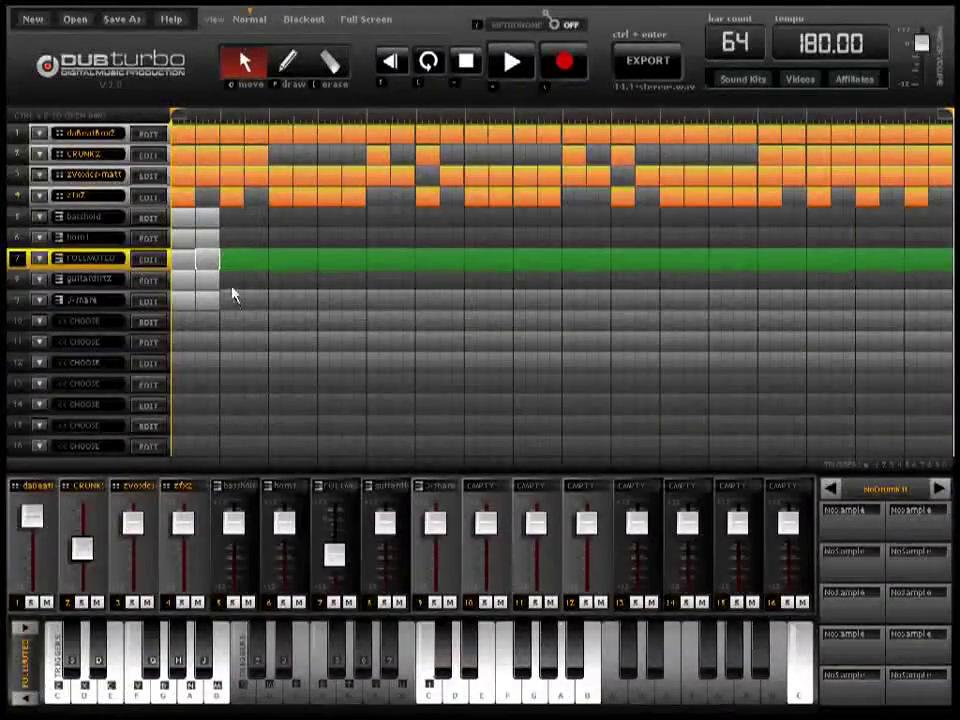
Raise the guitar track's third note a few steps and add a new closing note near the end
left_click(238, 380)
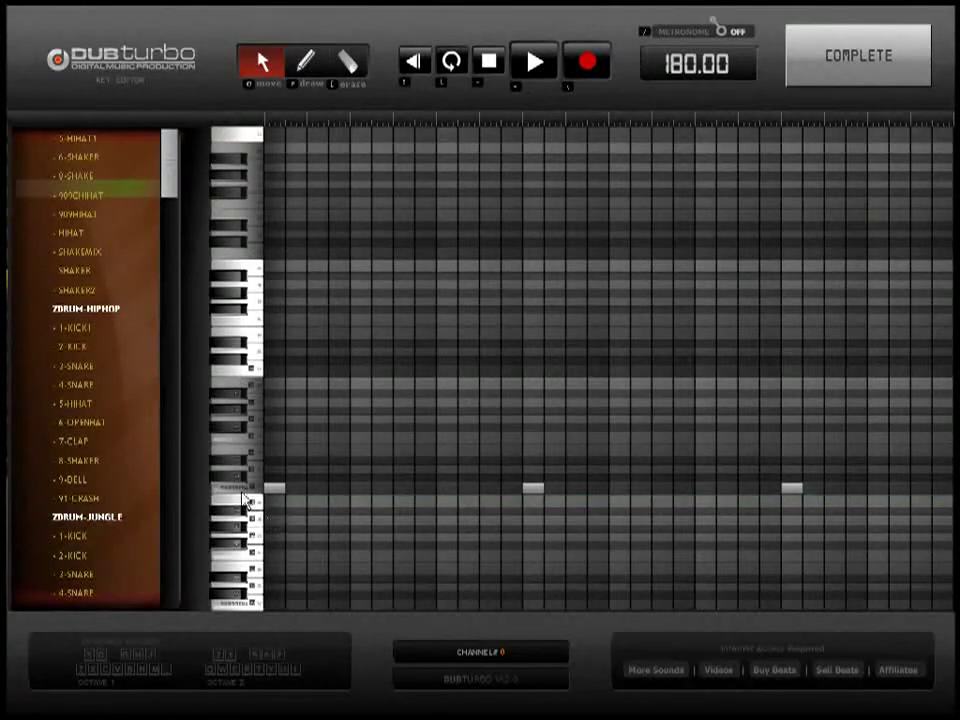
left_click(312, 64)
left_click(264, 63)
left_click_drag(795, 498, 794, 471)
left_click(306, 62)
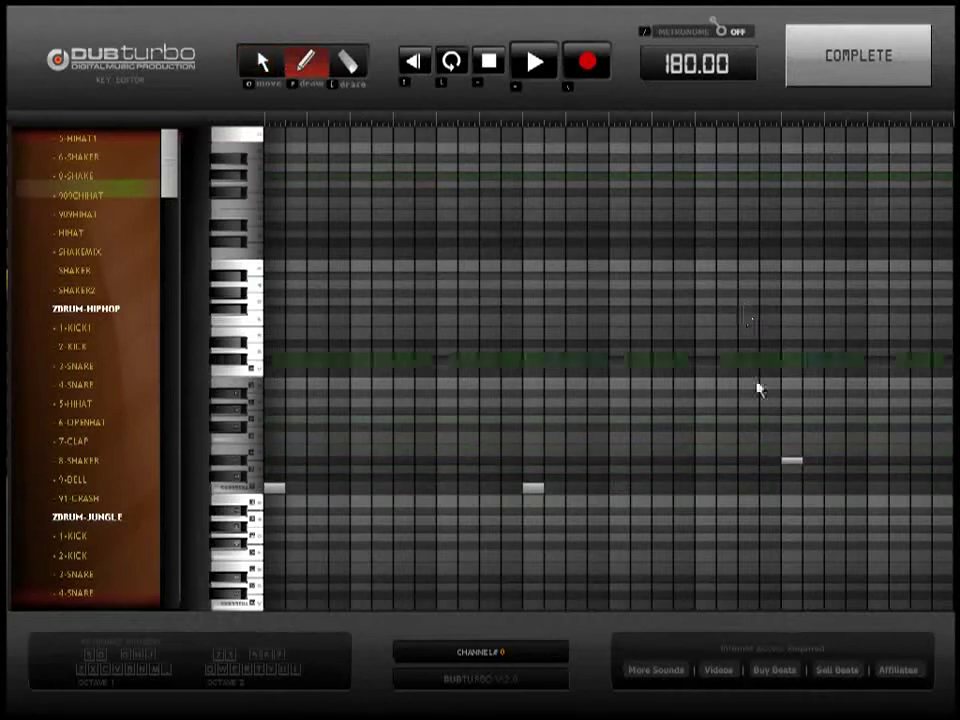
left_click(879, 470)
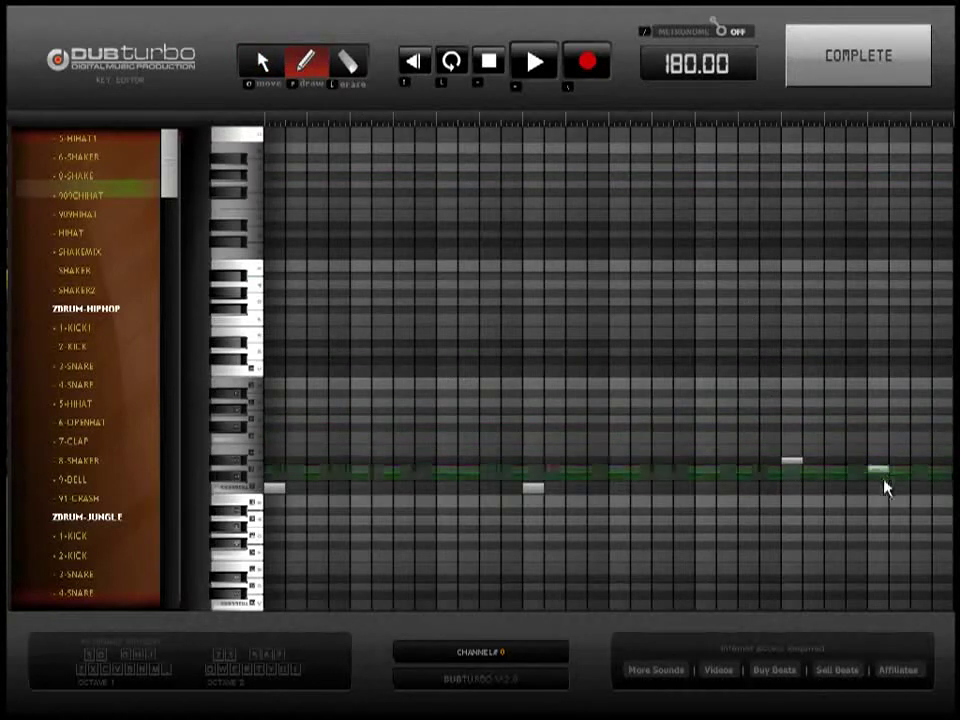
left_click(810, 82)
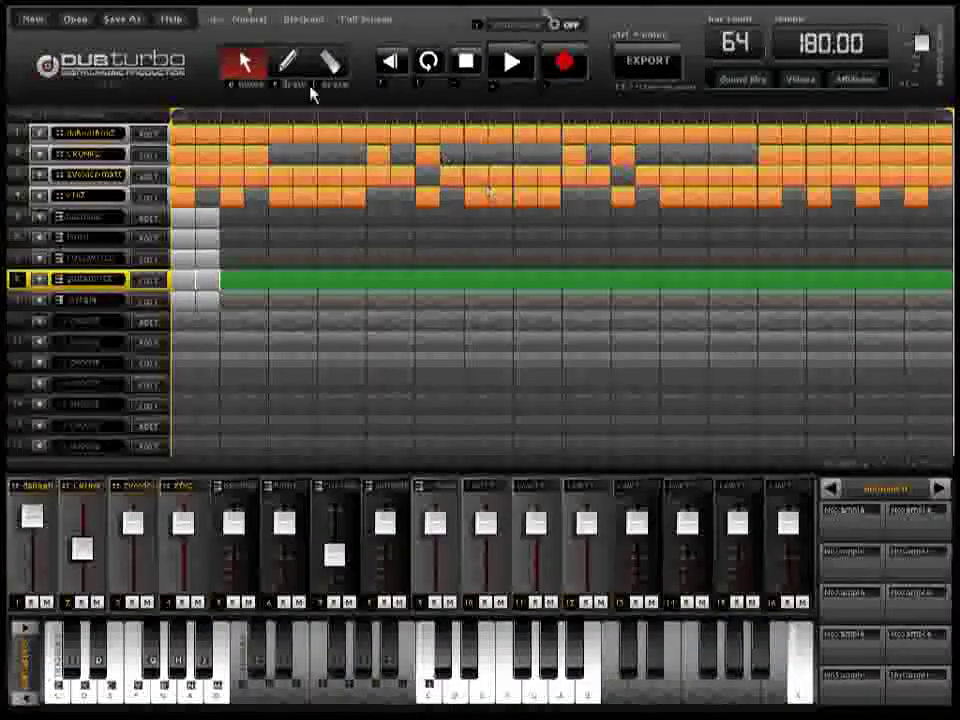
Close the snare note editor and place snare blocks at spaced points along track 9
double_click(227, 338)
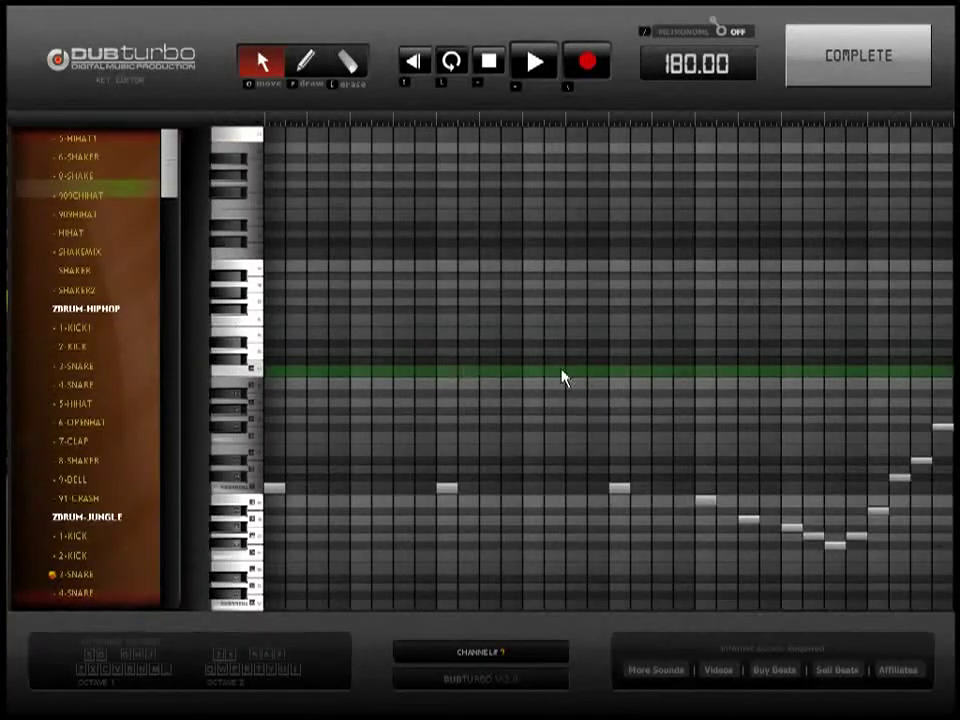
left_click(872, 77)
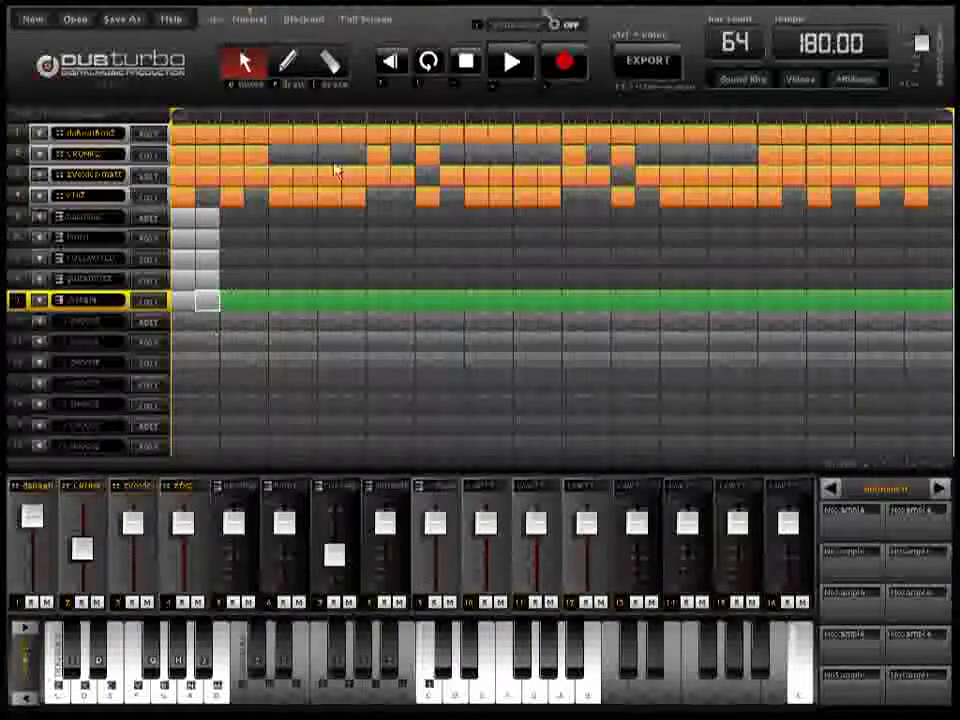
left_click(338, 66)
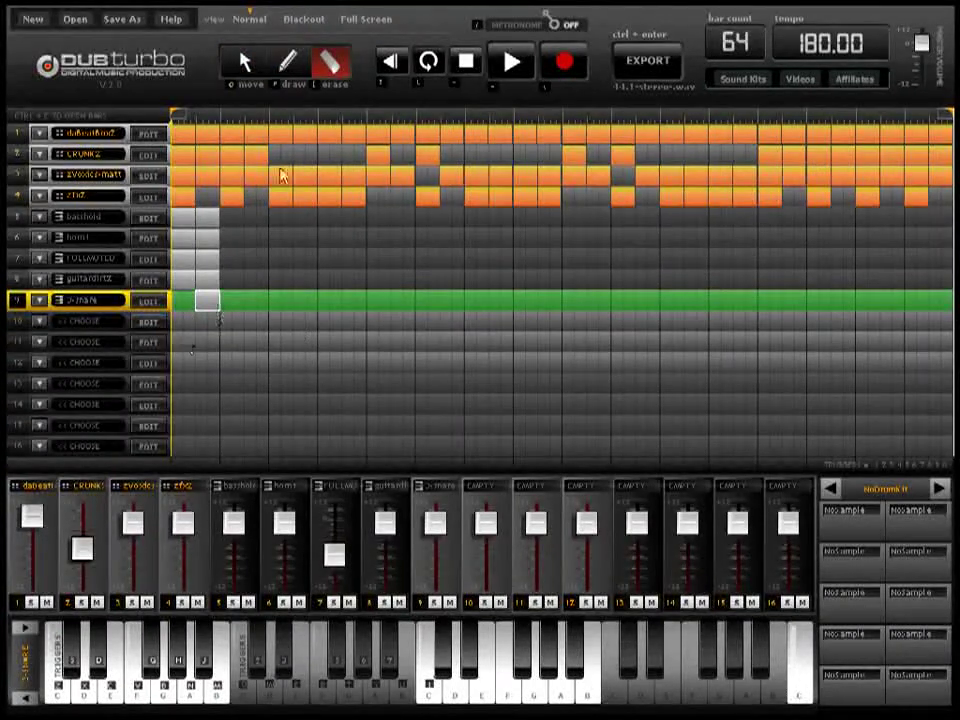
left_click(250, 66)
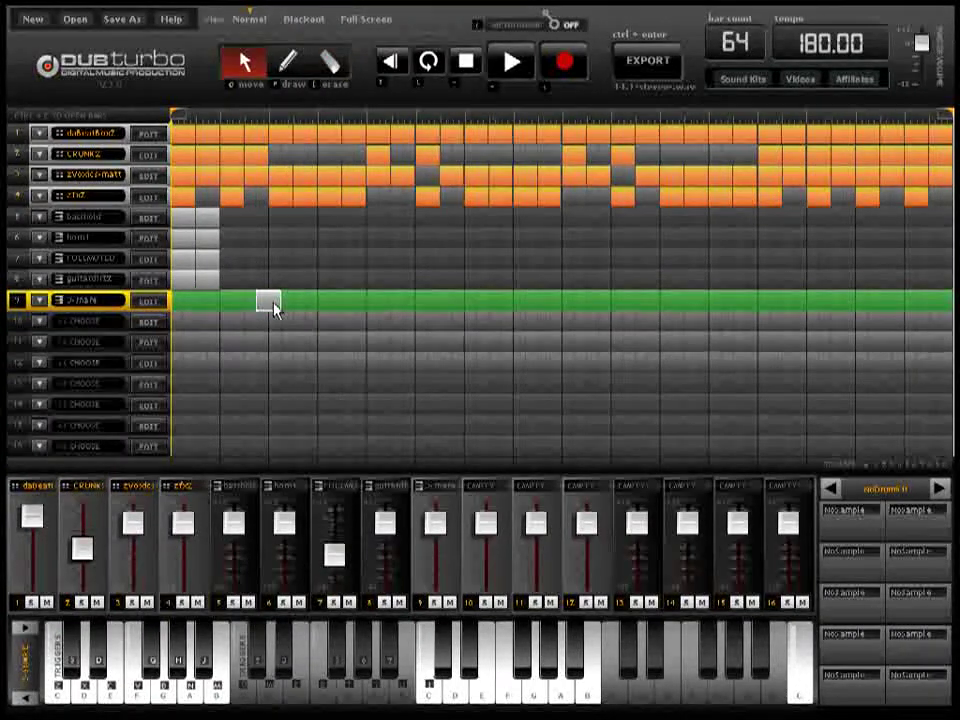
left_click(260, 310)
left_click(455, 310)
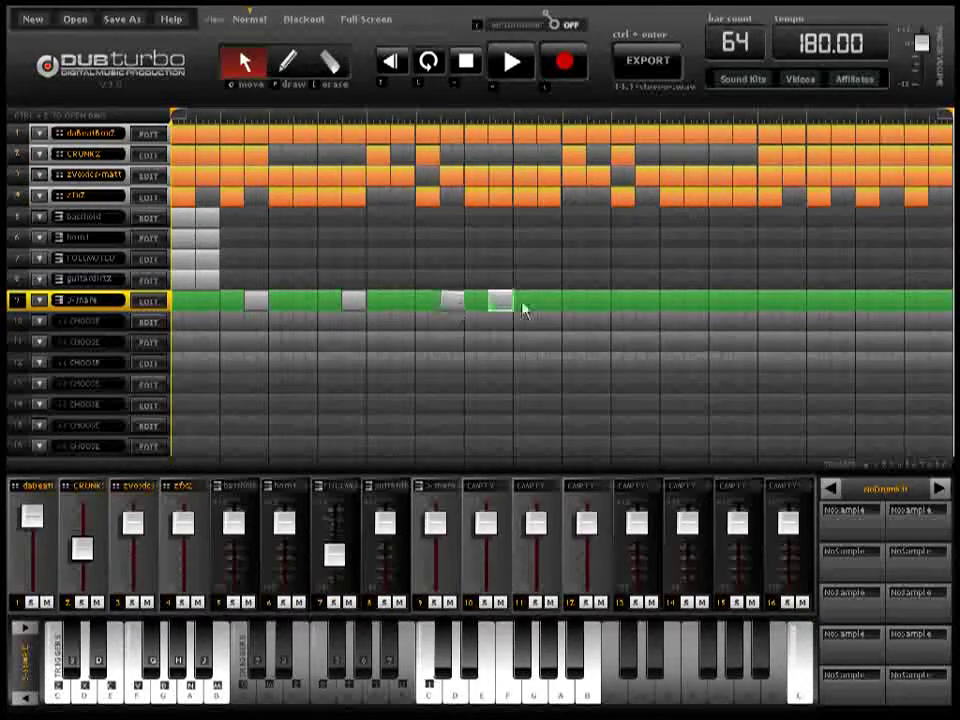
left_click(556, 310)
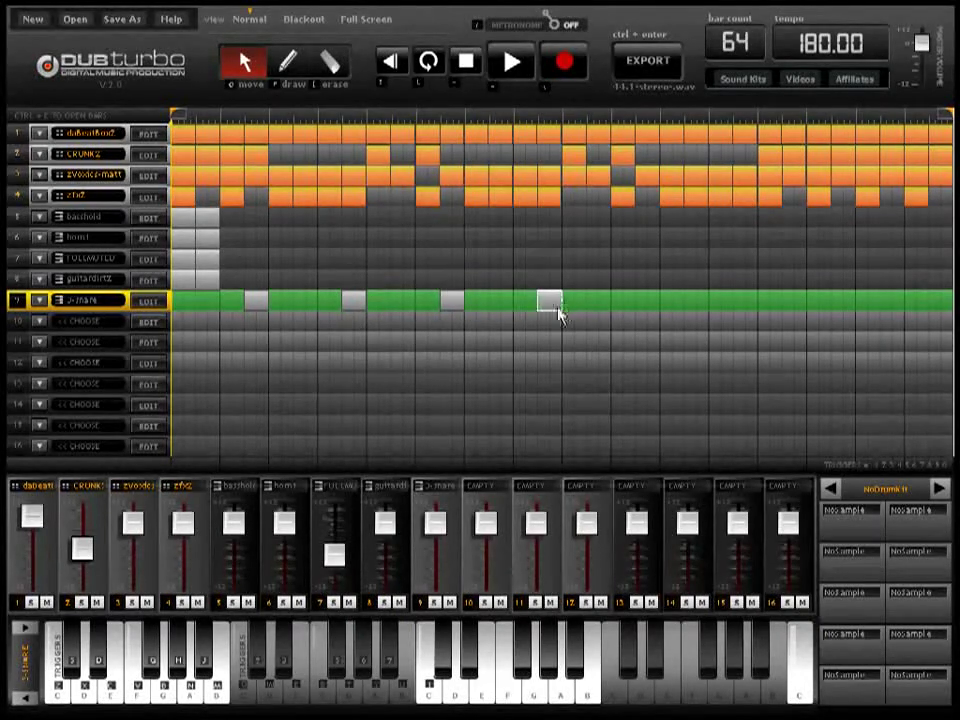
left_click(700, 305)
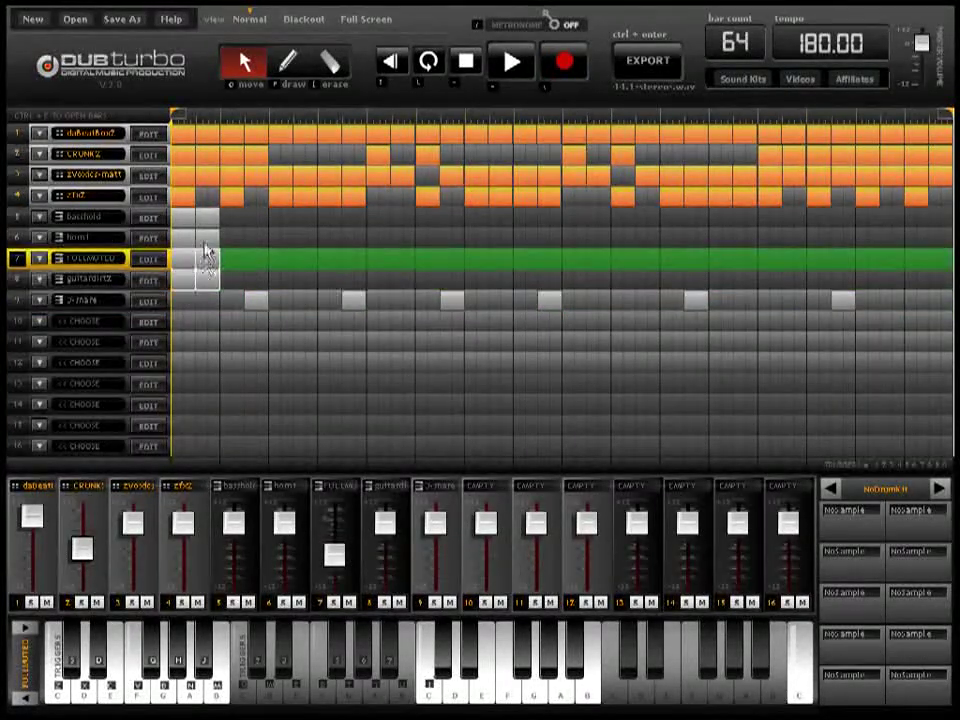
Box-select the opening blocks of tracks 5–8 and copy them right after the originals
left_click_drag(205, 226, 260, 229)
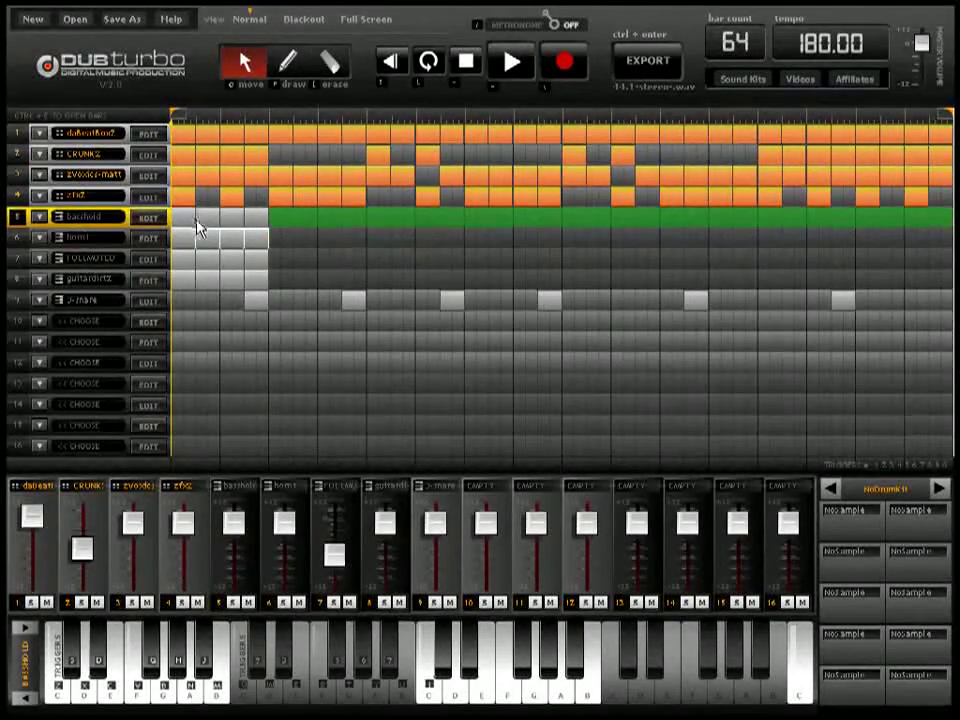
left_click_drag(229, 229, 418, 236)
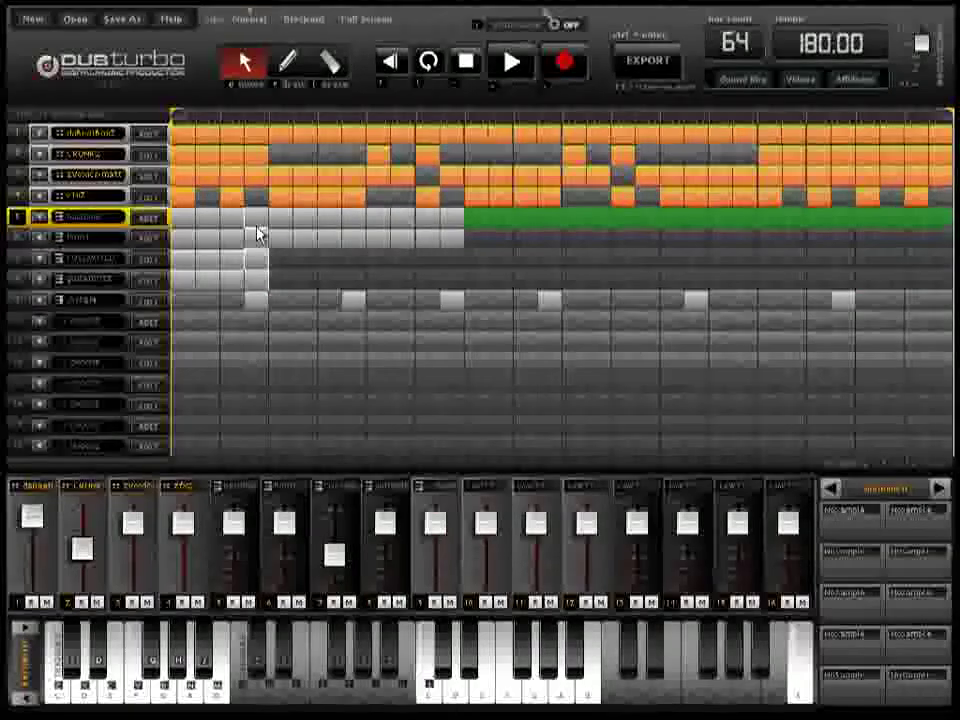
left_click(222, 278)
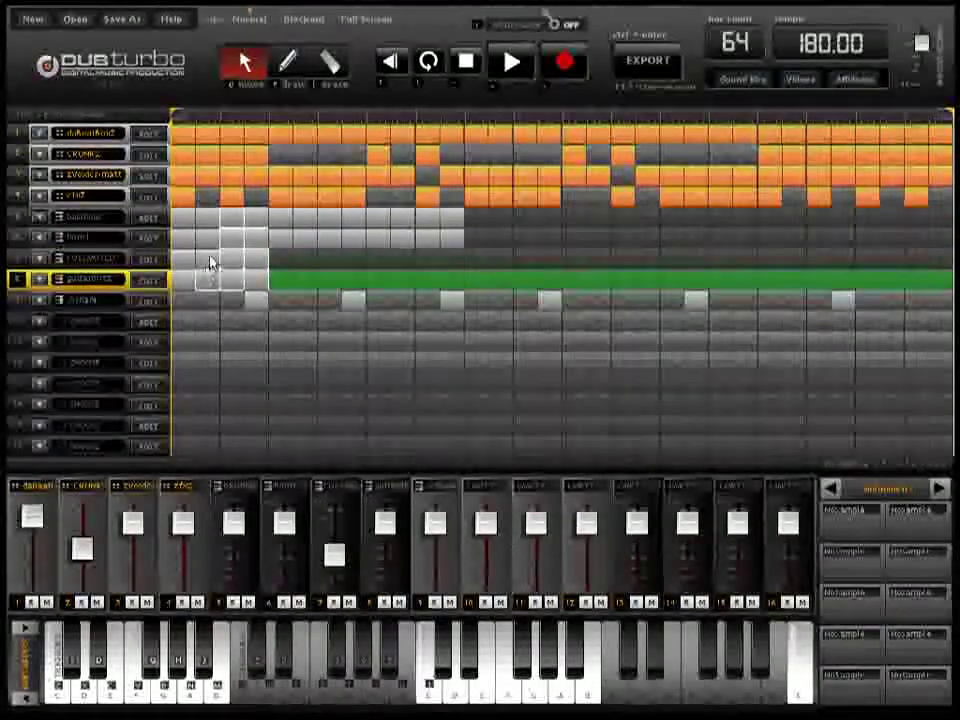
left_click(207, 232)
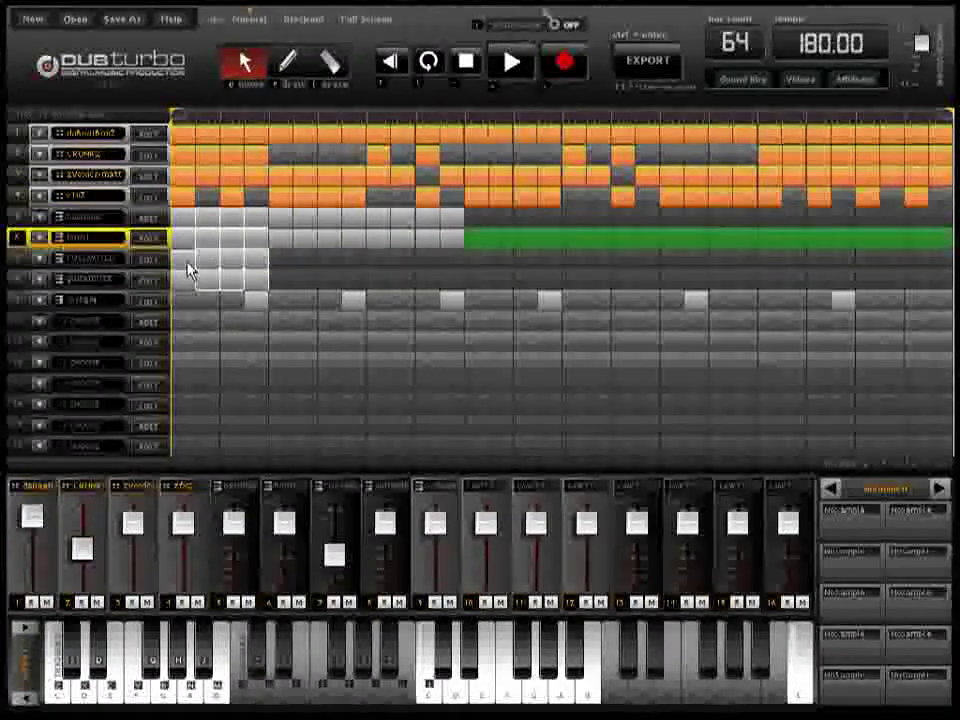
Switch the selection among tracks 5–8 while laying out the later sections
left_click(190, 280)
left_click(446, 220)
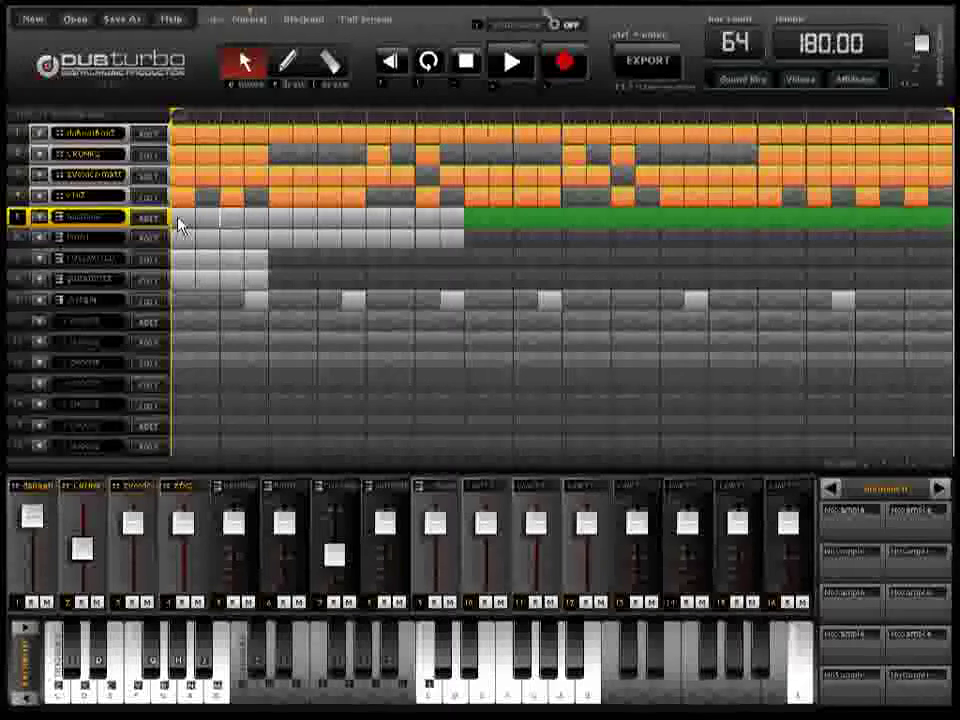
left_click(215, 262)
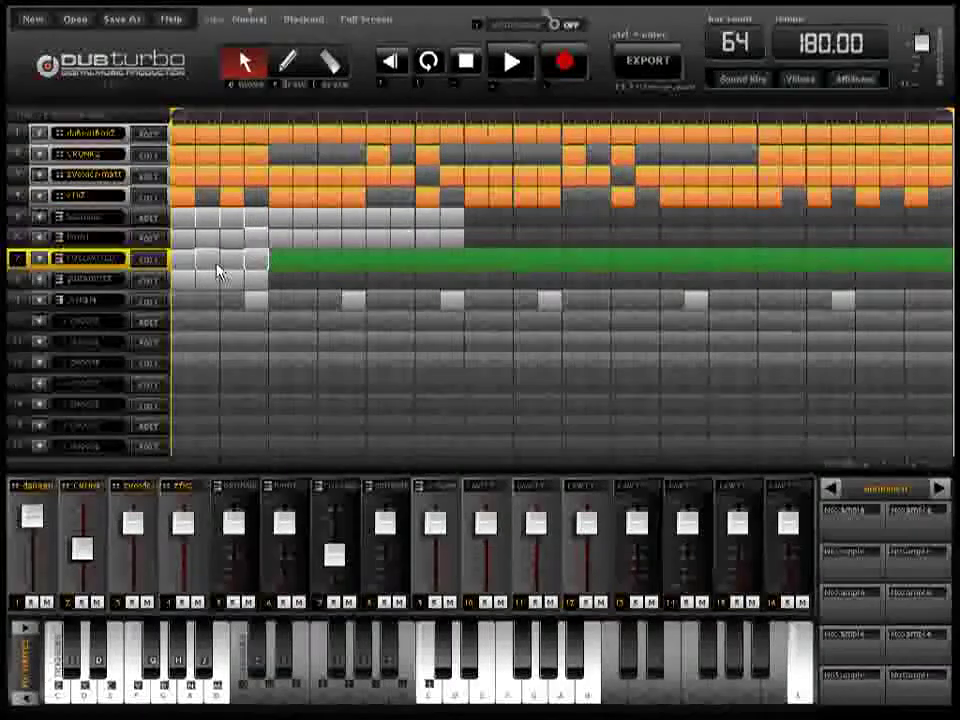
left_click(209, 243)
left_click(190, 260)
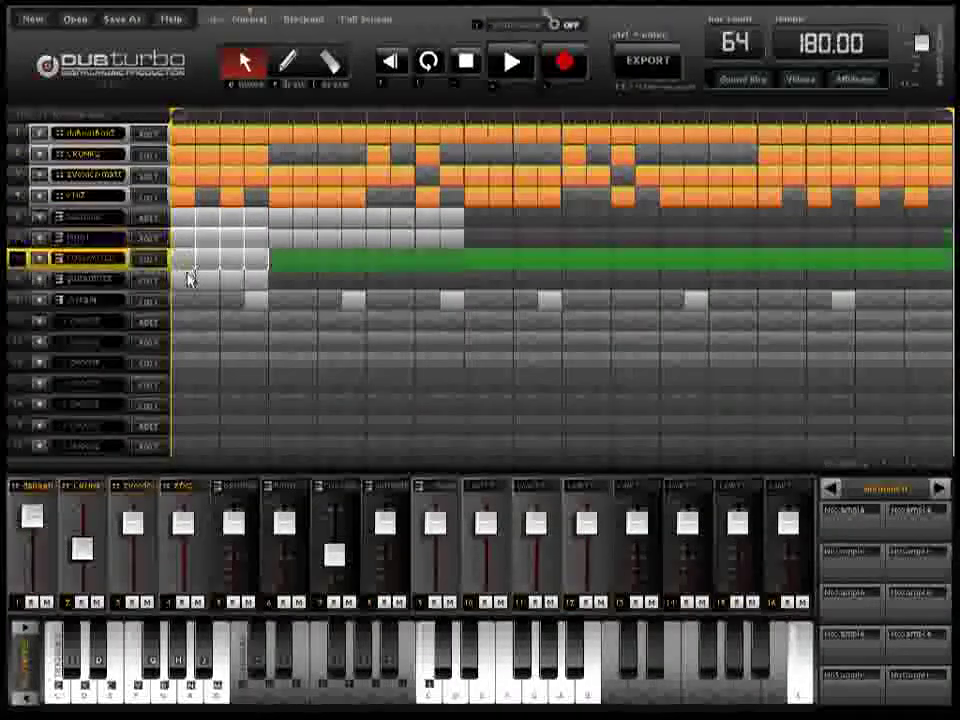
left_click(209, 281)
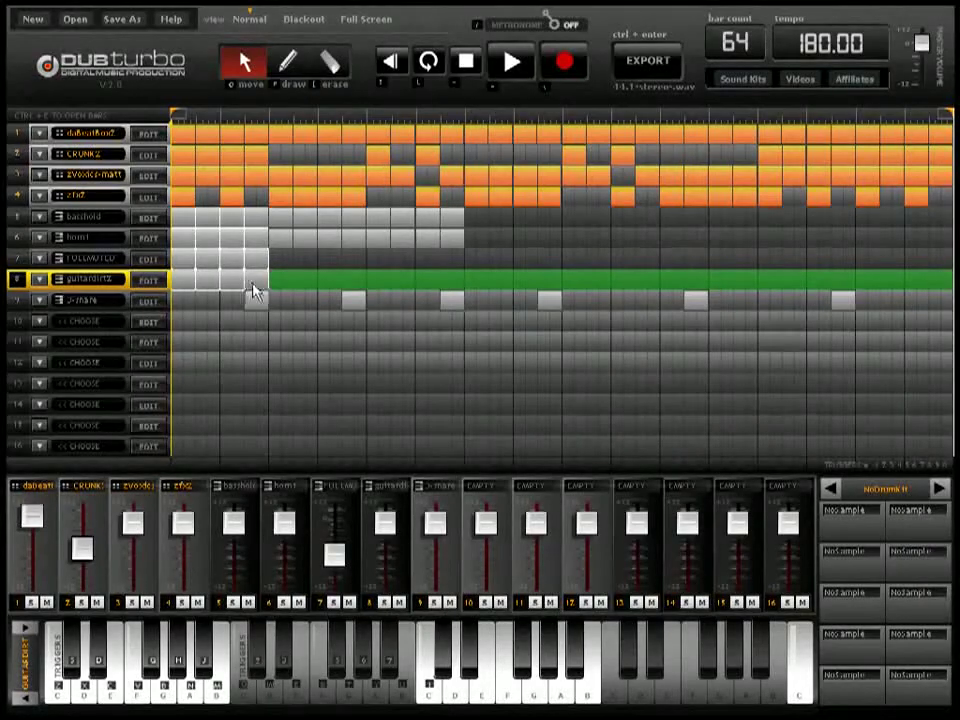
left_click(236, 259)
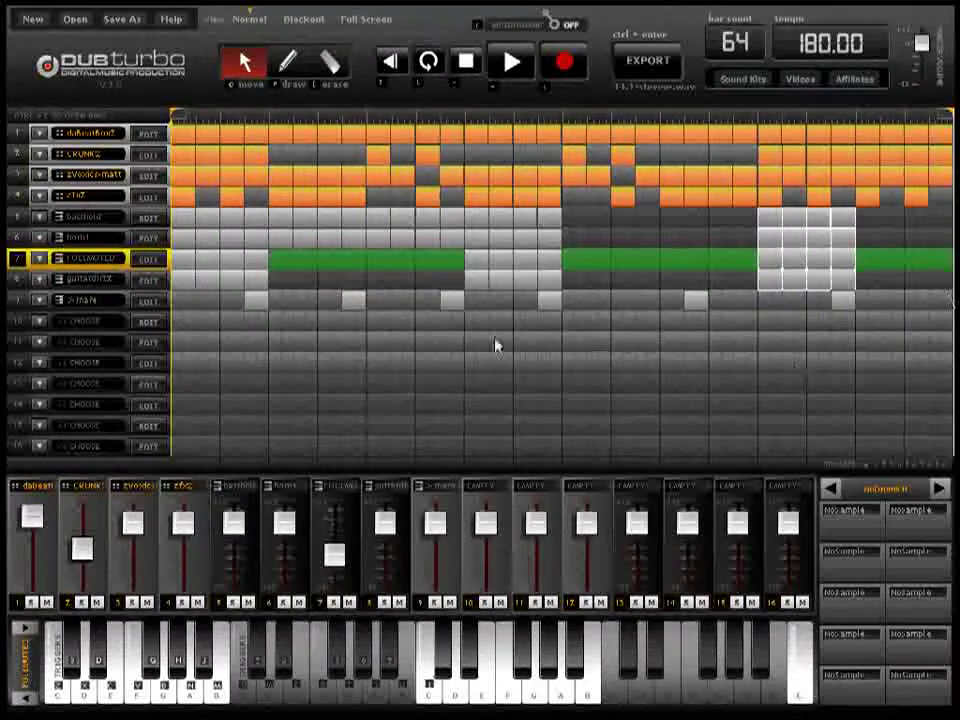
Cycle the track selection among tracks 5–7, ending on track 5
left_click(465, 237)
left_click(452, 222)
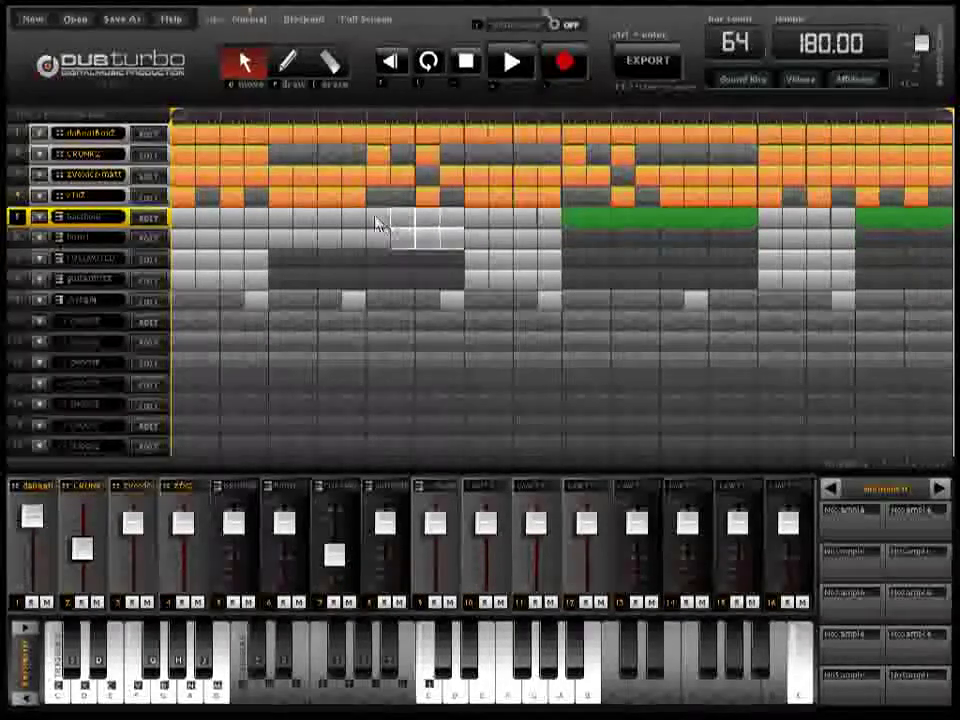
left_click(381, 258)
left_click(381, 237)
left_click(392, 216)
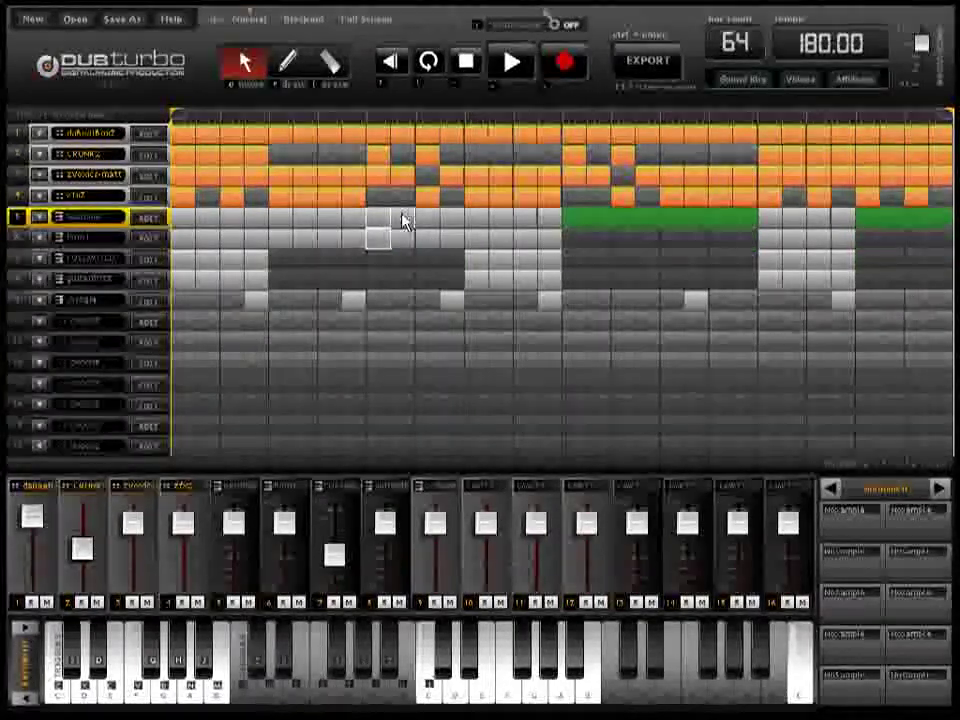
left_click(417, 230)
left_click(471, 226)
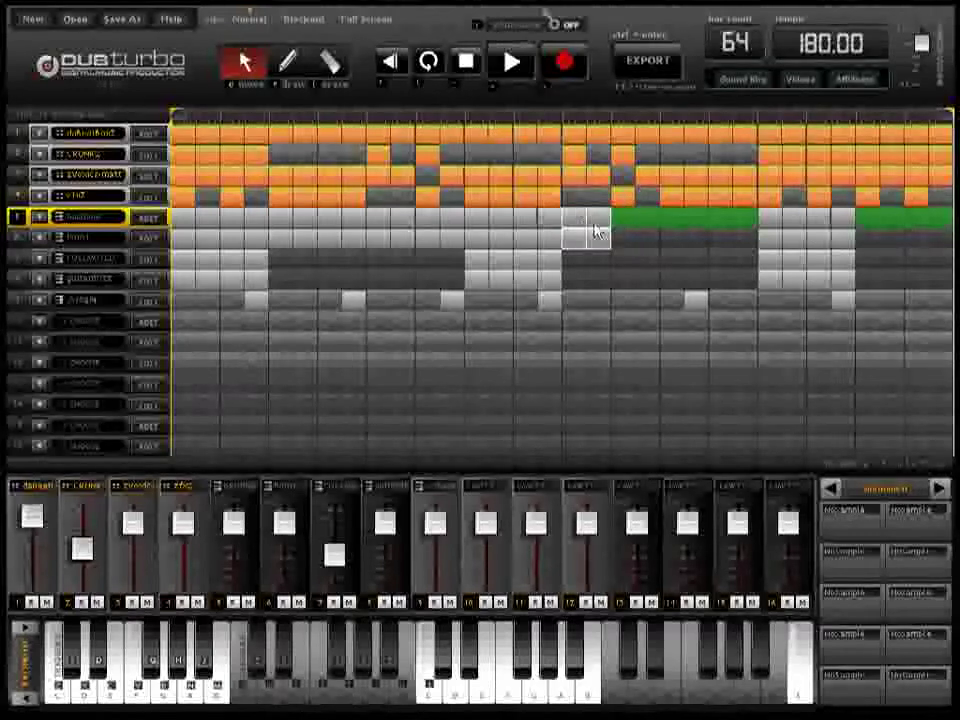
Fill every remaining empty bar on tracks 5–6 through to the last bar
left_click(626, 230)
left_click(684, 230)
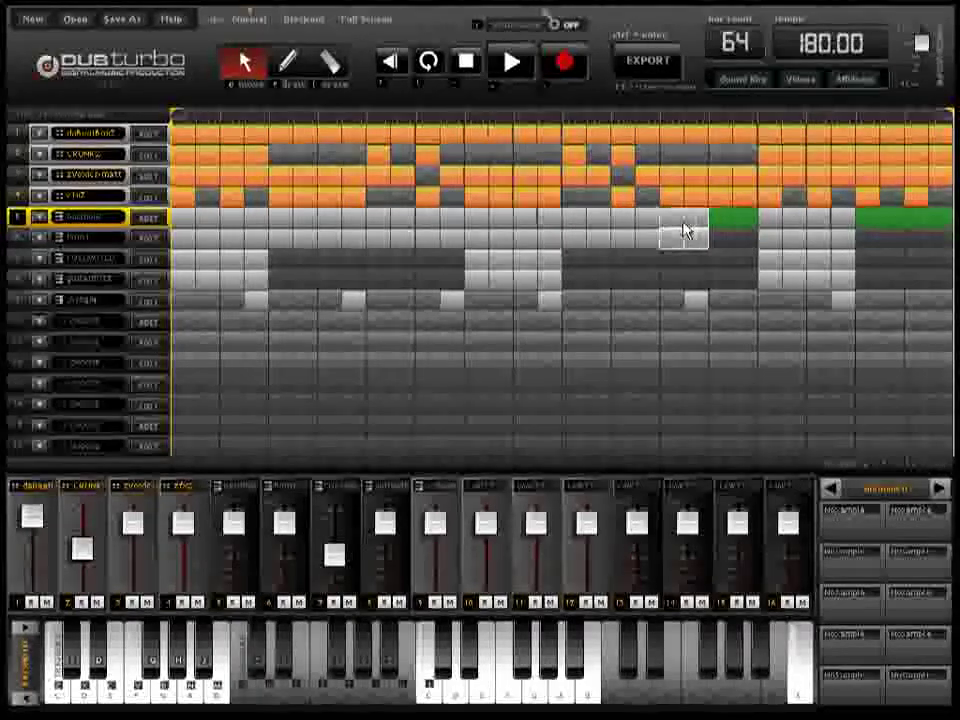
left_click(736, 228)
left_click(722, 228)
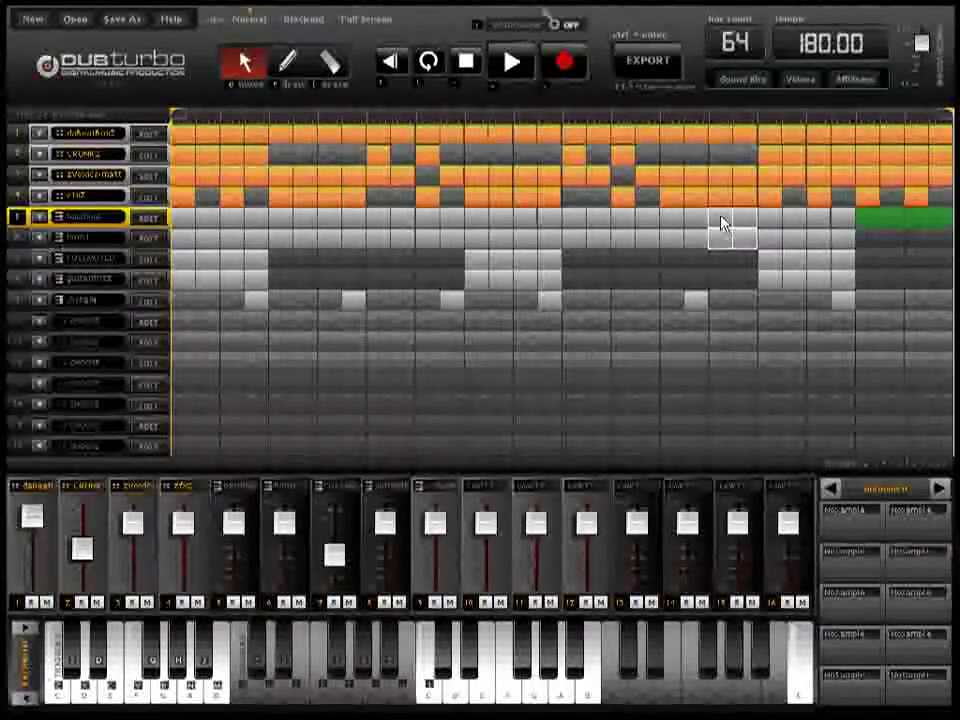
left_click(866, 224)
left_click(918, 225)
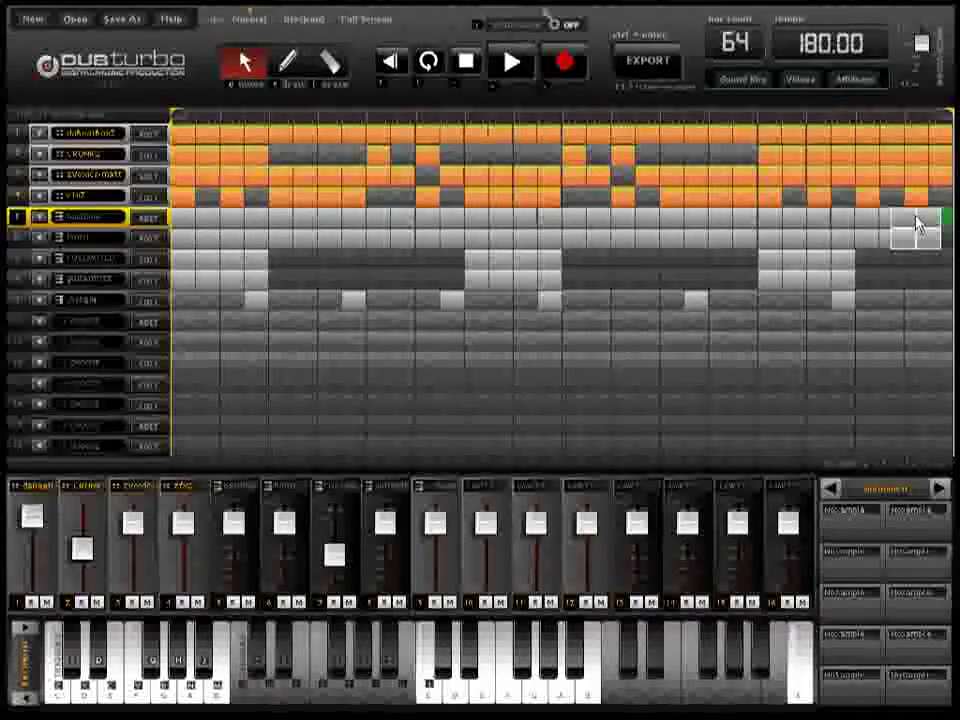
left_click(932, 224)
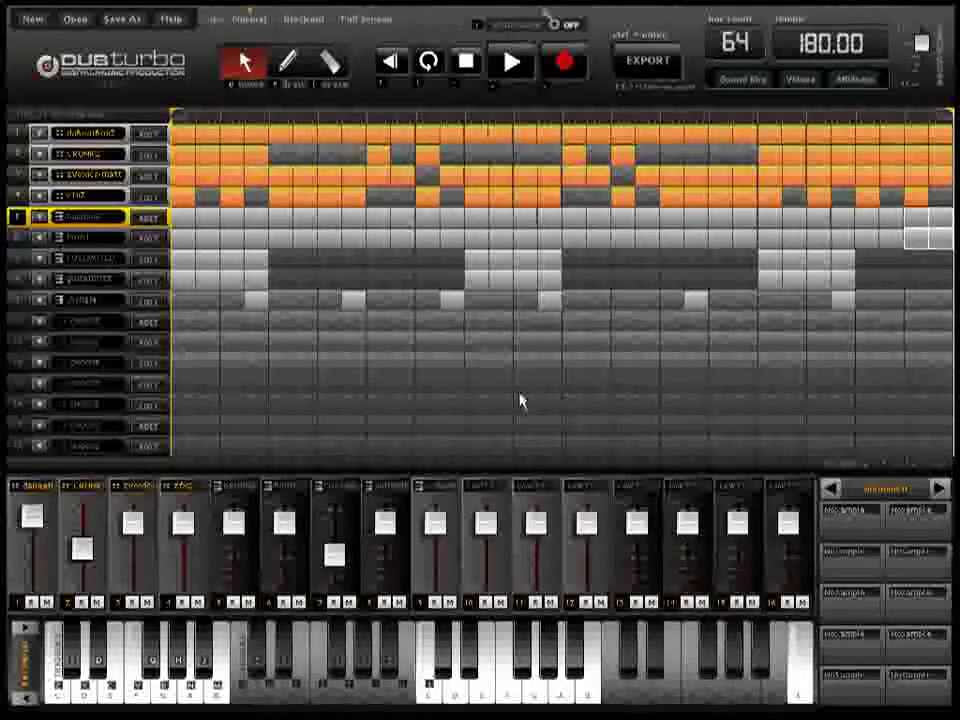
left_click(690, 300)
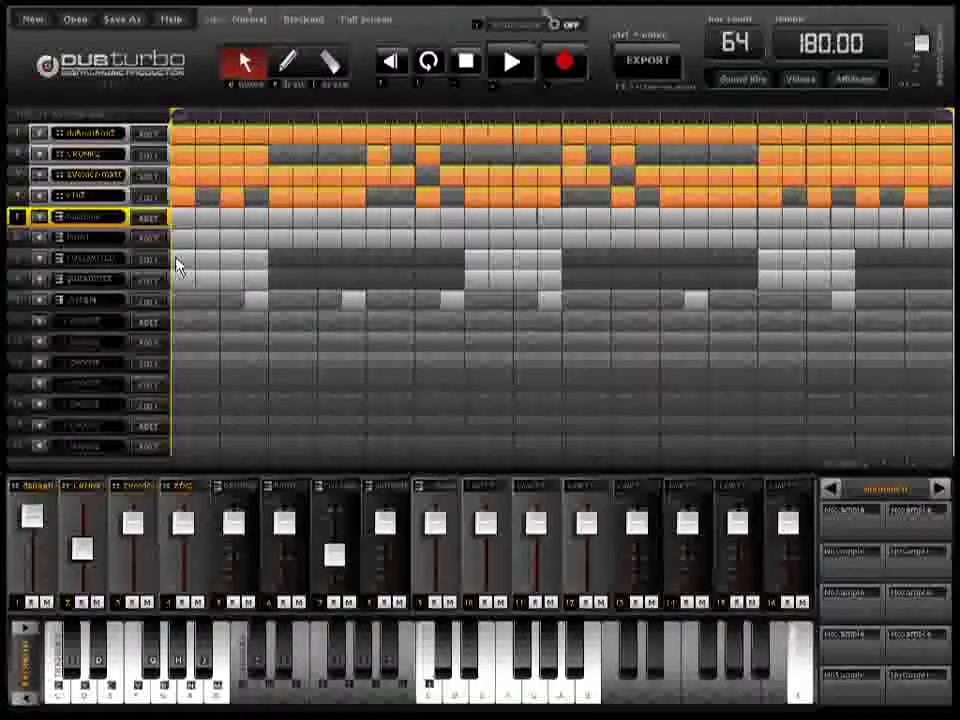
key("ctrl+e")
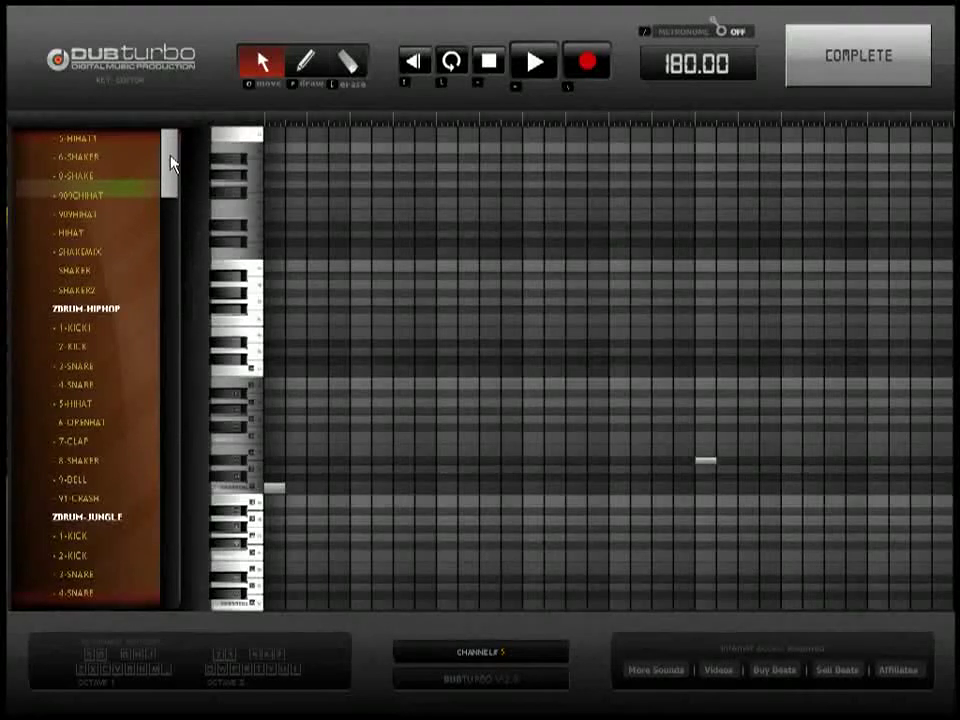
mouse_move(171, 161)
left_mouse_down()
mouse_move(167, 497)
mouse_move(169, 138)
left_mouse_up()
key("ctrl+e")
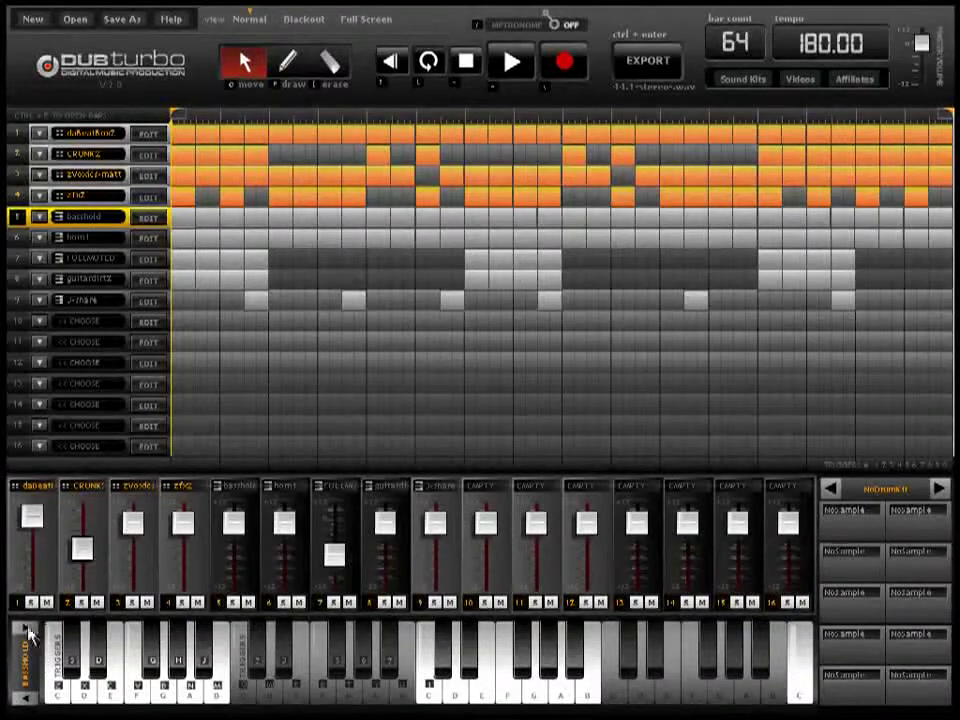